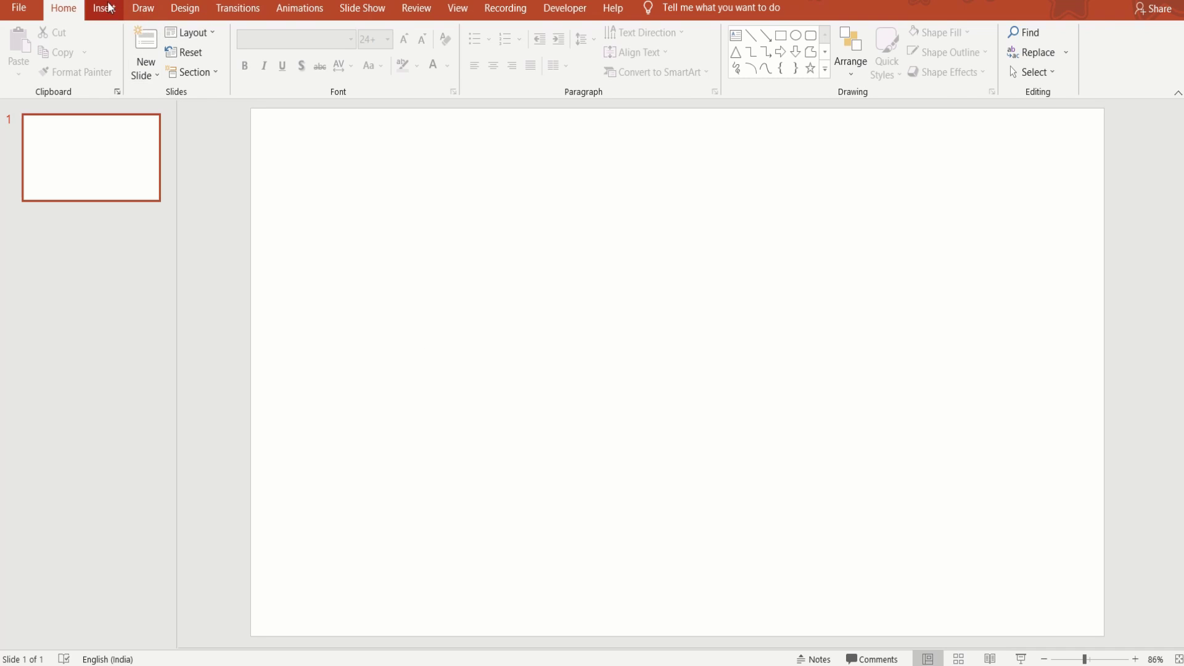
- Insert the dancer JPG photo from this computer onto the blank slide
click(110, 7)
click(109, 62)
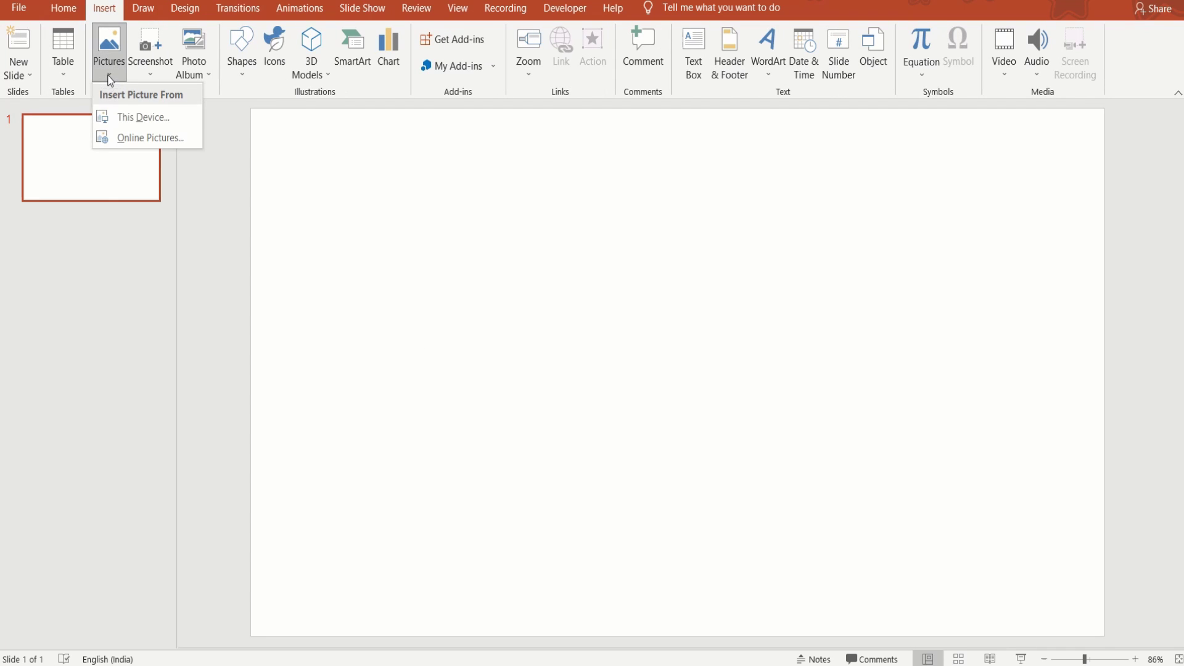
click(135, 117)
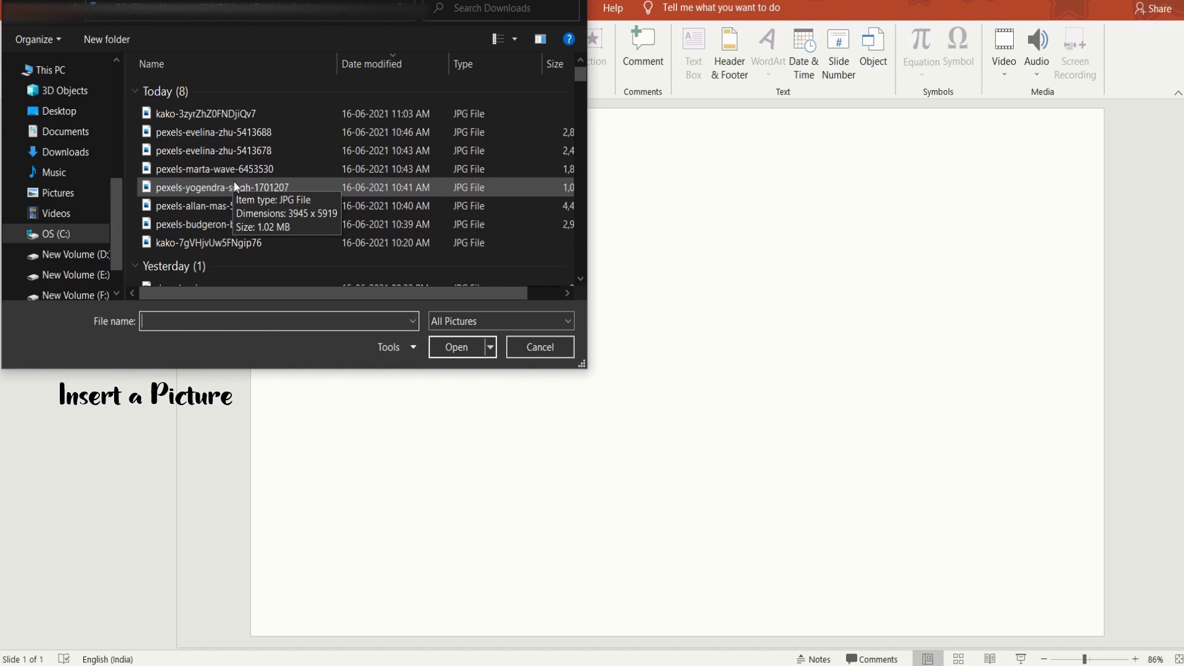
click(234, 187)
click(460, 346)
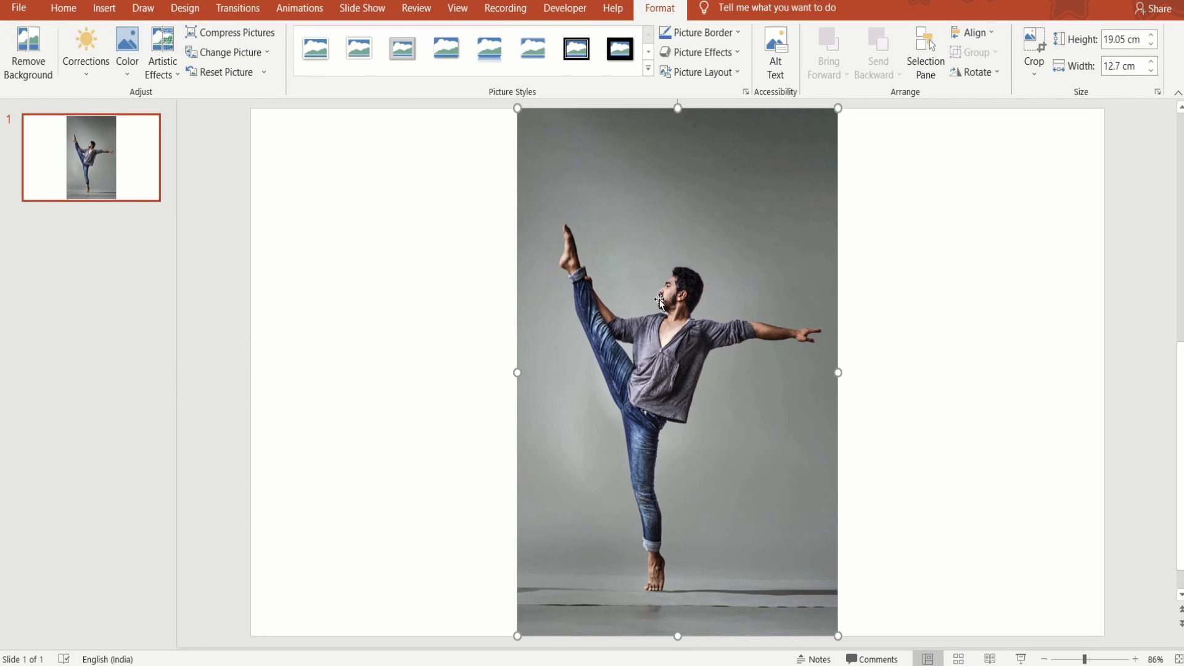
- Remove the photo's background, marking areas to keep, and keep the changes
click(34, 49)
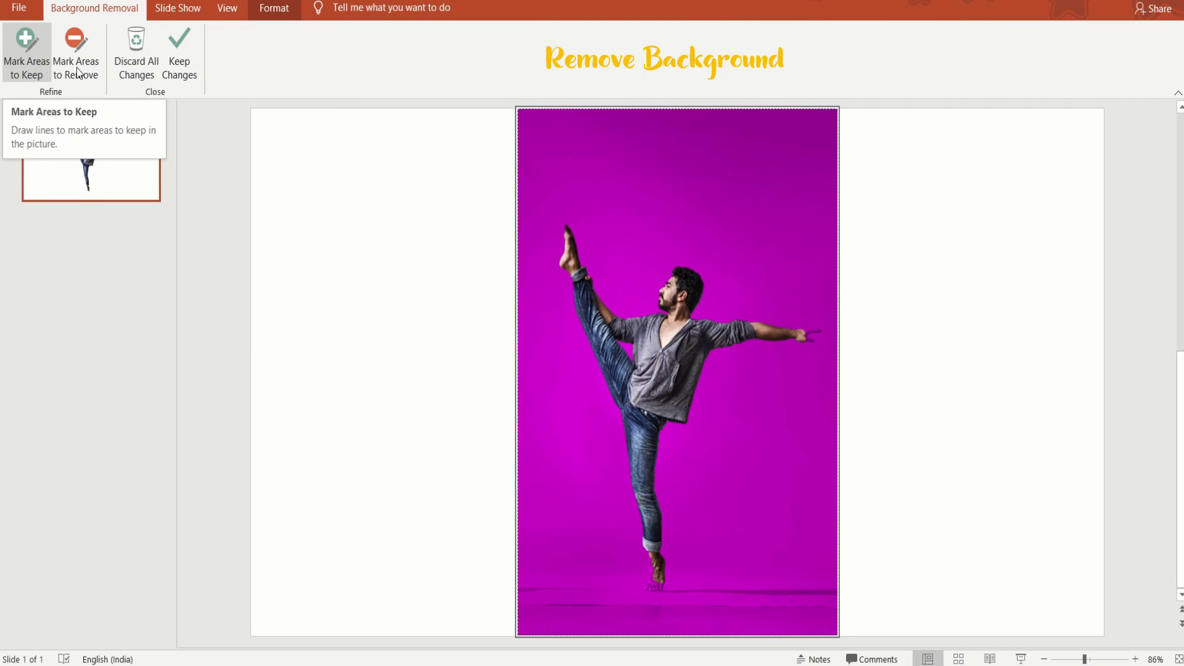
click(42, 65)
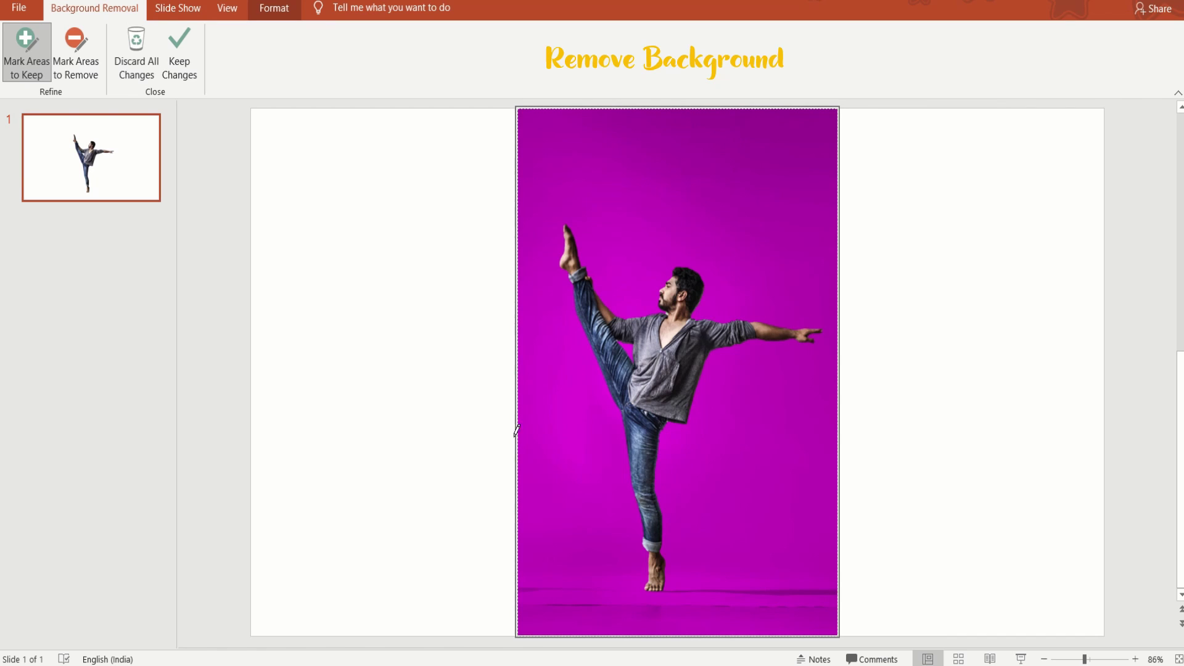
click(177, 61)
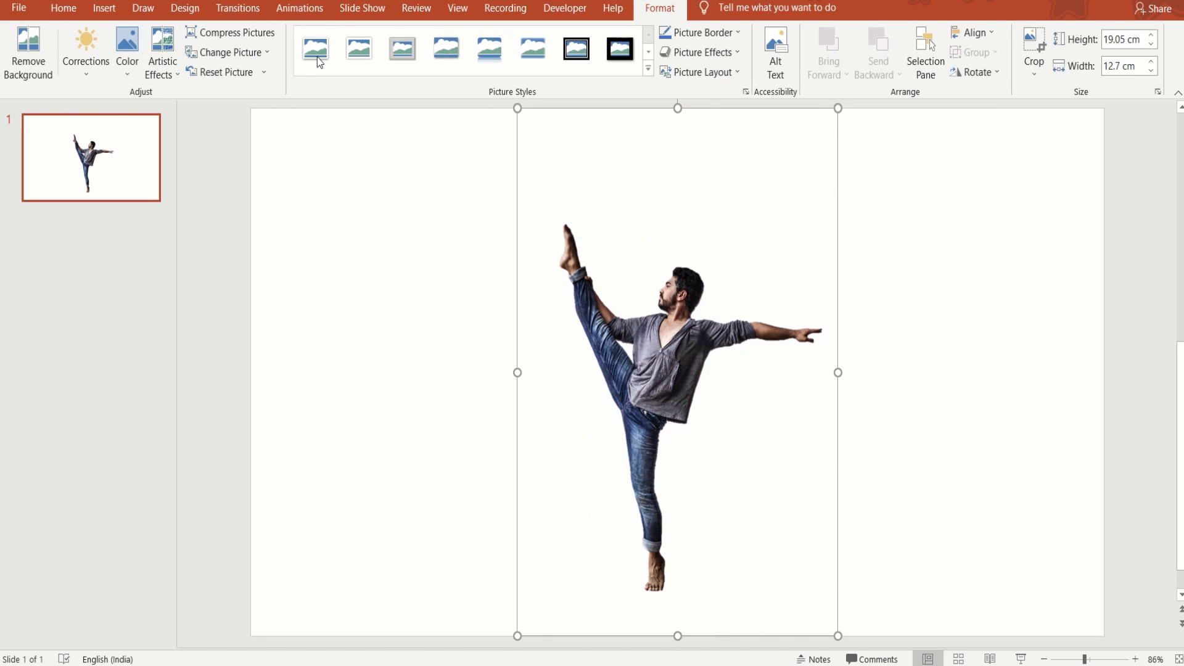
- Crop the top, left, right and bottom tightly to the dancer (about 14.96 × 10.78 cm), then nudge it up-right
click(1041, 37)
drag(828, 114, 846, 222)
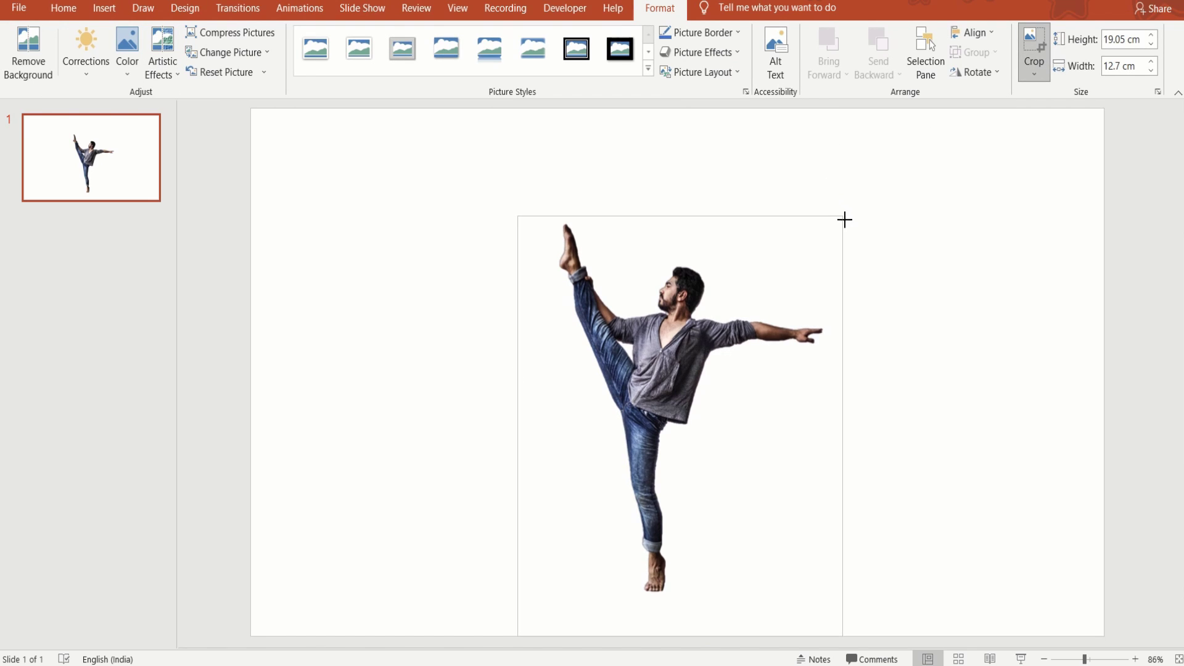
drag(519, 429, 555, 429)
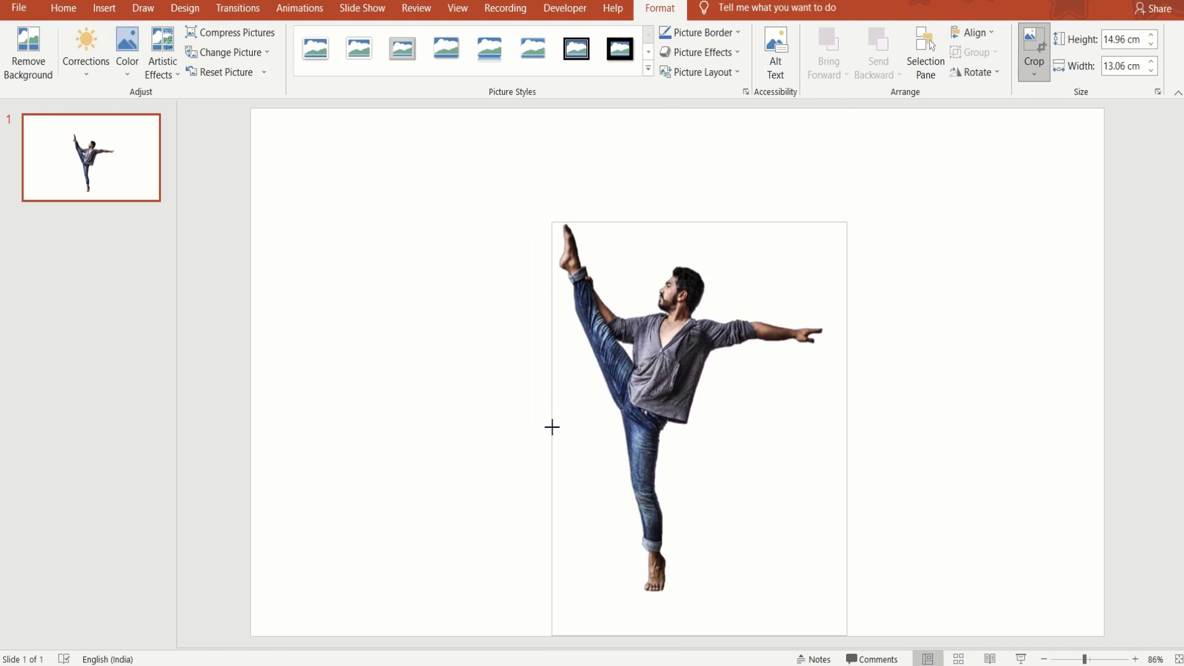
drag(844, 425, 826, 425)
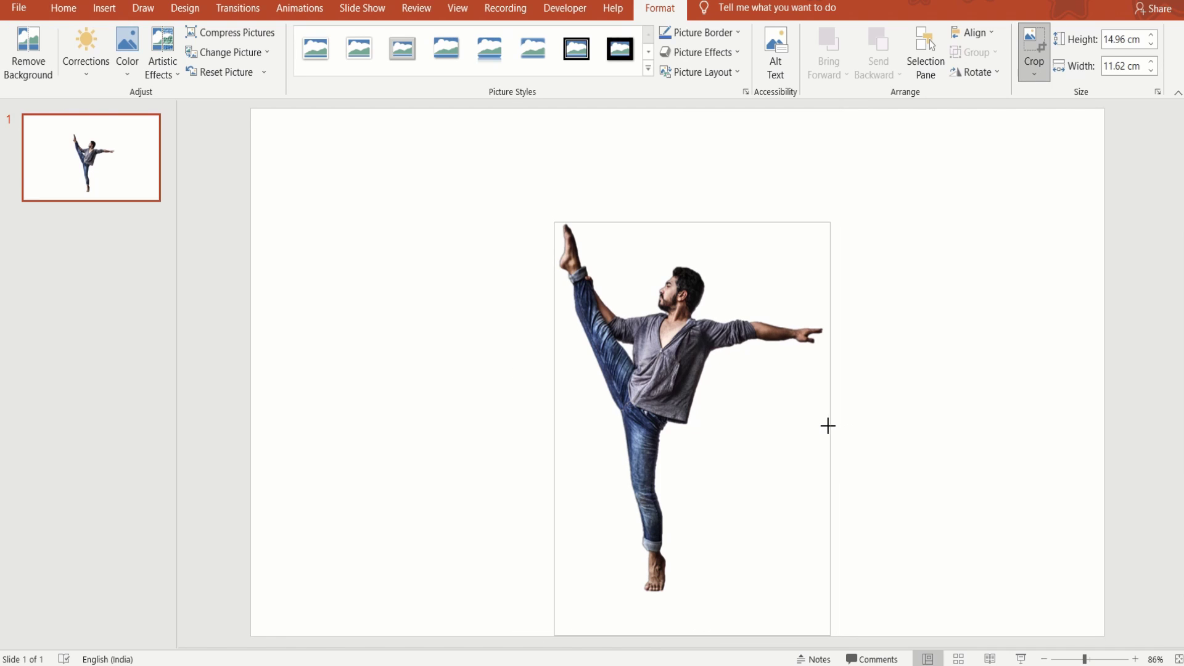
drag(691, 633, 698, 594)
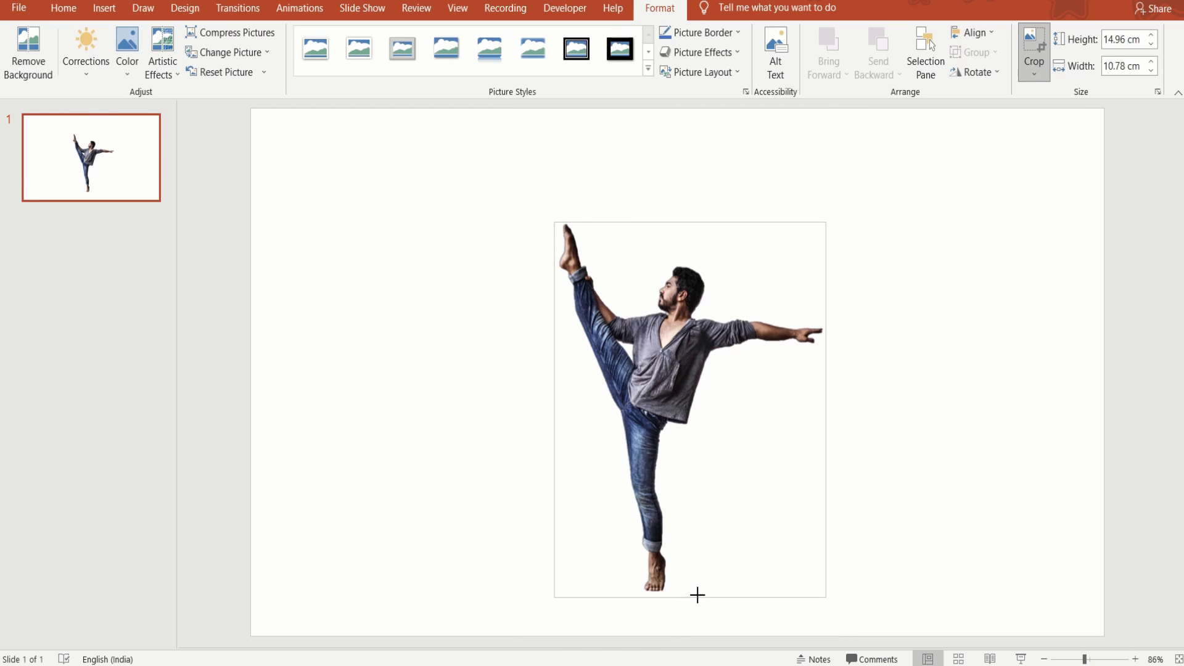
click(1034, 43)
click(941, 284)
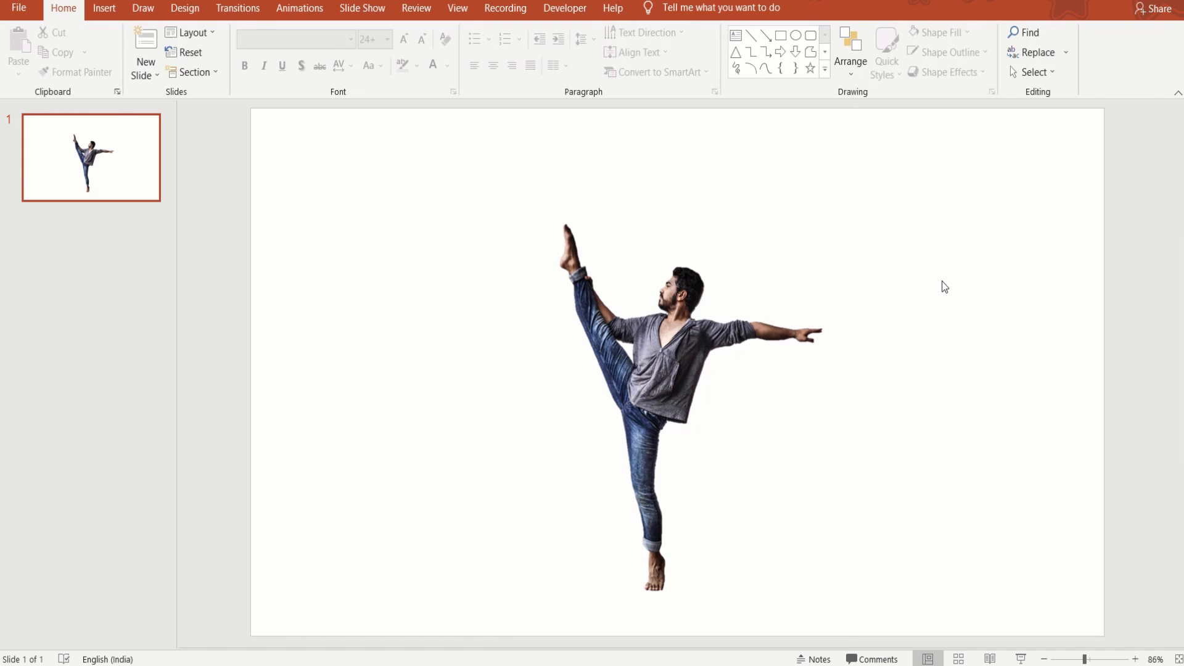
drag(670, 362, 683, 335)
- Duplicate the first slide and draw a thin outline-free rectangle over the dancer's raised foot
right_click(146, 168)
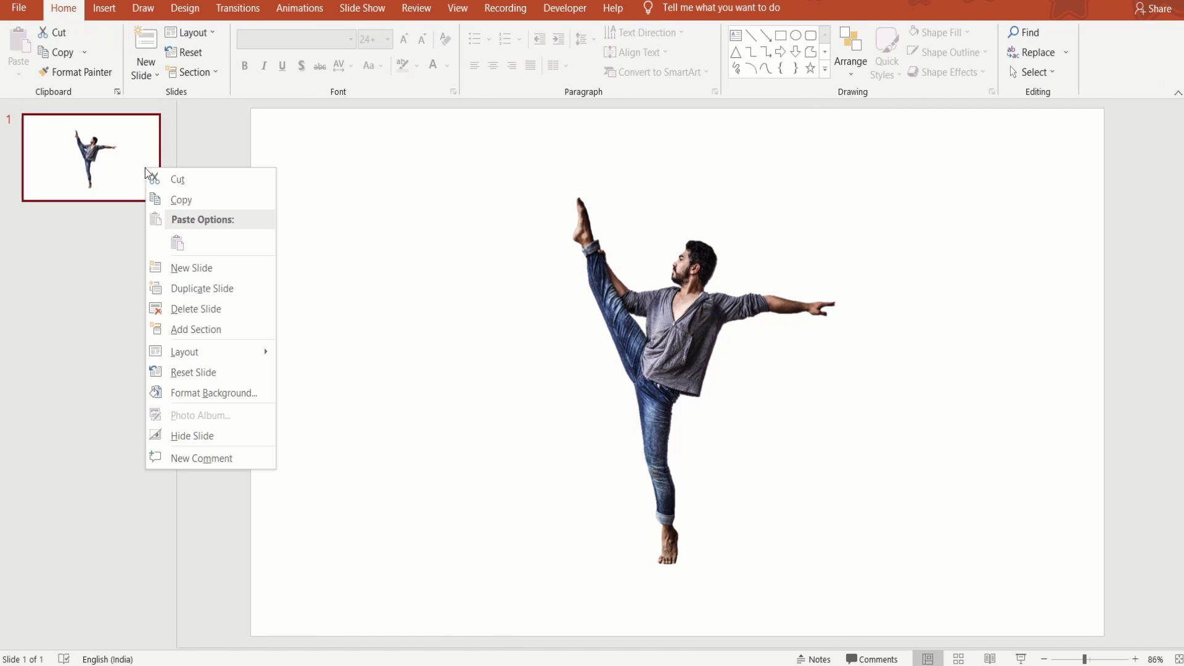
click(176, 288)
click(667, 335)
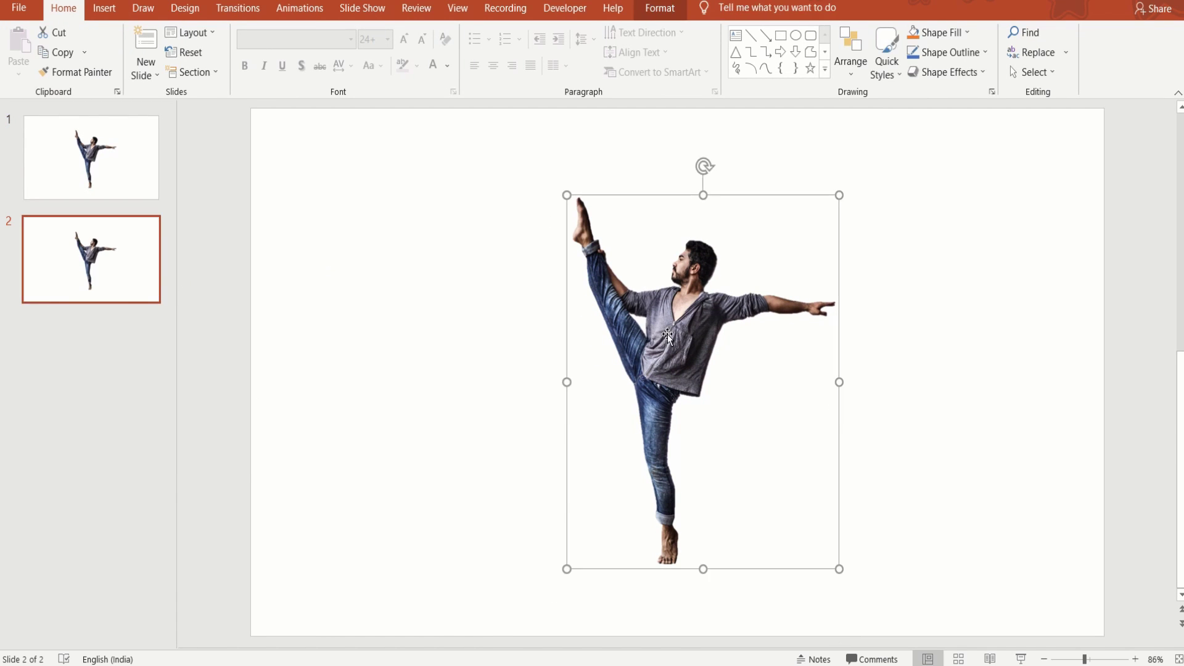
click(782, 37)
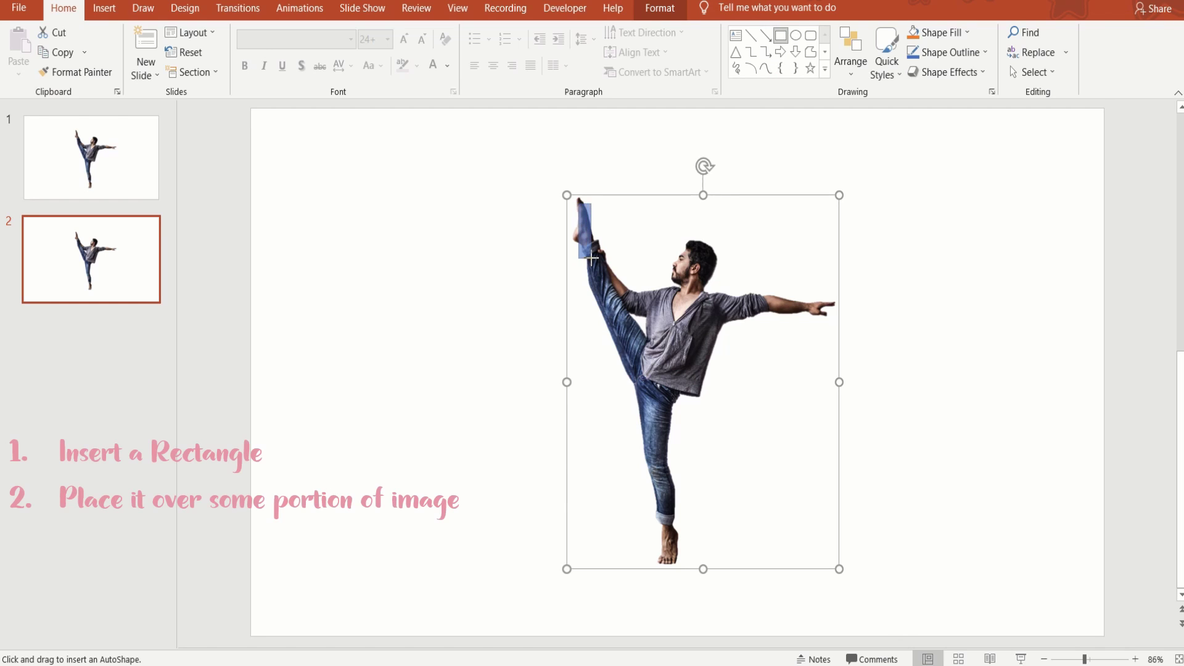
mouse_move(582, 249)
mouse_down()
mouse_move(586, 204)
mouse_move(581, 241)
mouse_up()
click(573, 52)
click(592, 202)
- Duplicate slide 2 as a spare, then select both the dancer picture and the thin rectangle on slide 2
click(652, 335)
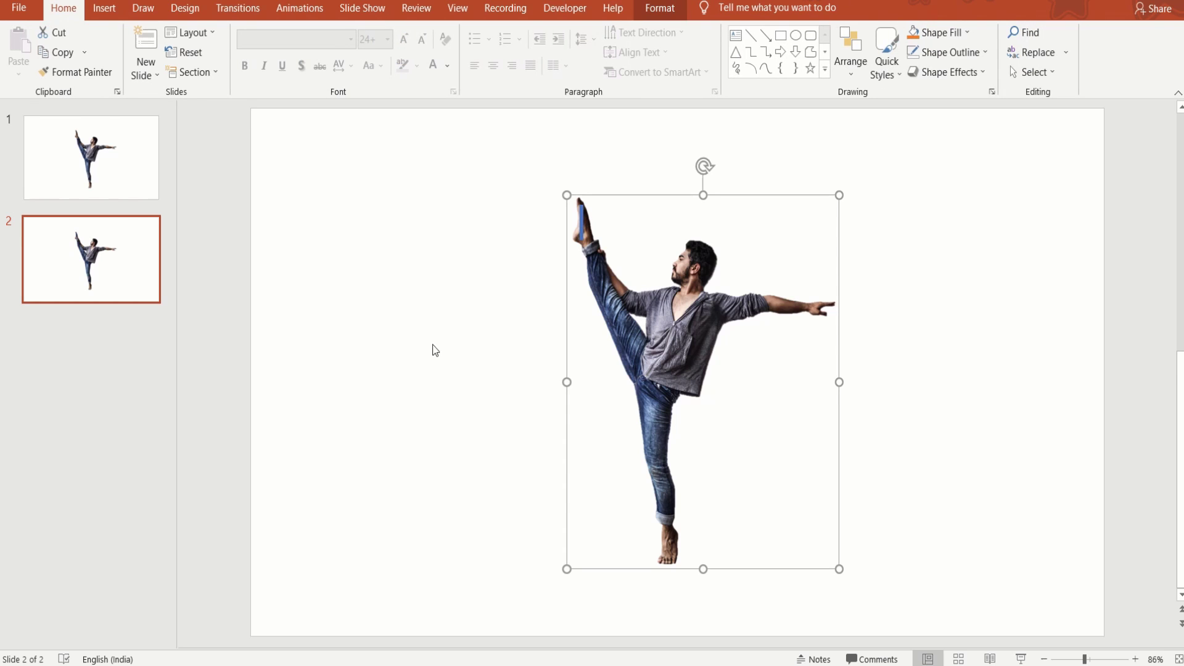
click(125, 266)
right_click(126, 266)
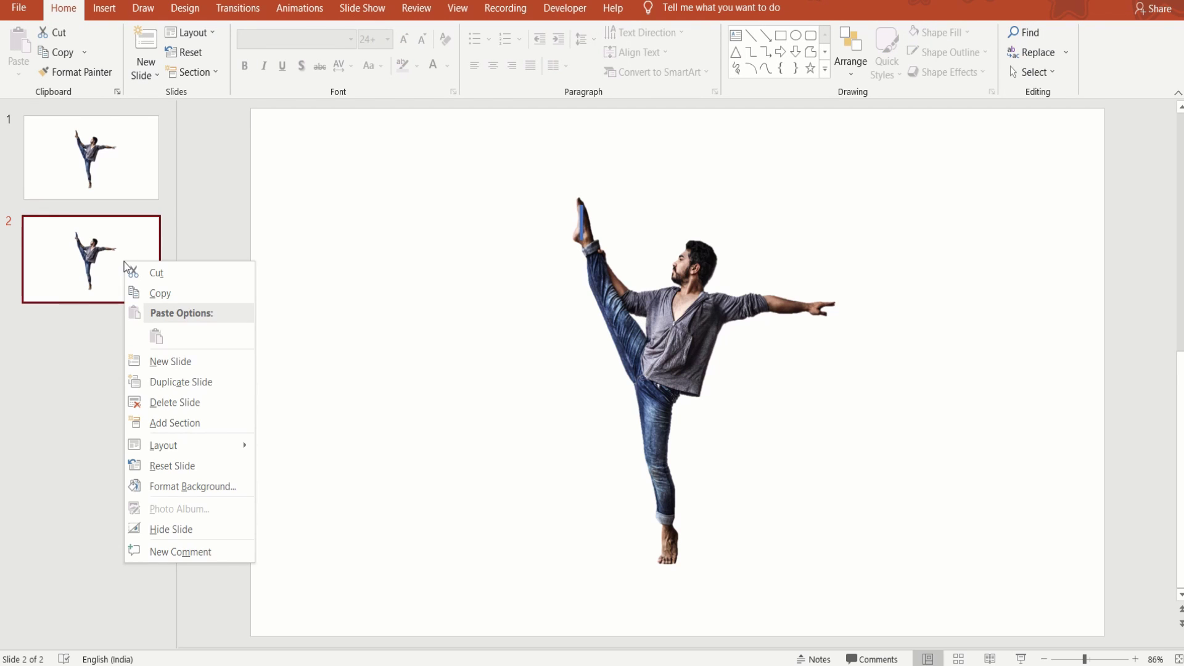
click(173, 386)
click(112, 279)
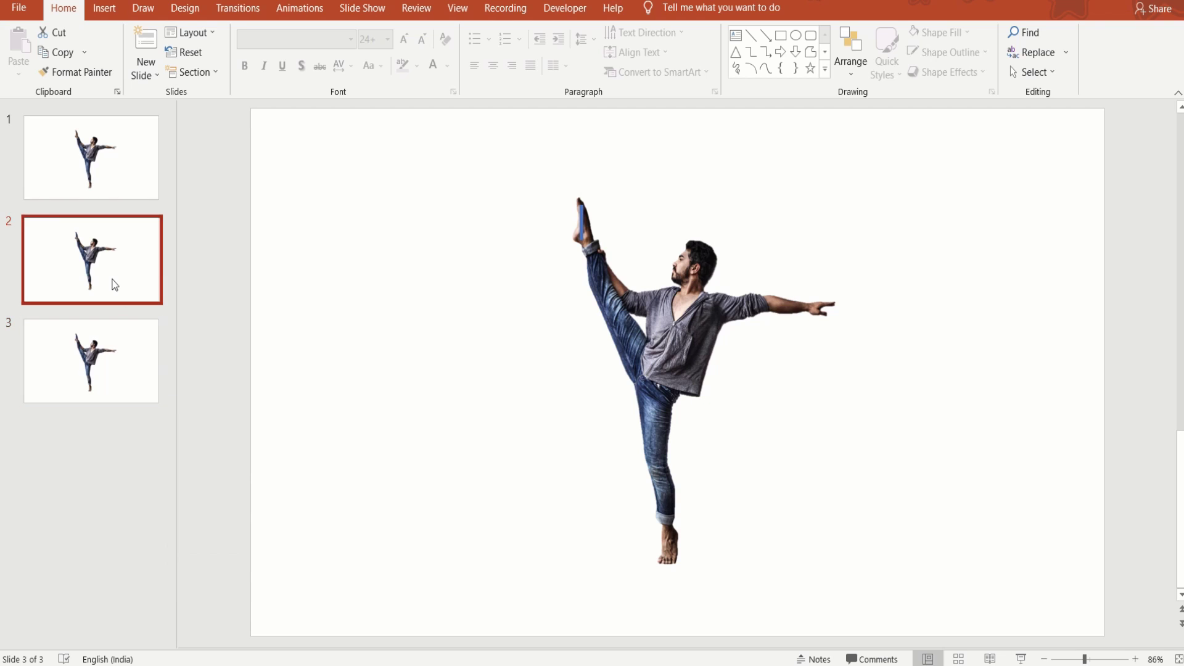
click(677, 380)
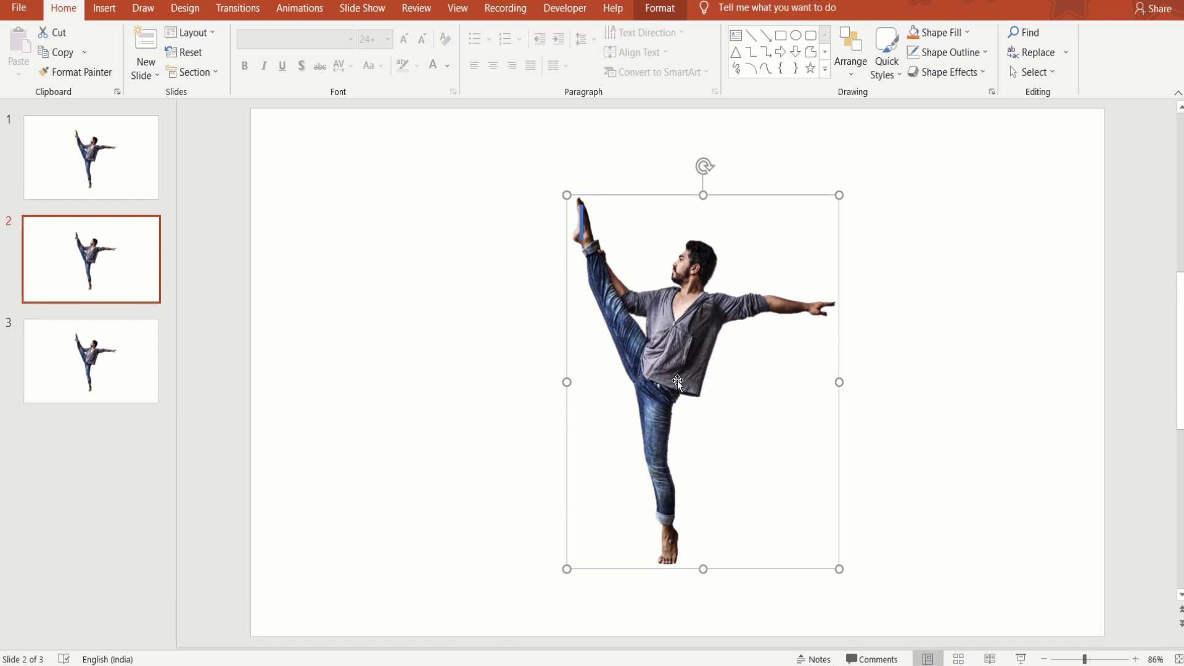
shift+click(586, 235)
- Intersect the picture with the foot rectangle and stretch the sliver across the full slide width
click(679, 10)
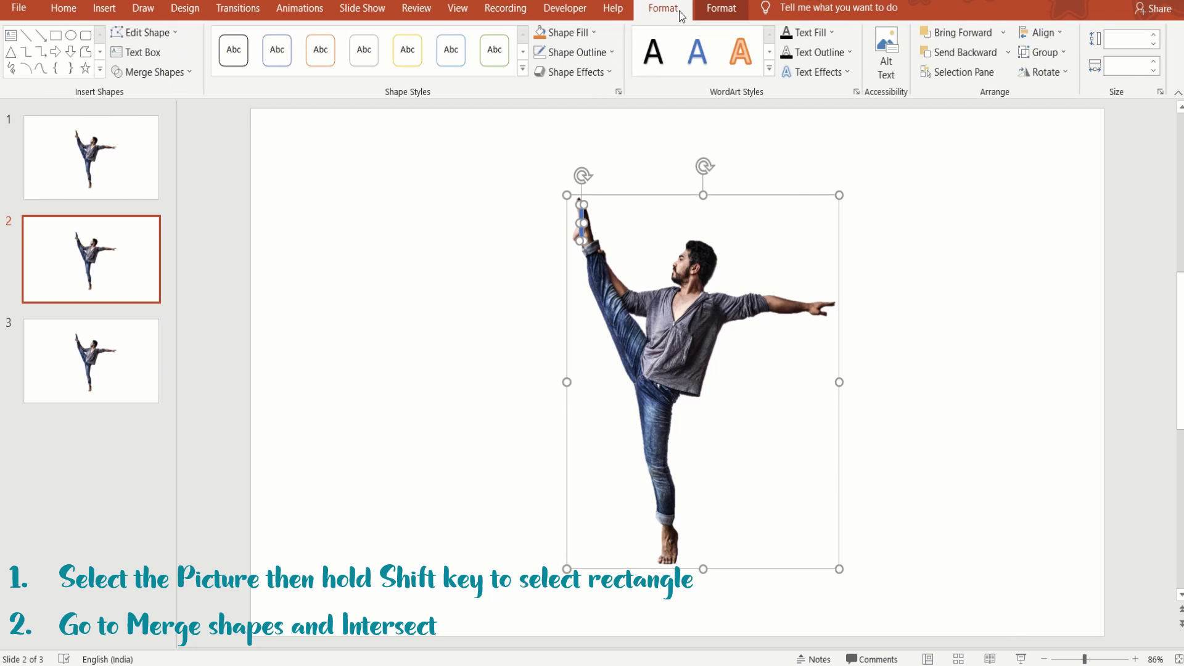
click(188, 68)
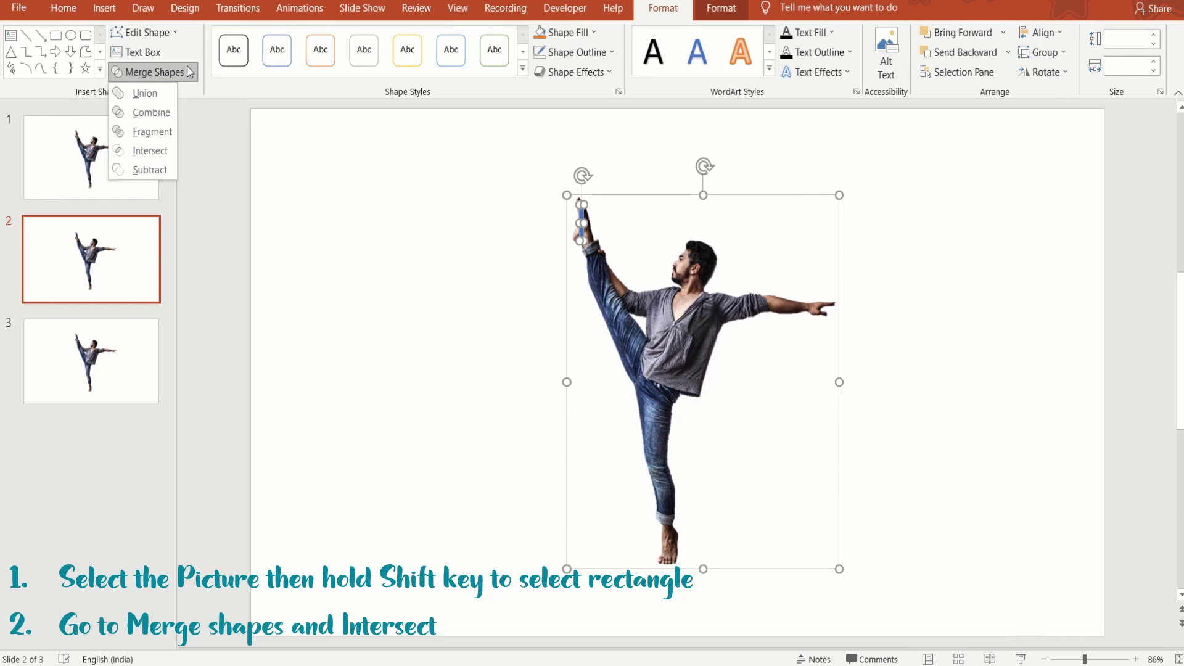
click(169, 149)
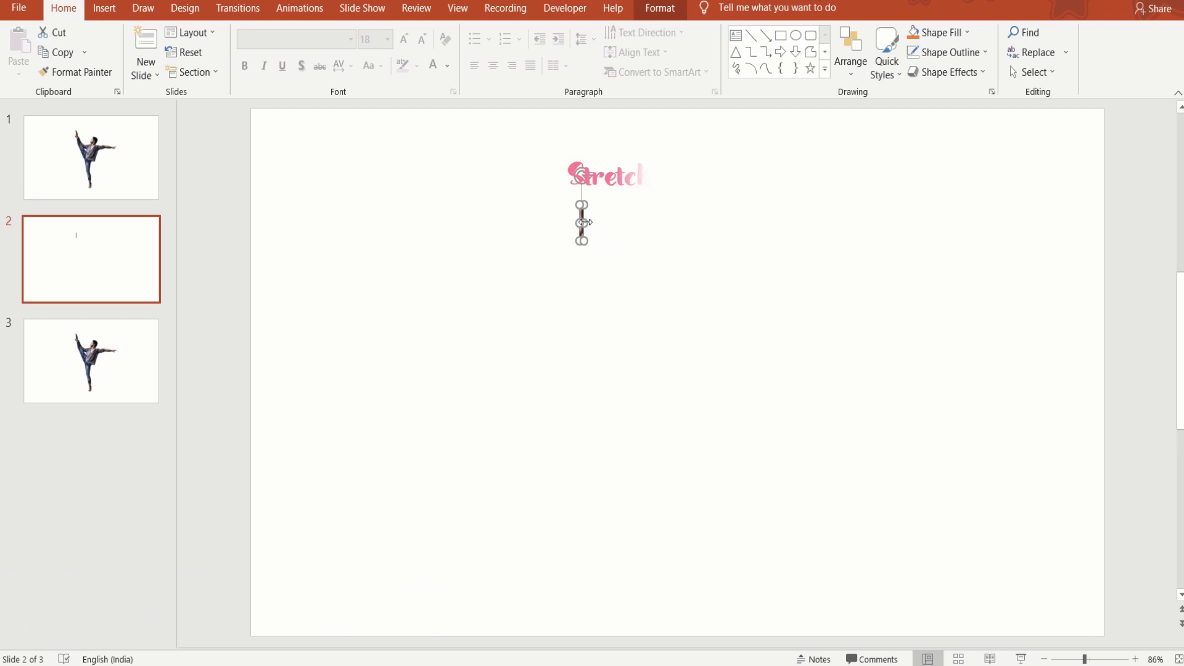
drag(582, 223, 1103, 235)
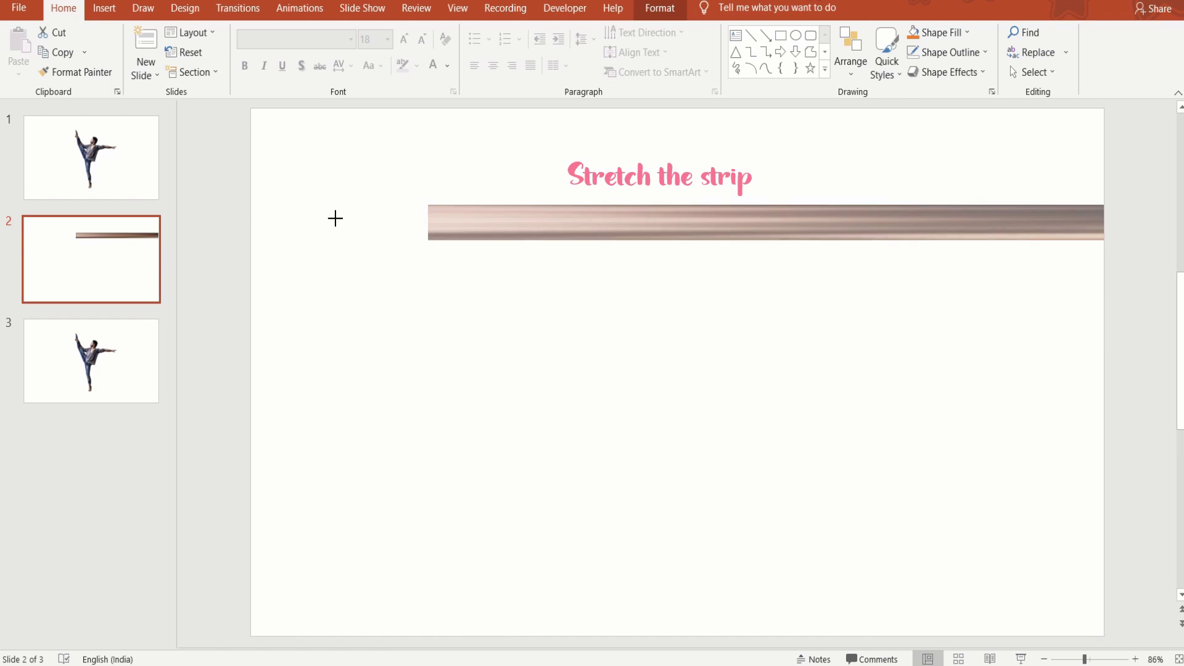
drag(579, 224, 250, 223)
click(491, 343)
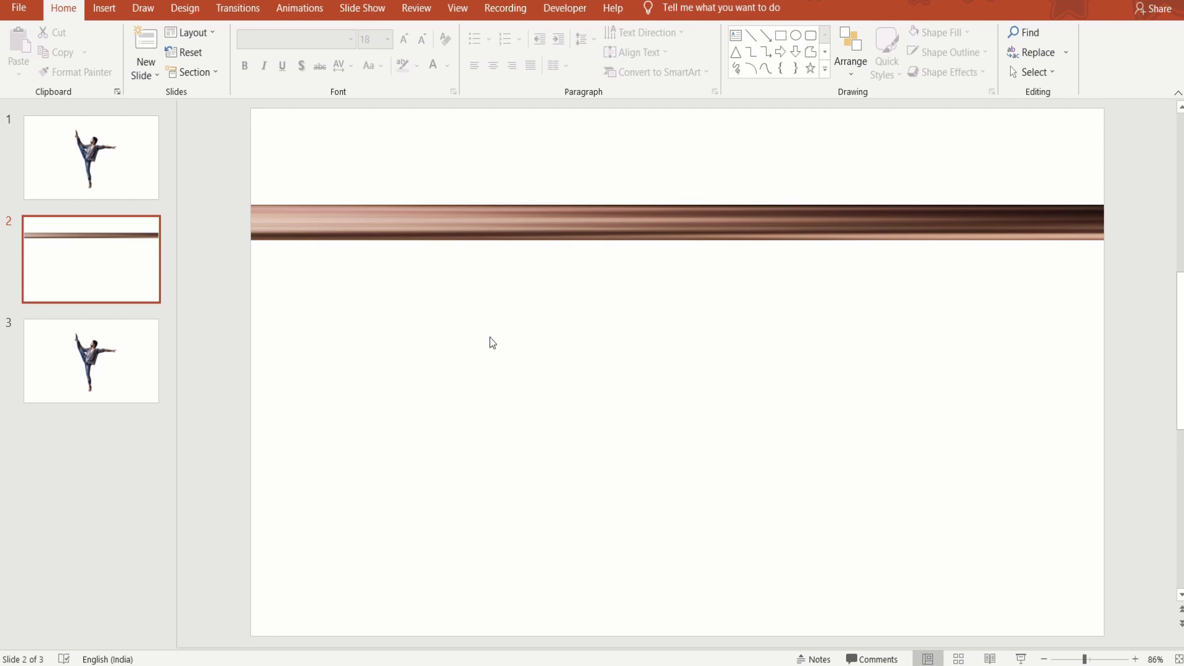
click(120, 364)
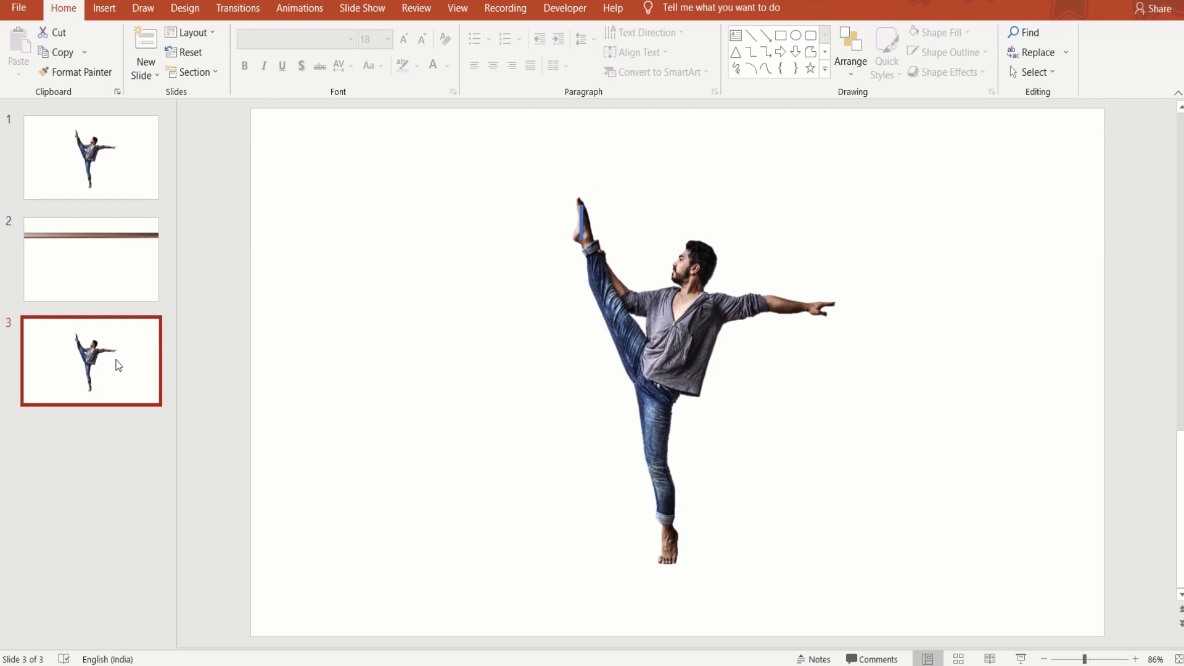
- On a duplicated slide 3, move the rectangle onto the shin and intersect it with the picture
right_click(119, 365)
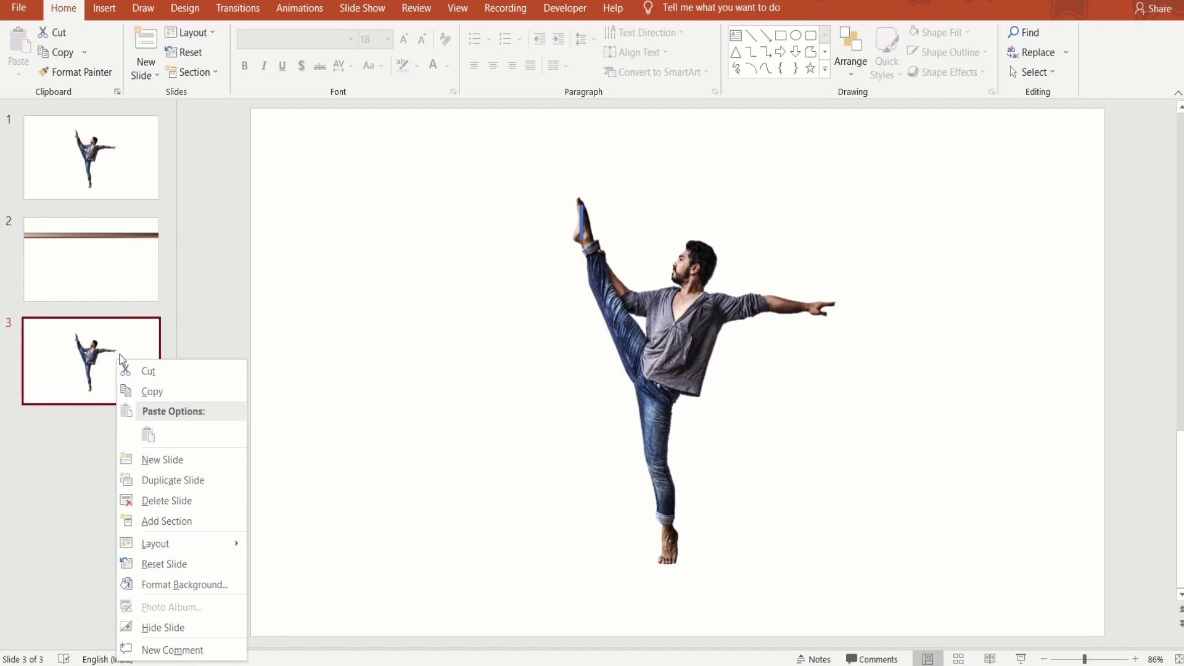
click(154, 483)
click(80, 311)
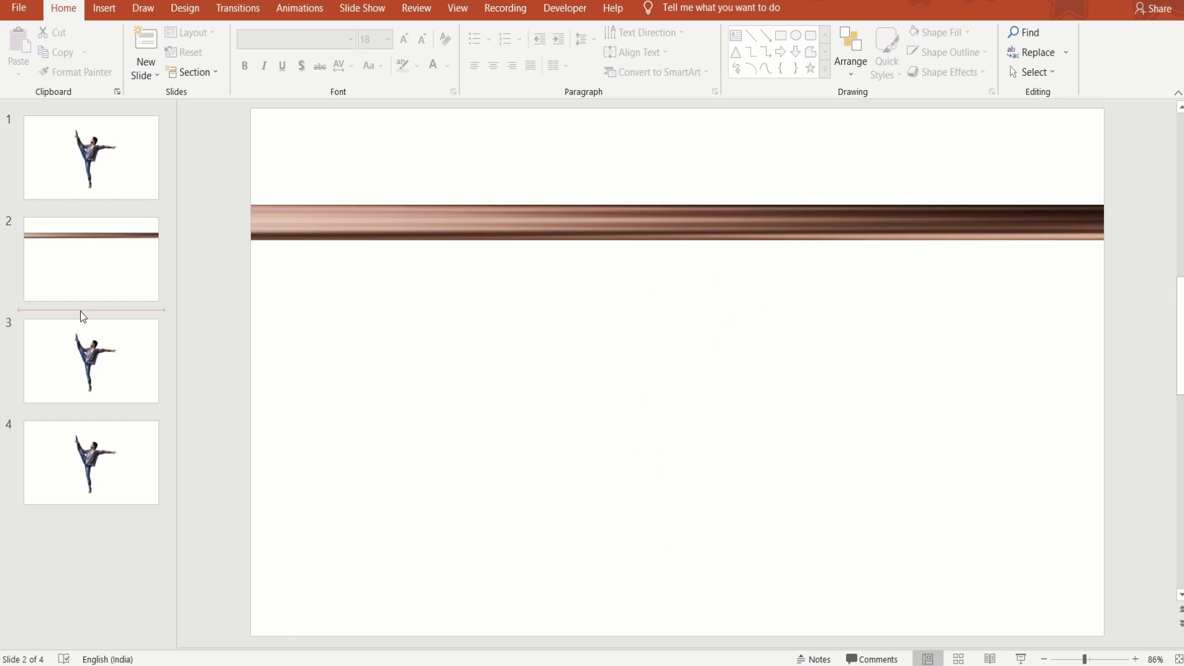
click(109, 379)
click(670, 345)
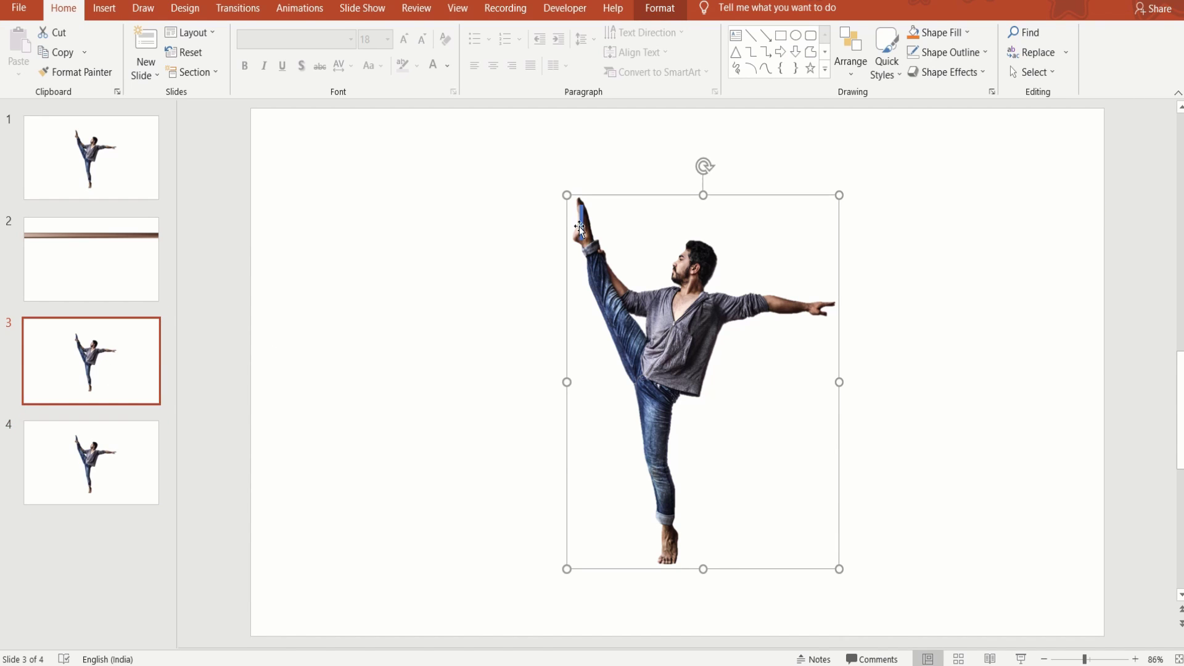
drag(580, 226, 594, 264)
click(667, 345)
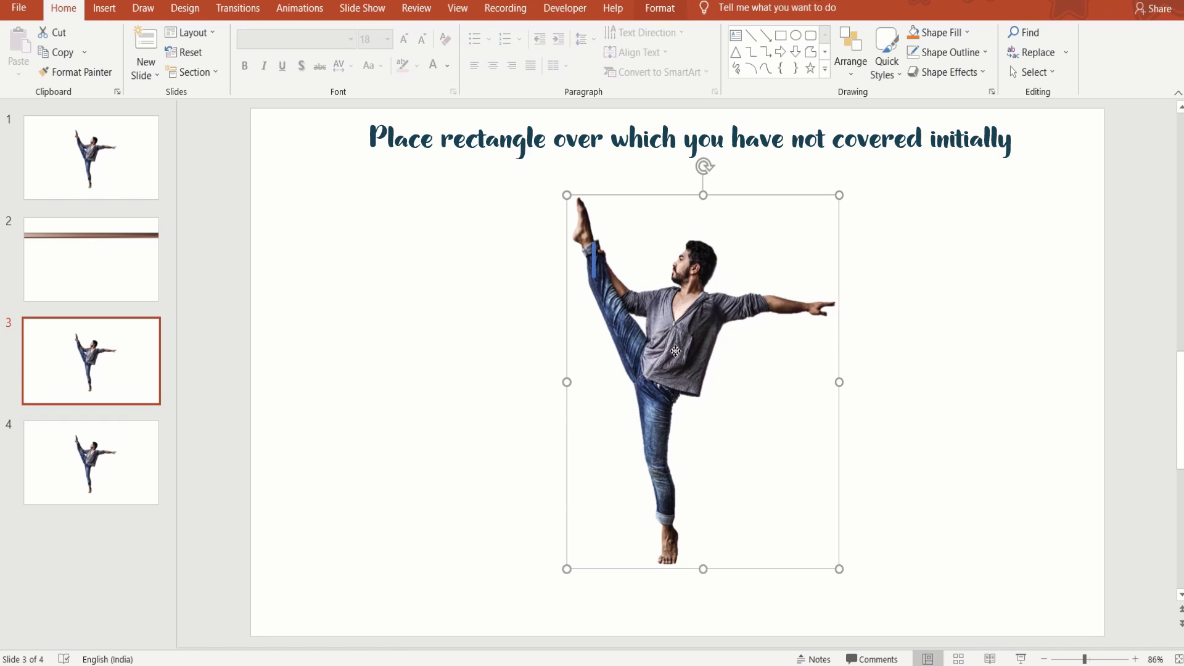
shift+click(593, 261)
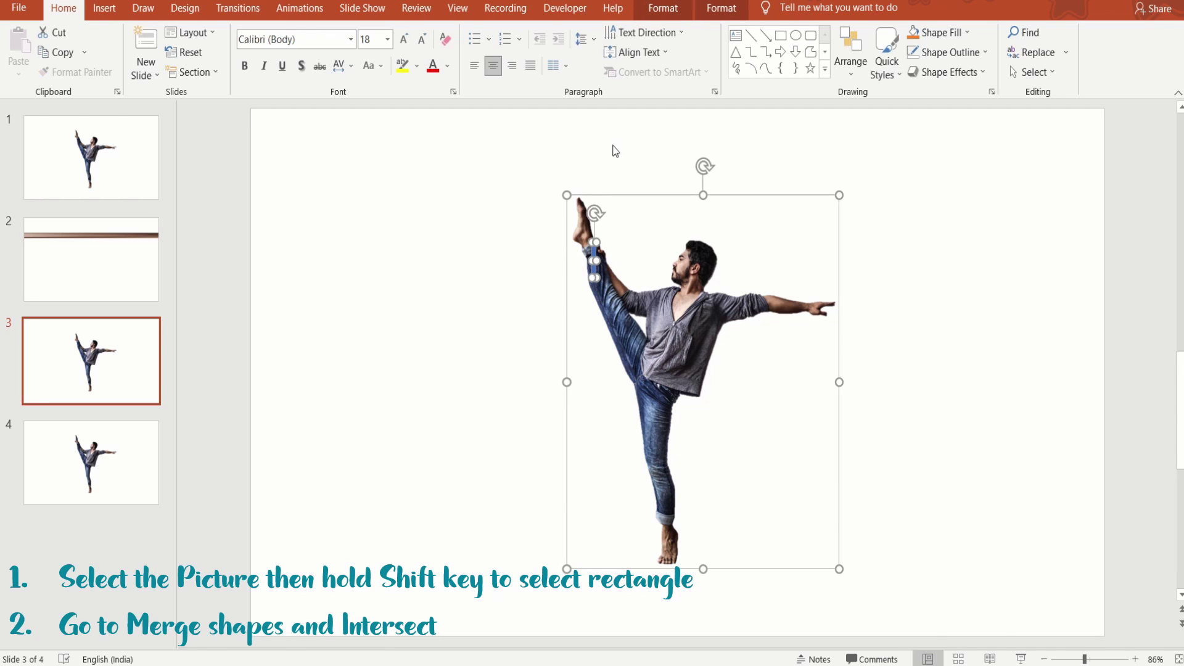
click(663, 8)
click(154, 72)
click(156, 154)
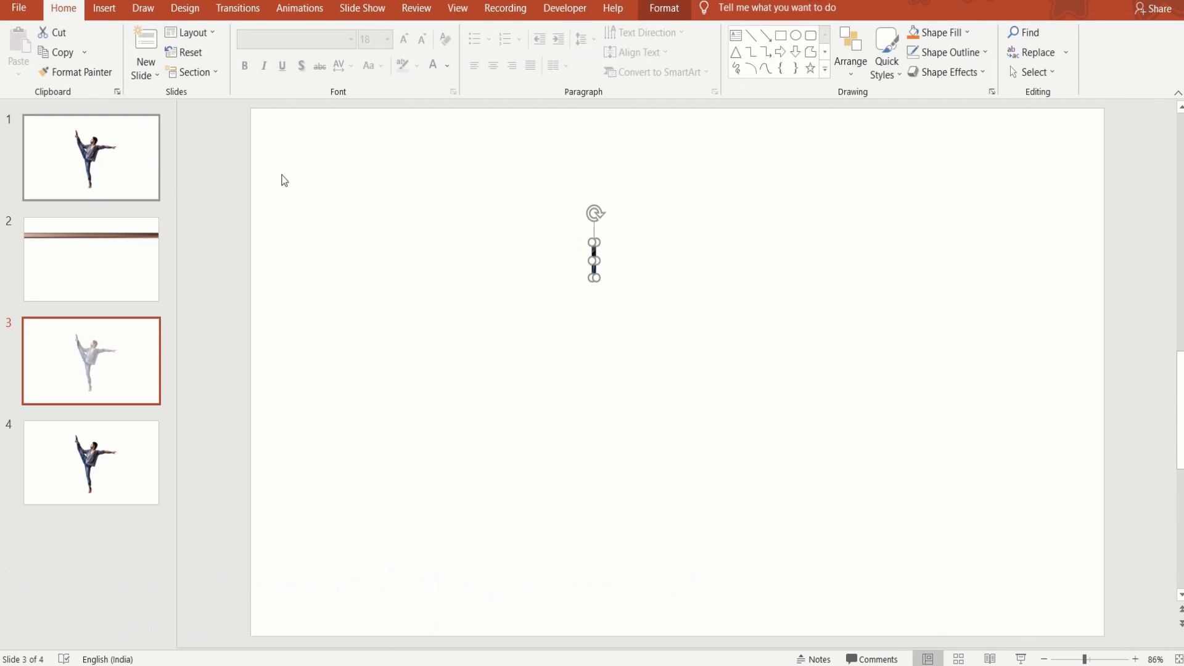
- Stretch the jeans strip to full width and move it onto slide 2 beneath the first strip
drag(596, 260, 1102, 294)
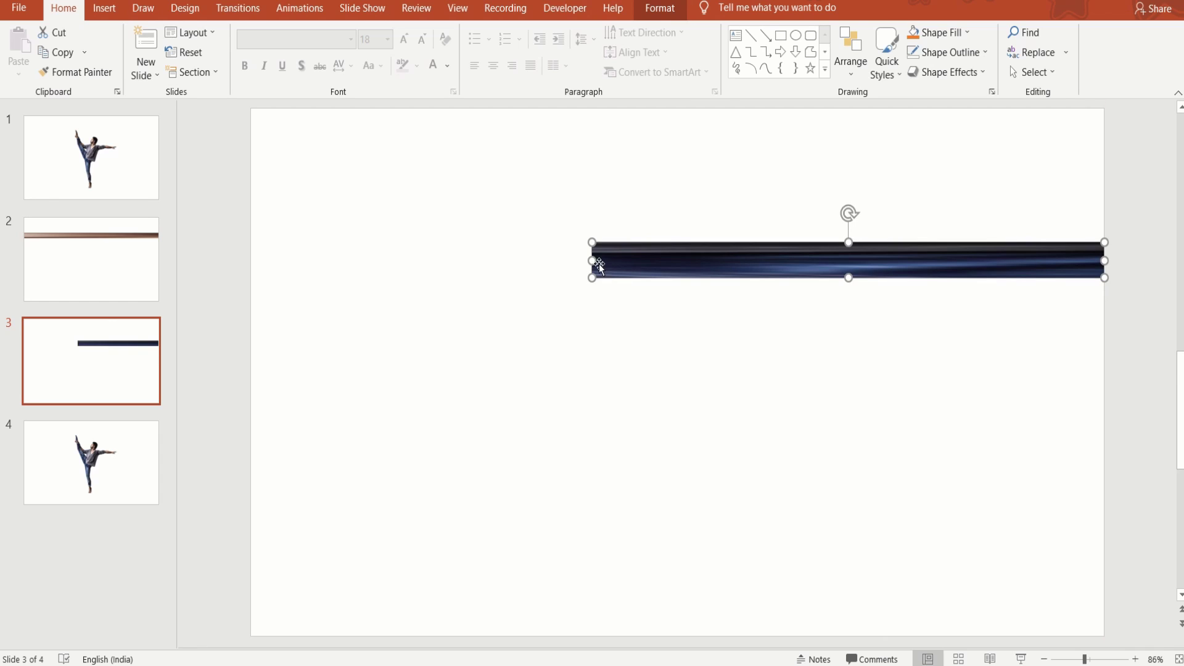
drag(592, 260, 250, 260)
right_click(347, 265)
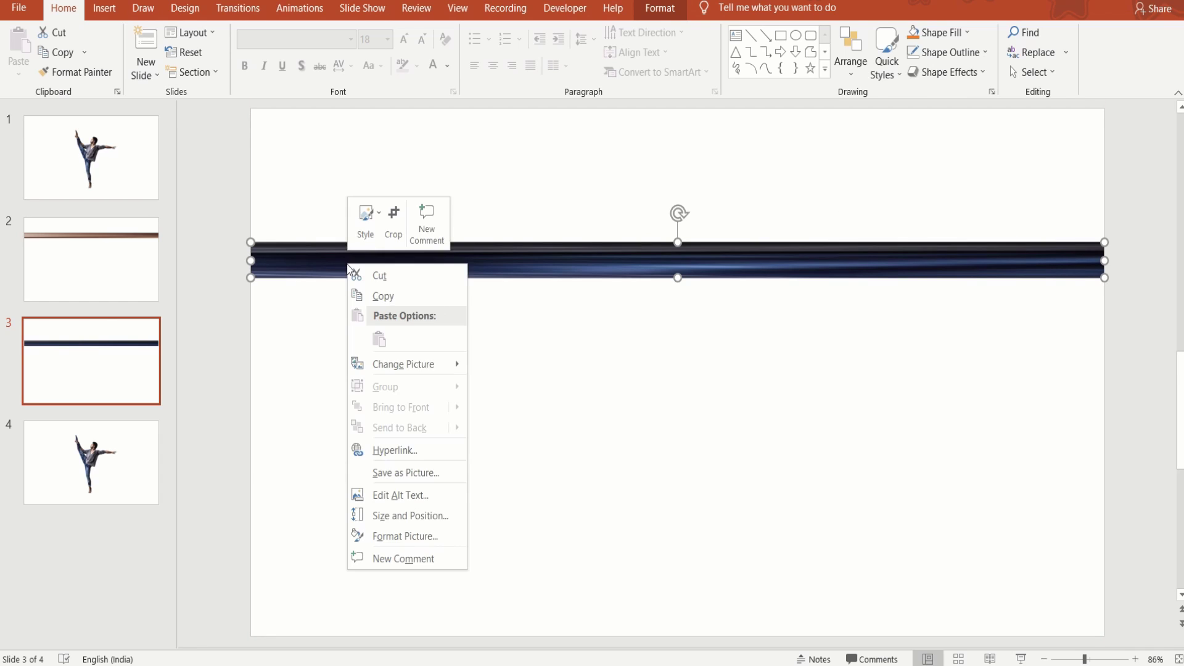
click(380, 276)
click(133, 272)
right_click(425, 342)
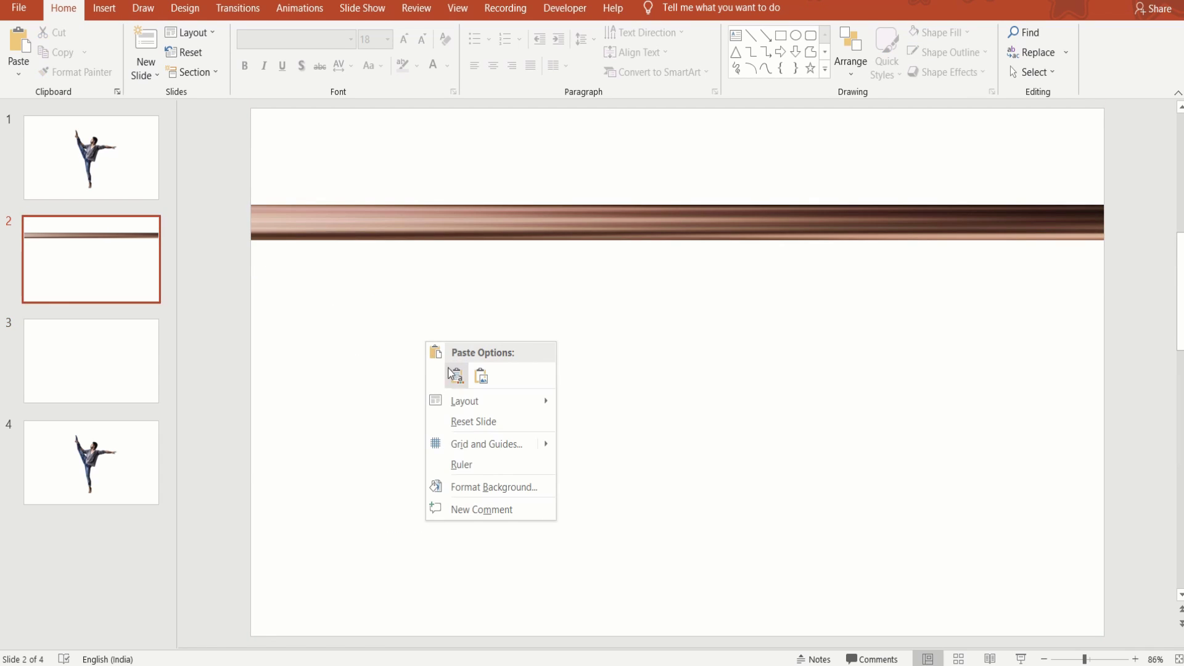
click(455, 375)
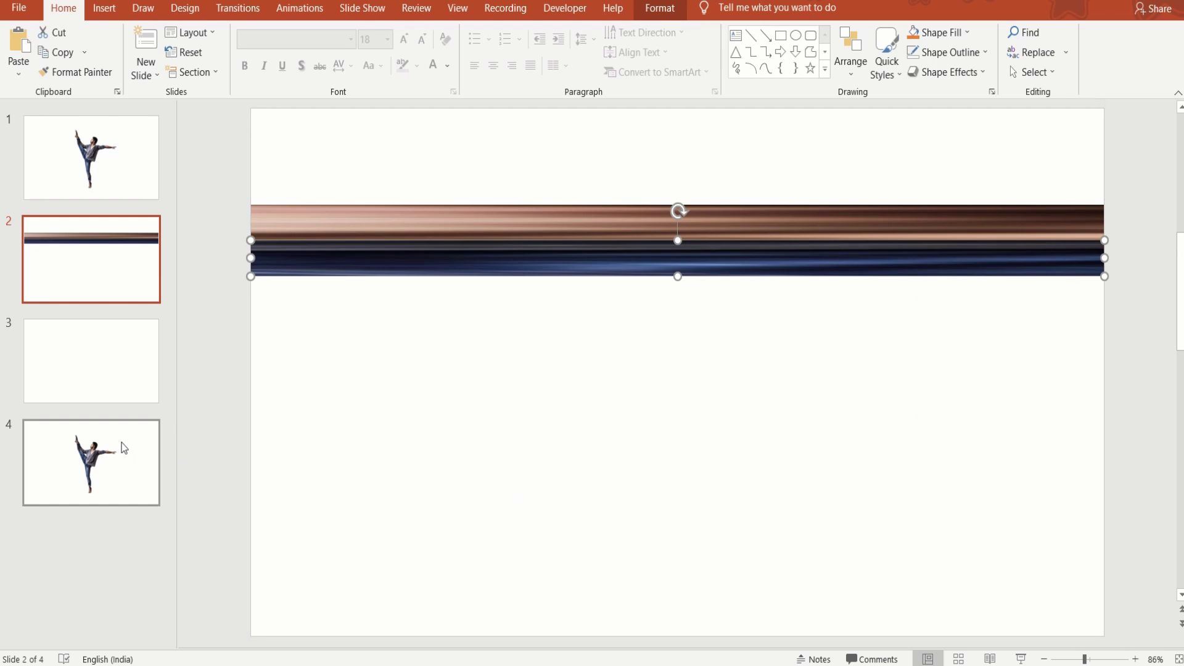
- Delete the used slide 3 and duplicate the dancer slide as a fresh copy
click(128, 349)
right_click(128, 350)
click(180, 491)
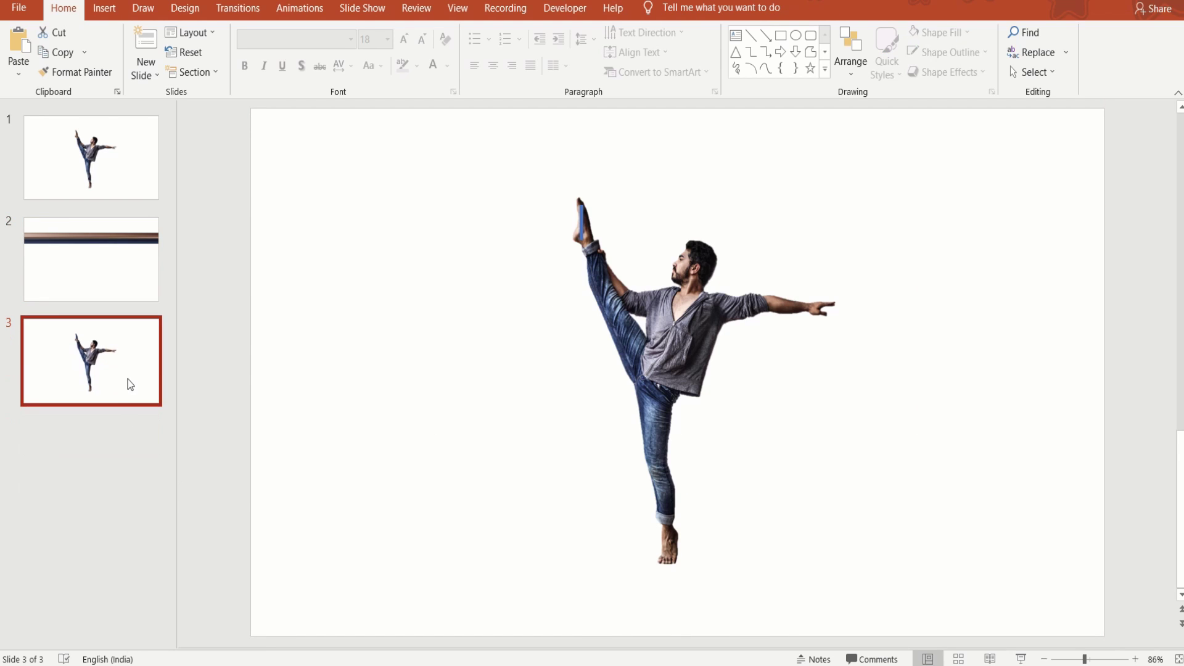
right_click(128, 379)
click(182, 197)
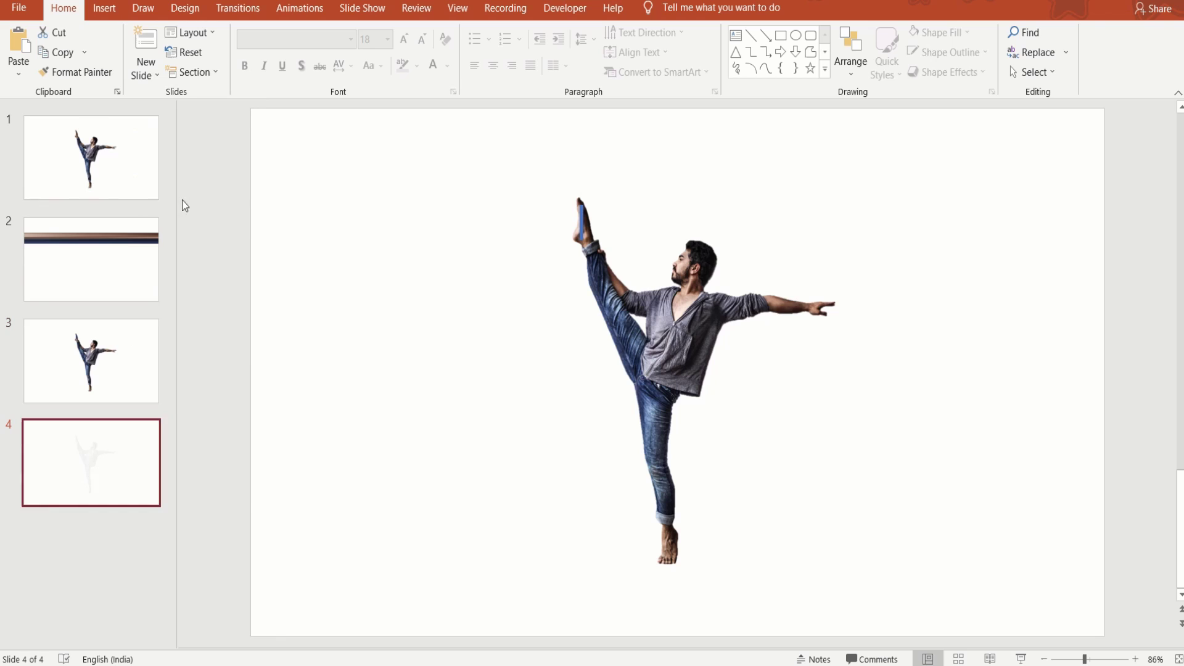
- Duplicate the dancer slide twice, then intersect the picture with the small rectangle on the leg
right_click(119, 474)
click(162, 288)
right_click(138, 463)
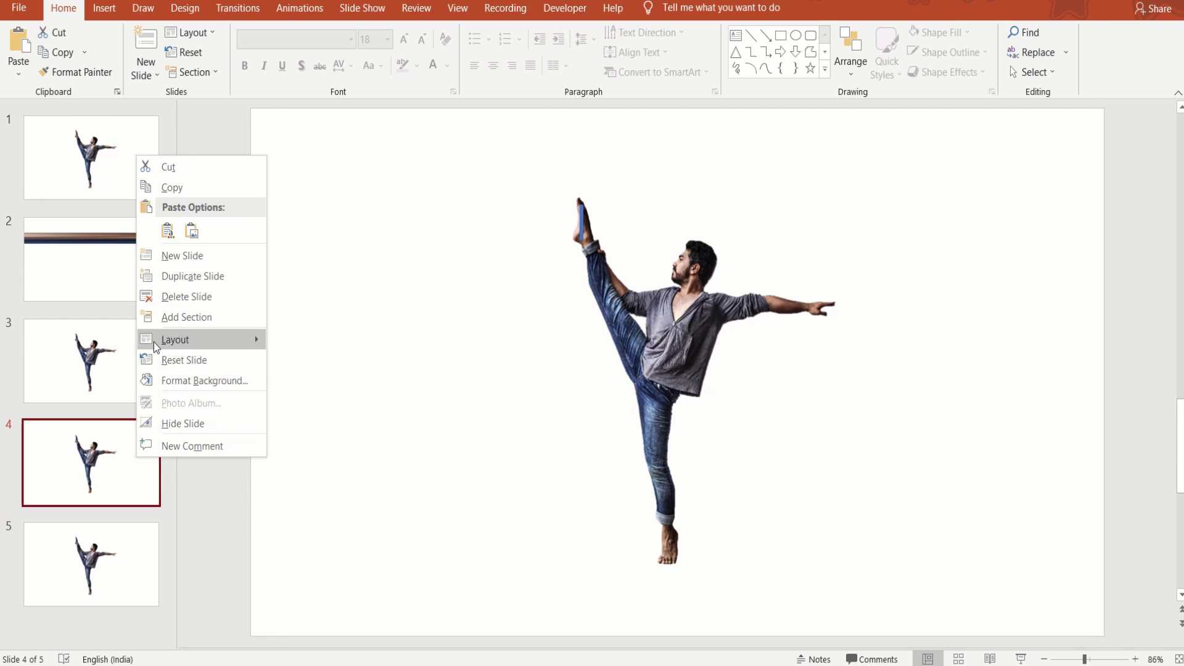
click(209, 274)
click(101, 347)
click(597, 346)
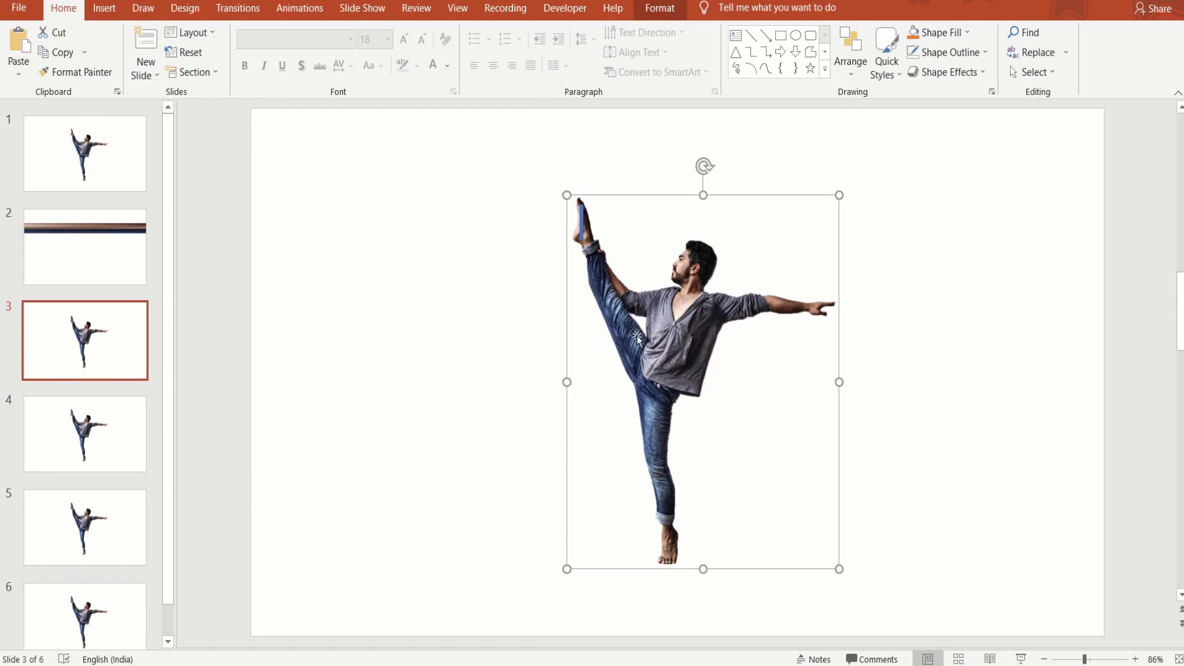
click(582, 223)
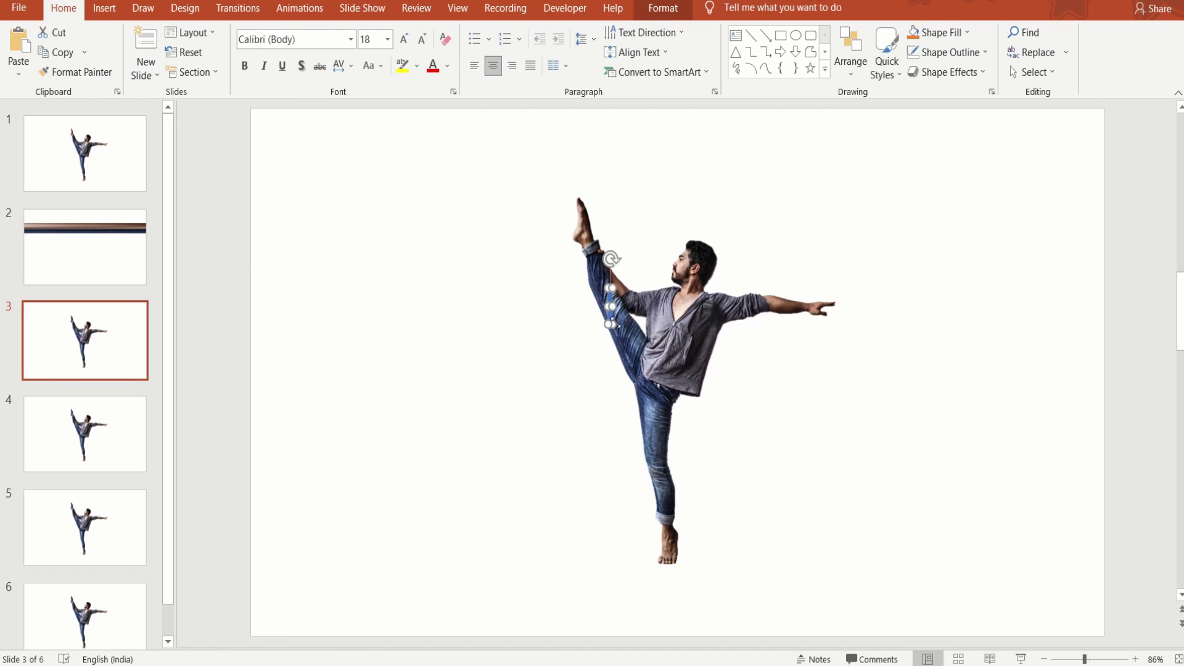
shift+click(675, 375)
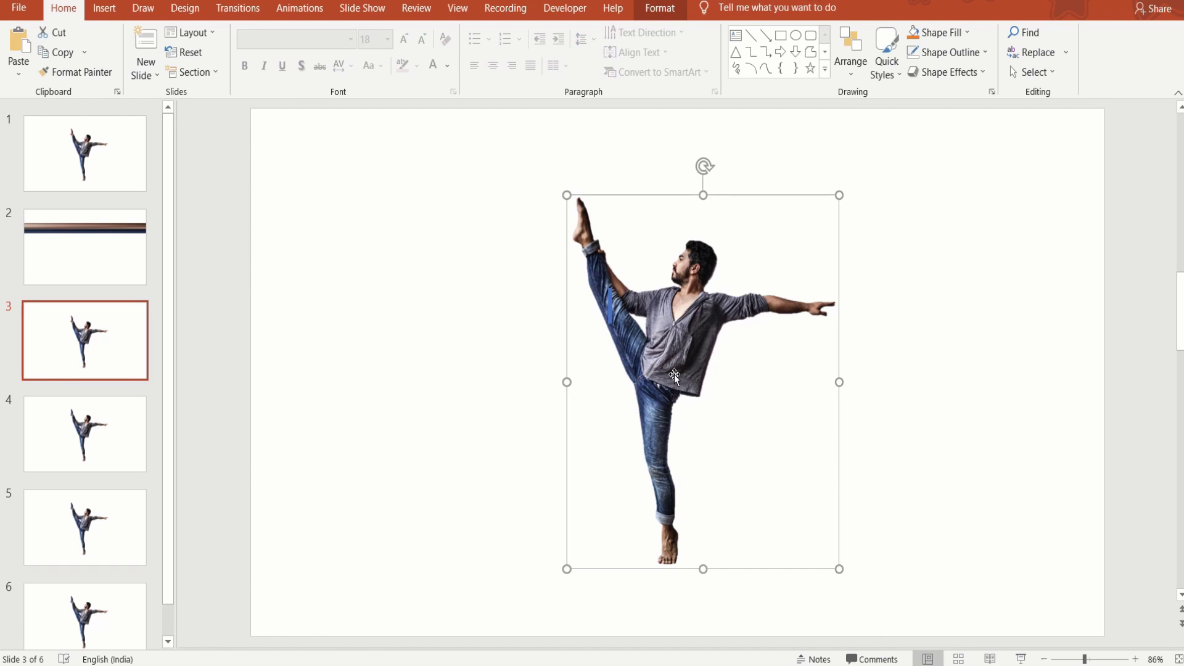
click(663, 8)
click(158, 81)
click(166, 146)
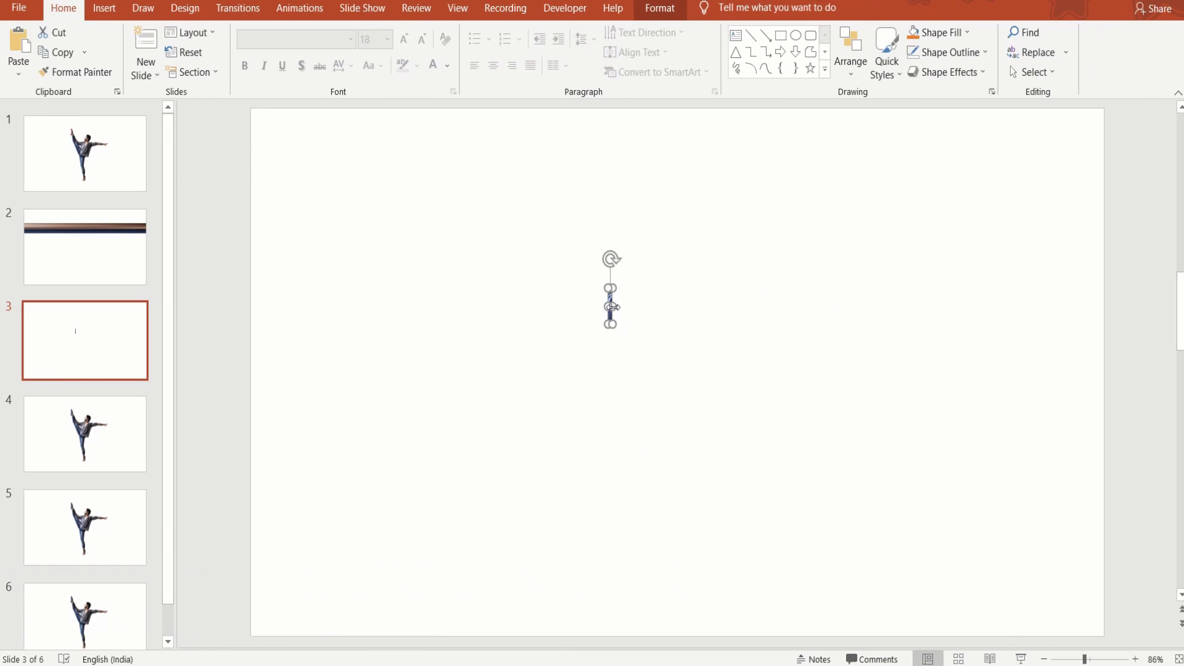
- Stretch the leg bar to full width and move it to slide 2 under the existing strips
drag(612, 306, 1104, 306)
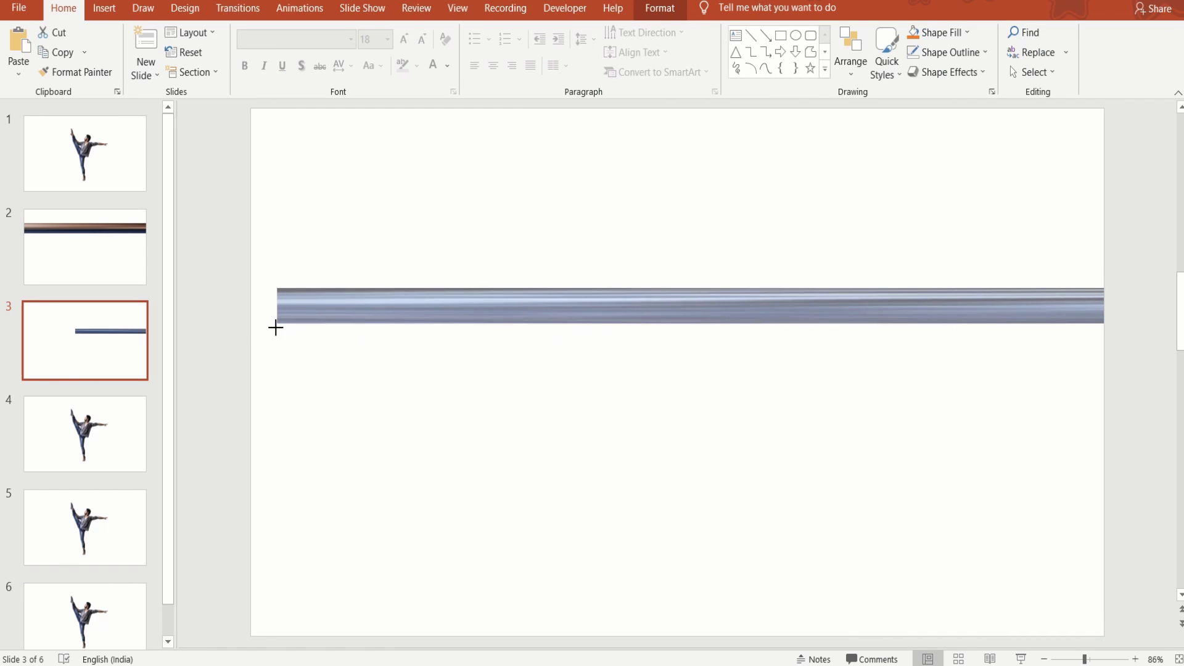
drag(275, 327, 251, 328)
right_click(382, 308)
click(412, 320)
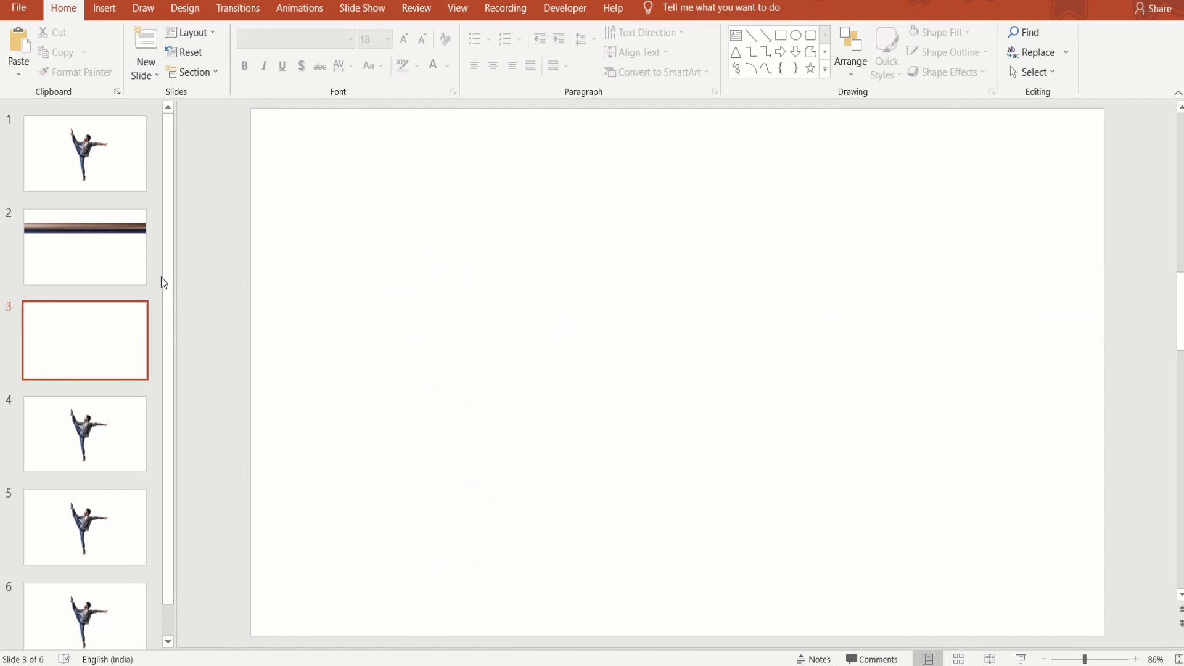
click(124, 271)
right_click(434, 364)
click(466, 396)
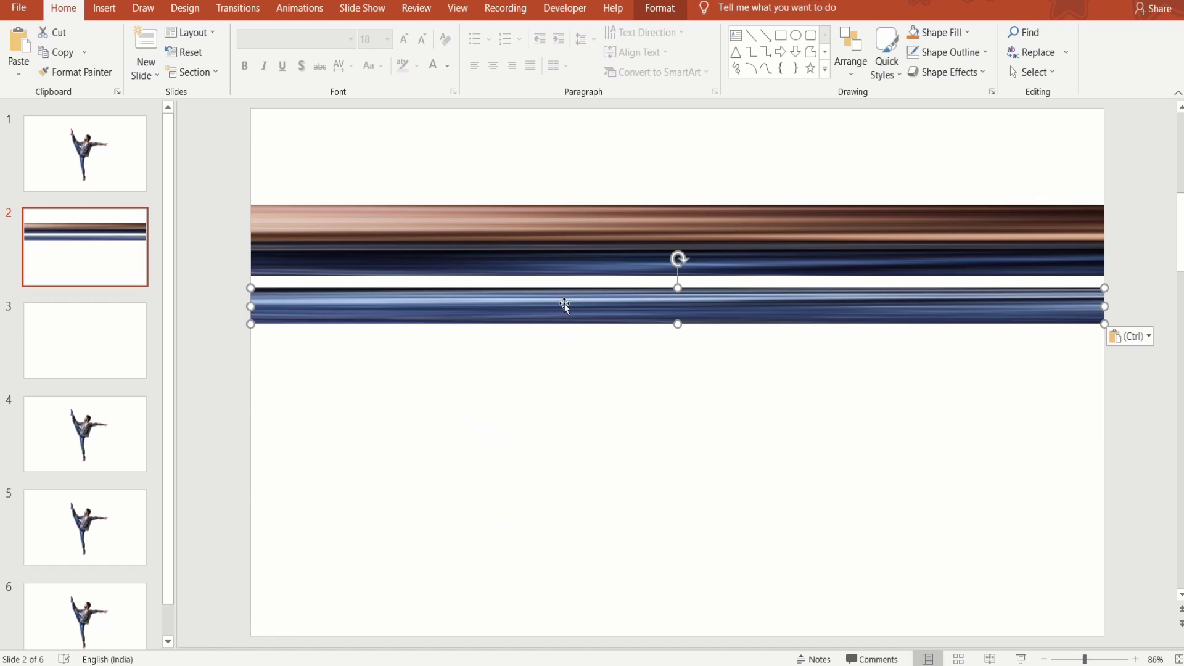
drag(565, 305, 584, 296)
- Delete the emptied slide 3
click(122, 344)
right_click(123, 340)
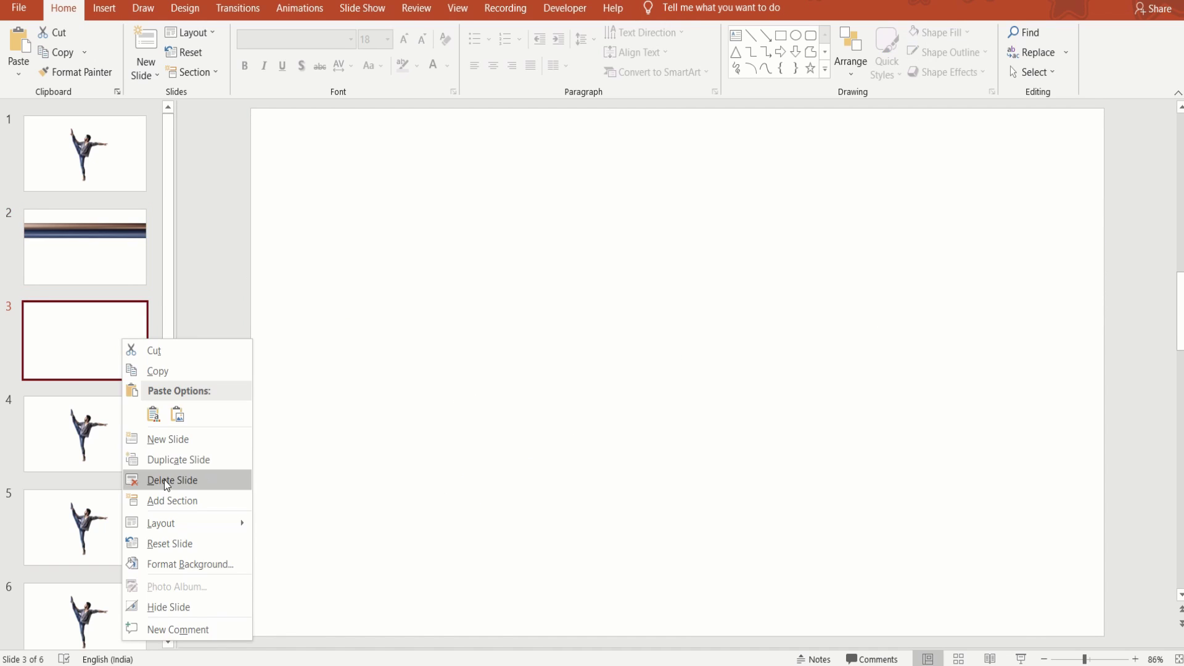
click(164, 480)
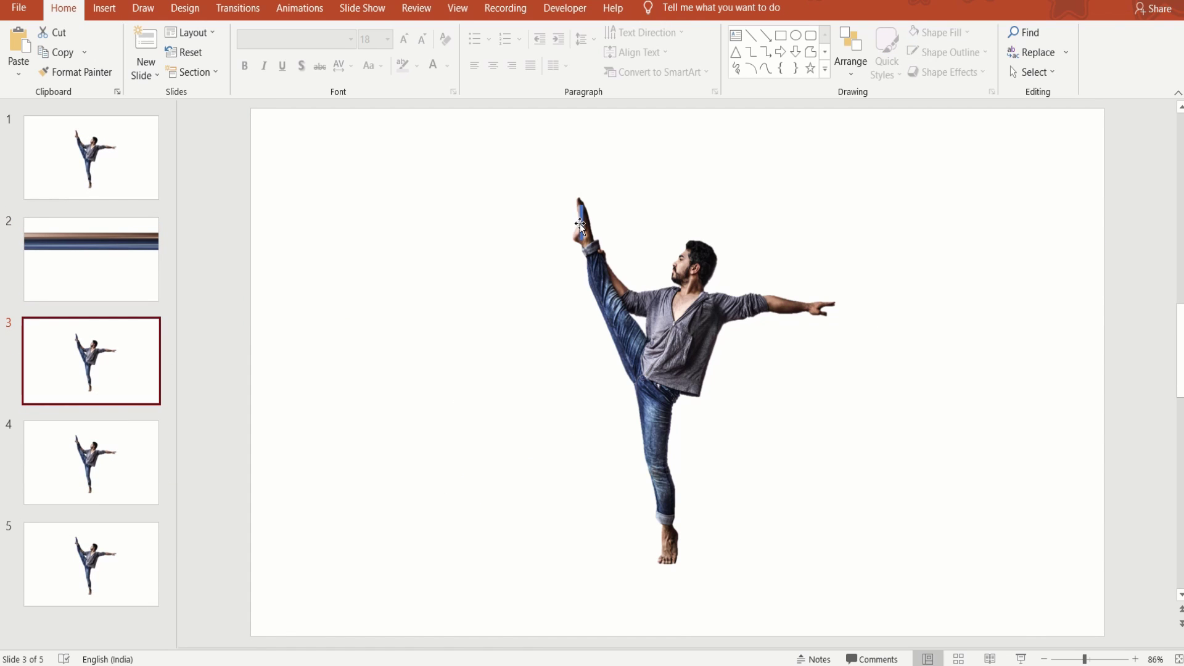
- Move the small rectangle onto the shirt and intersect it with the dancer picture
drag(580, 223, 647, 350)
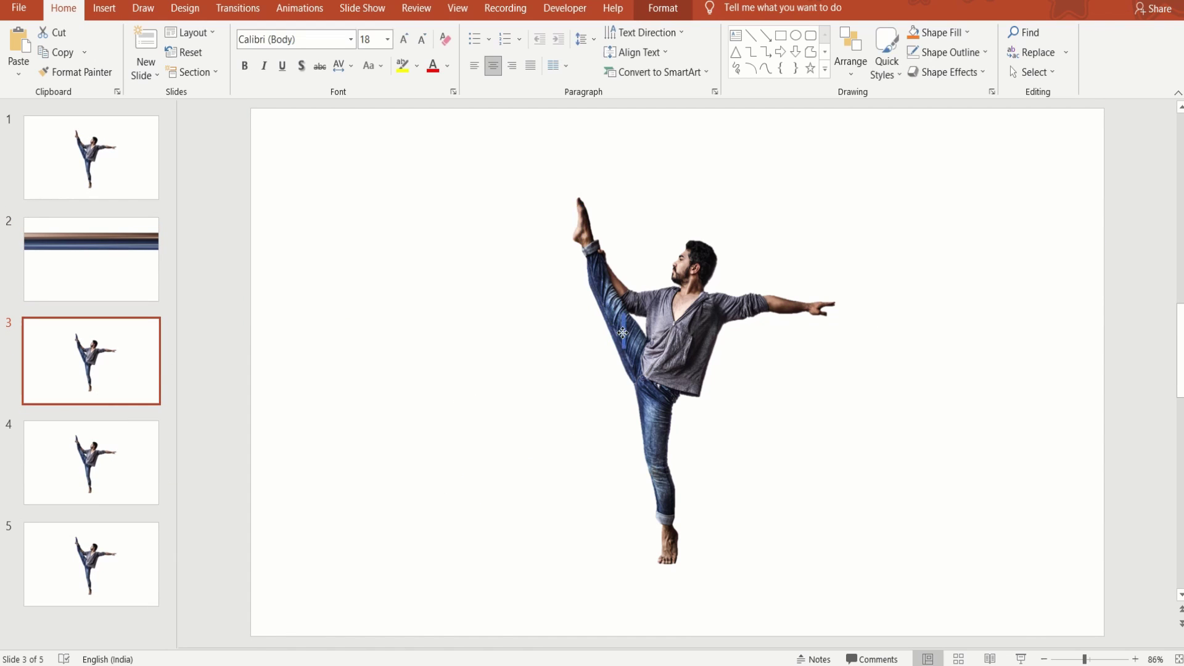
click(720, 327)
shift+click(657, 353)
click(660, 8)
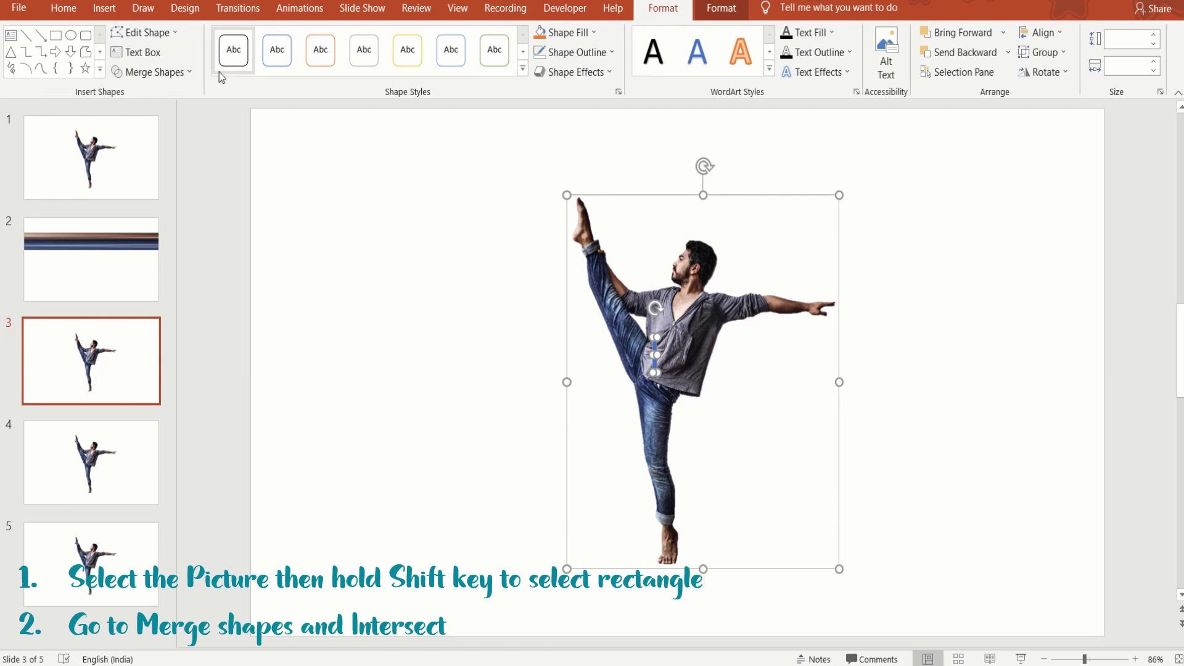
click(161, 72)
click(161, 153)
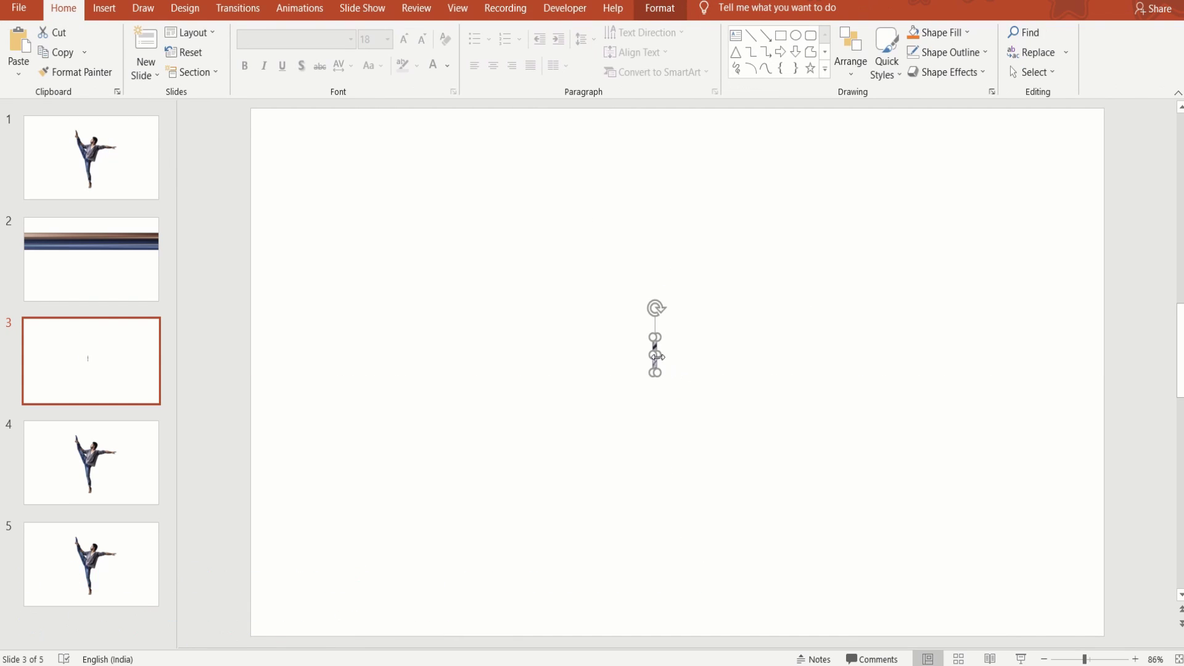
- Stretch the shirt sliver to full width and place it on slide 2 under the striped band
drag(657, 357, 1104, 355)
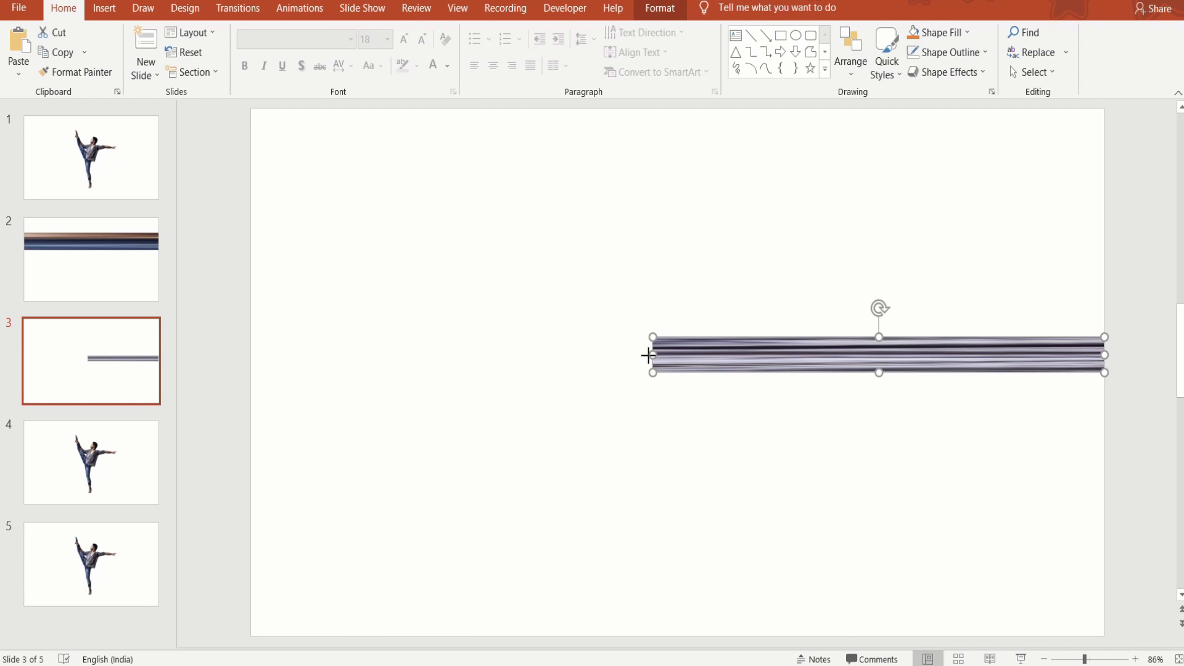
drag(647, 355, 250, 355)
right_click(385, 361)
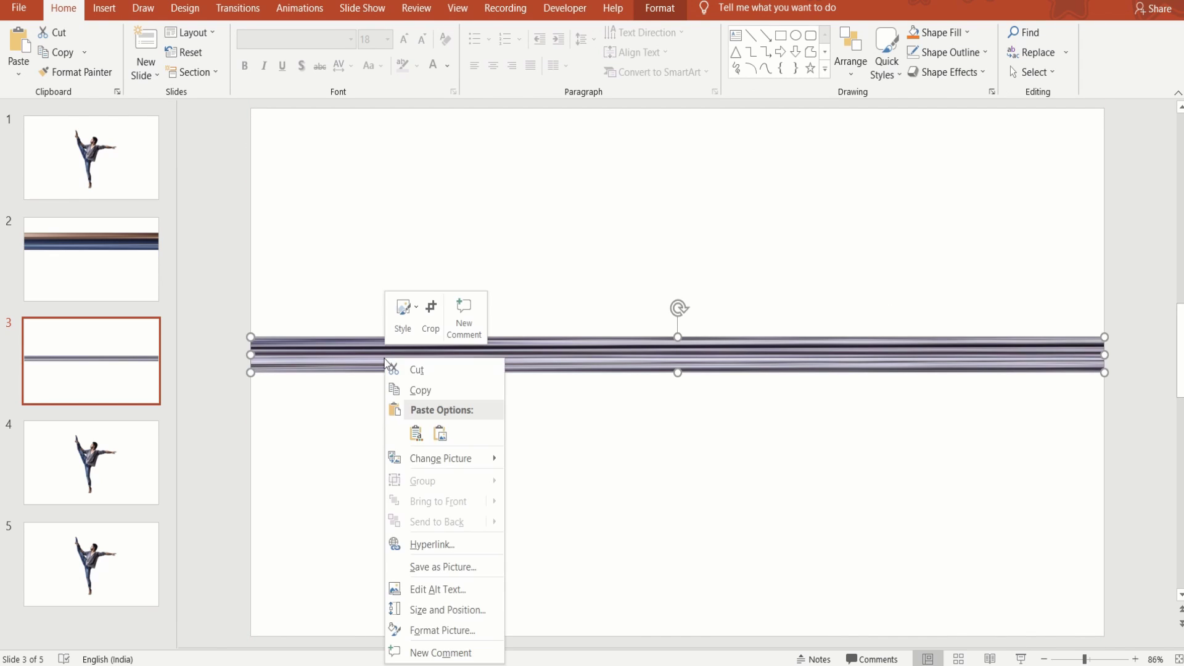
click(413, 370)
click(82, 283)
right_click(452, 383)
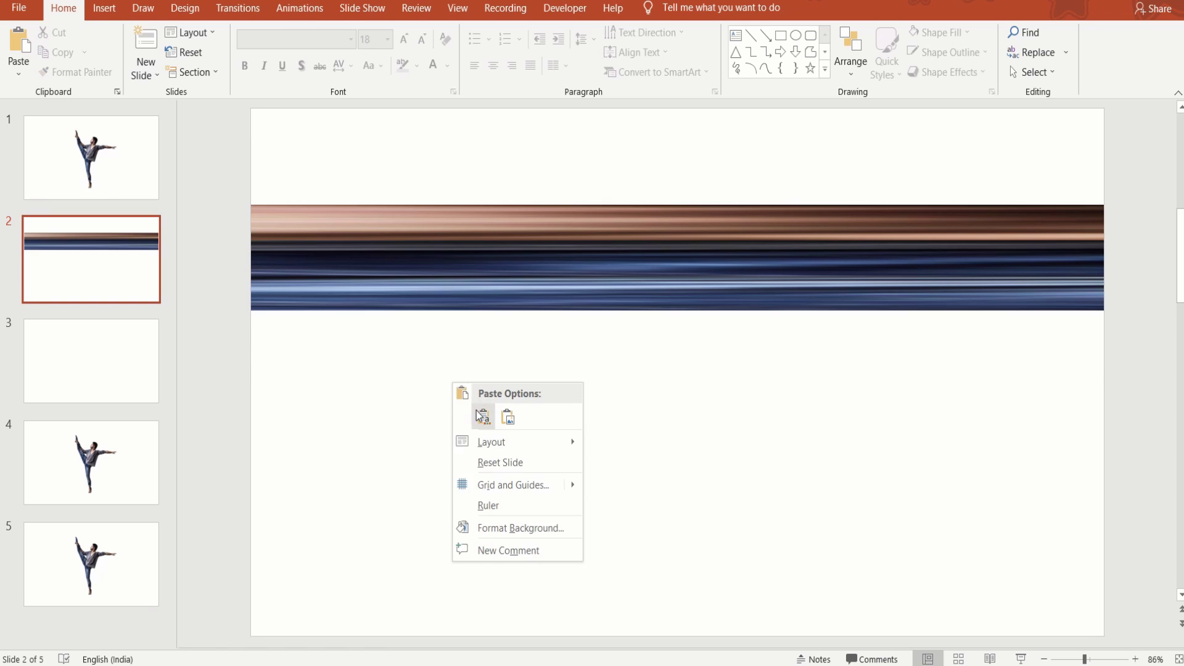
click(481, 416)
drag(612, 349, 615, 324)
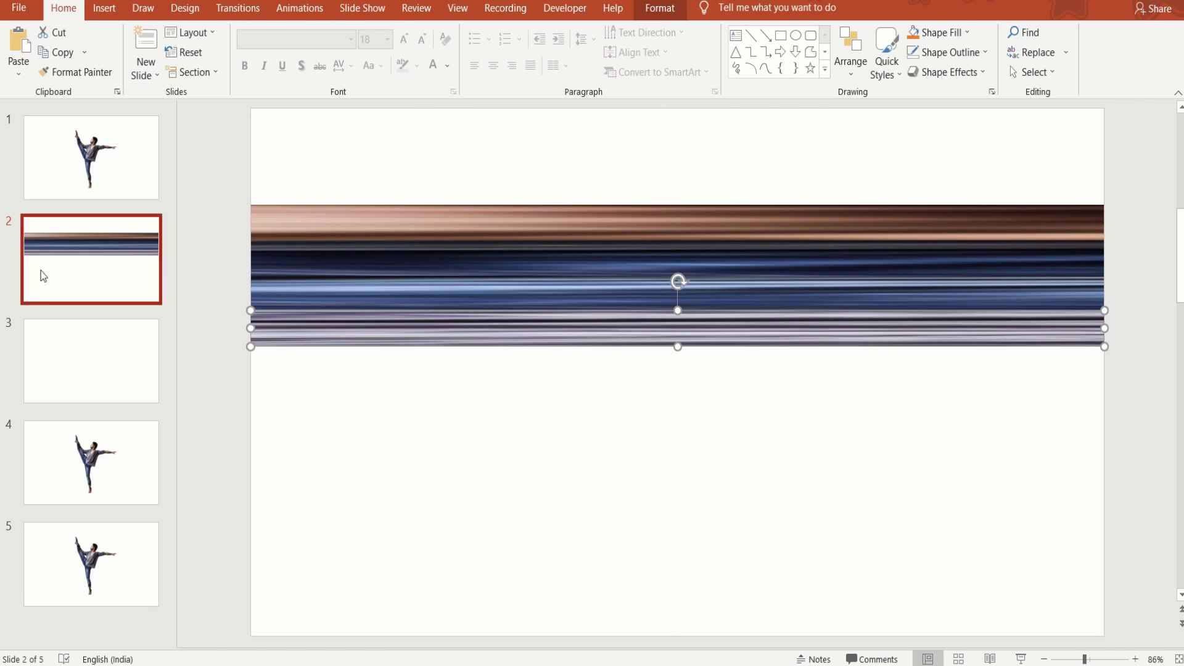
- Delete the now-empty slide 3
click(101, 366)
right_click(101, 365)
click(131, 501)
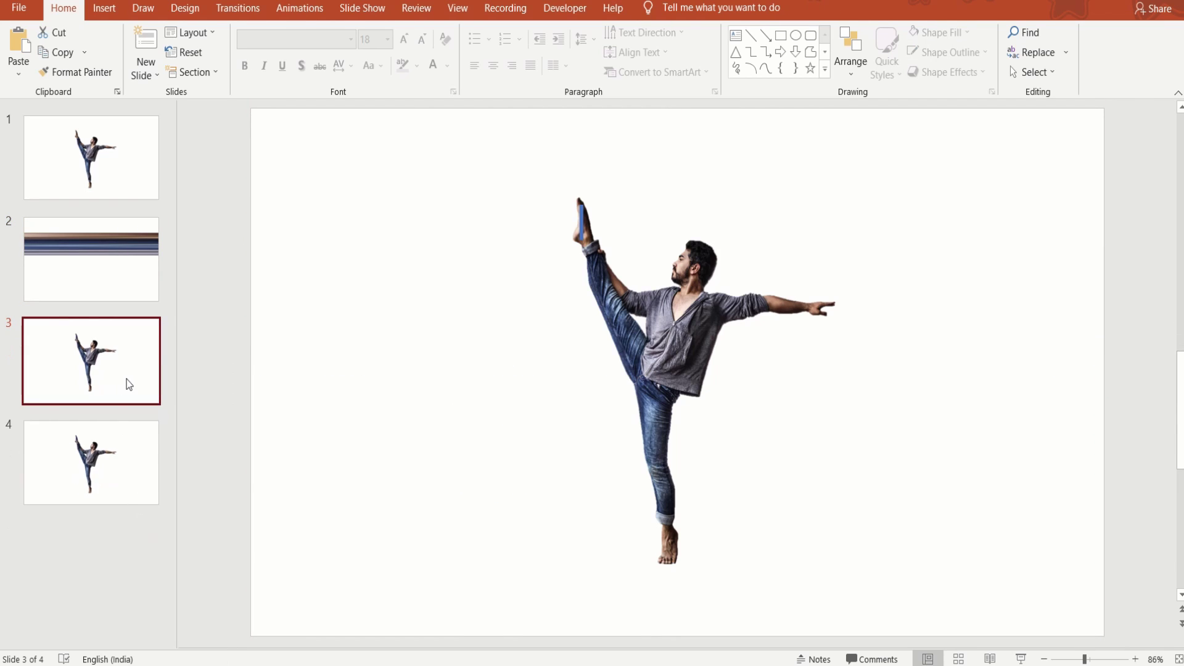
- Move the small rectangle onto the lower leg and intersect it with the dancer picture
drag(582, 225, 645, 415)
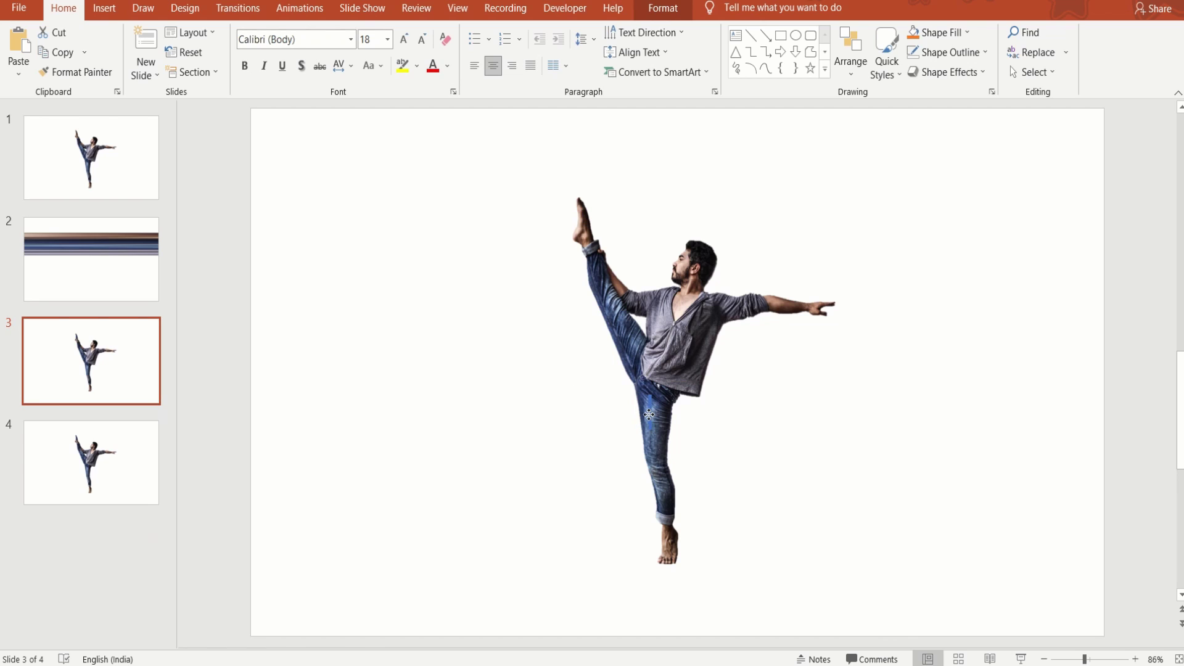
click(682, 357)
shift+click(651, 409)
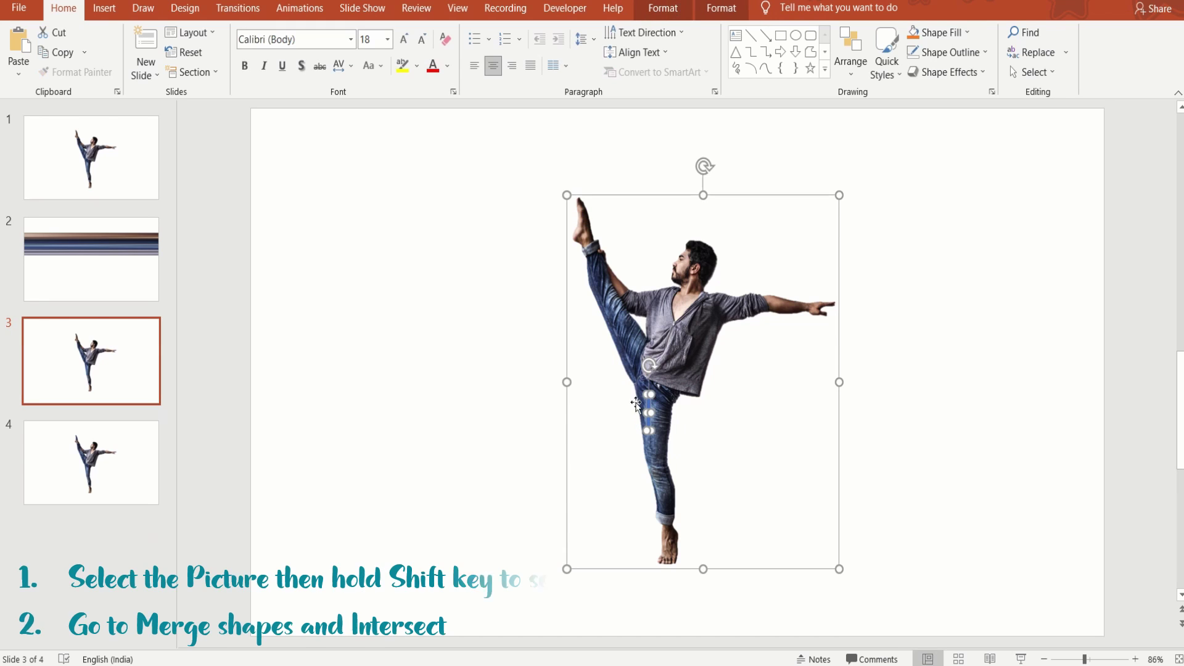
click(663, 7)
click(172, 76)
click(165, 150)
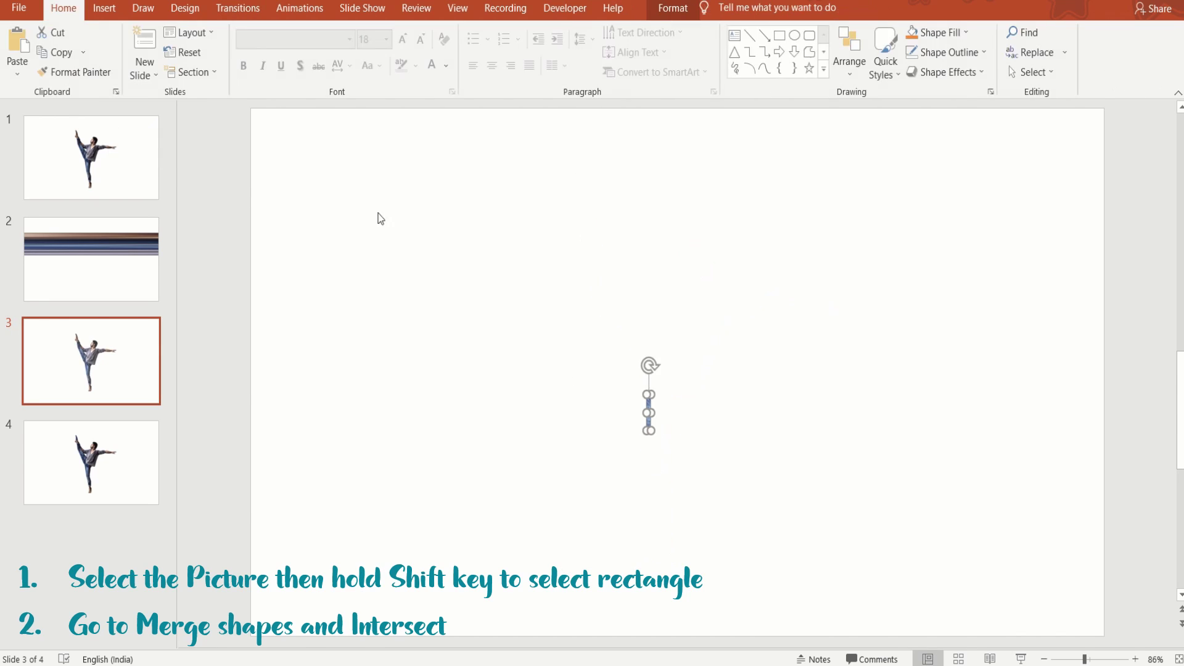
- Stretch the lower-leg bar across the slide and place it on slide 2 under the first bar
mouse_move(649, 409)
mouse_down()
mouse_move(1067, 394)
mouse_move(1101, 406)
mouse_up()
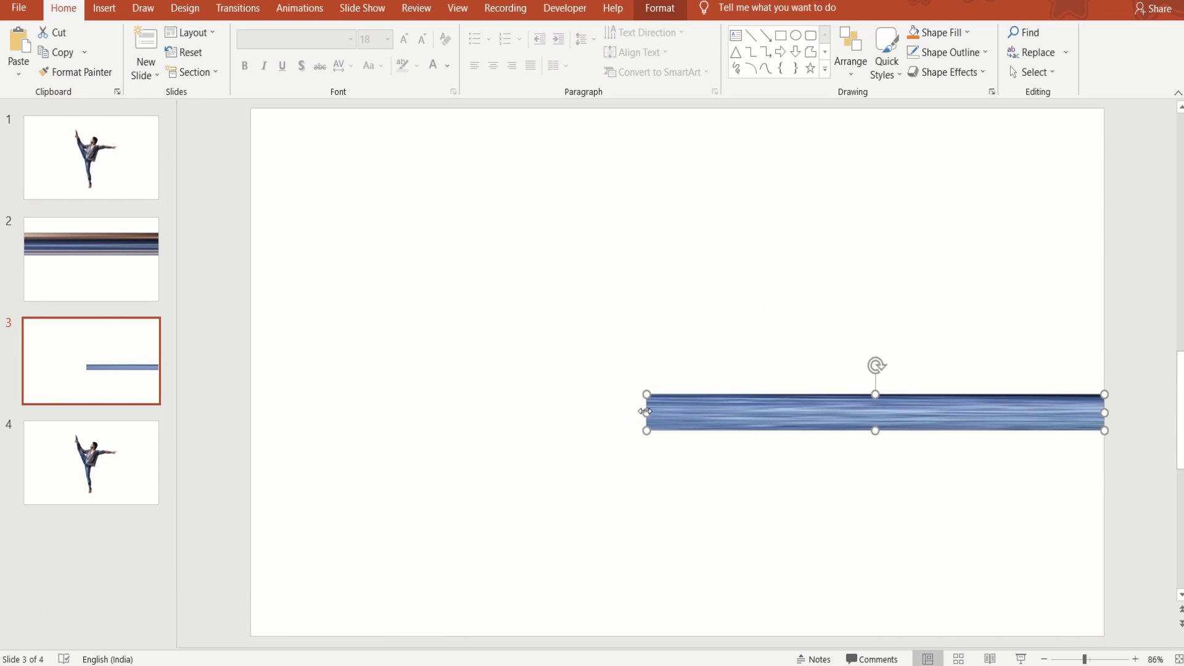
drag(647, 412, 250, 412)
right_click(403, 426)
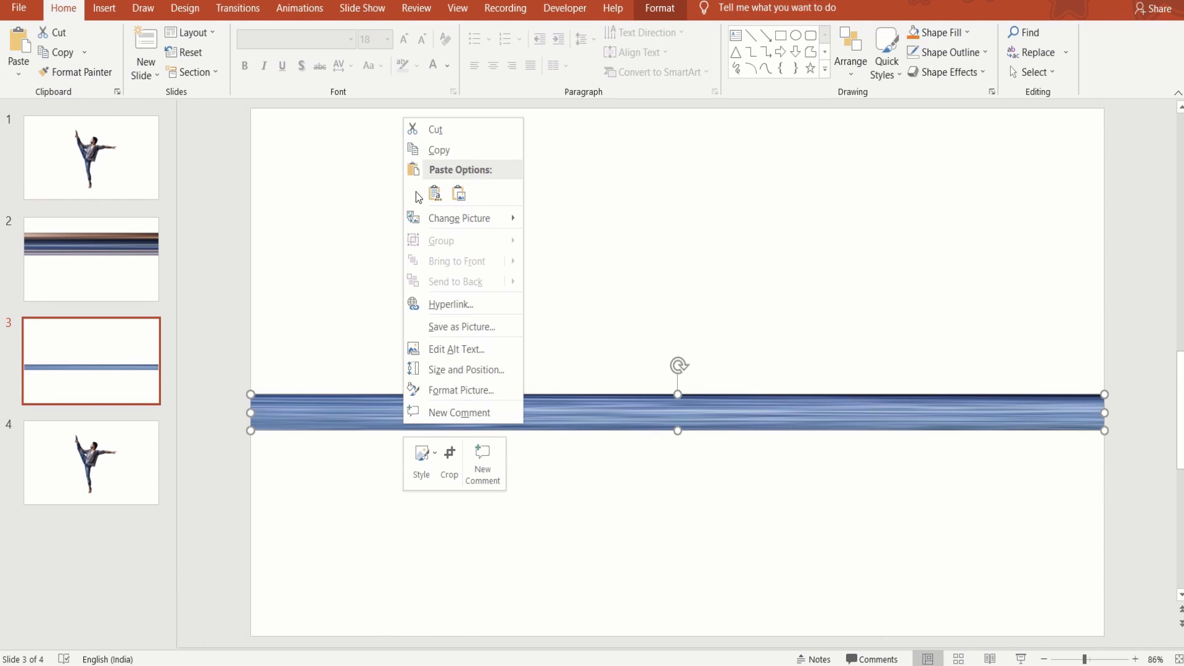
click(431, 131)
click(113, 259)
right_click(460, 474)
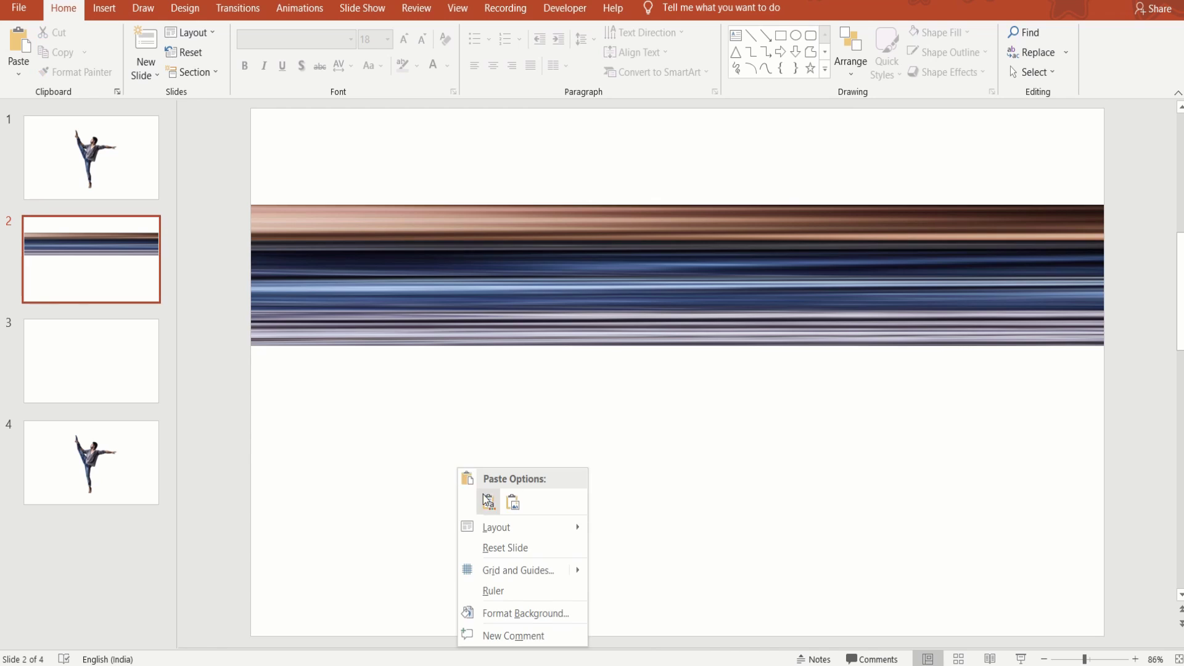
click(488, 501)
drag(607, 410, 606, 358)
- Delete the emptied working slide 3
click(126, 369)
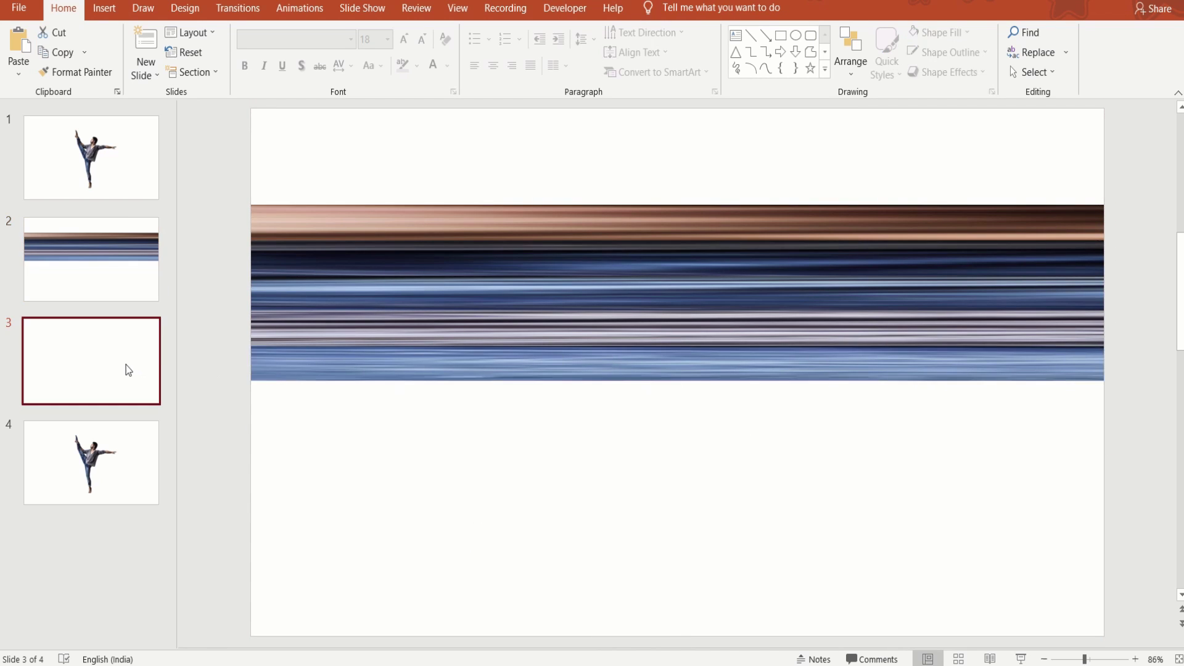
right_click(125, 369)
click(165, 209)
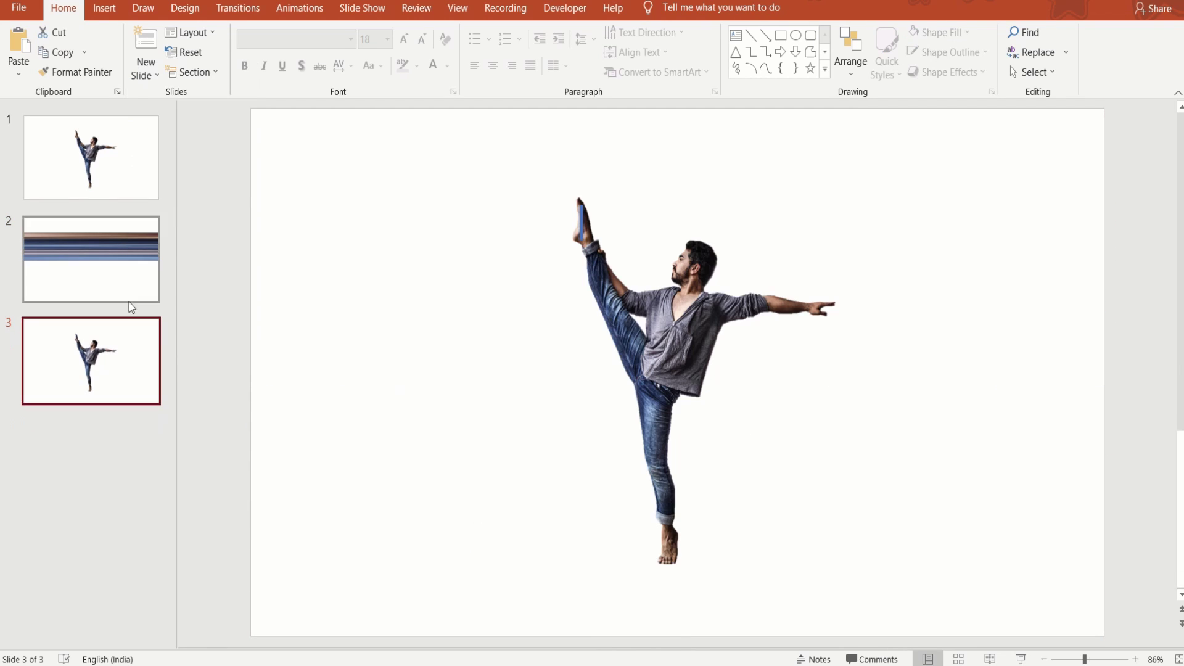
- Duplicate the dancer slide twice, move the rectangle onto the lower leg, and intersect it with the picture
right_click(128, 349)
click(132, 469)
right_click(95, 459)
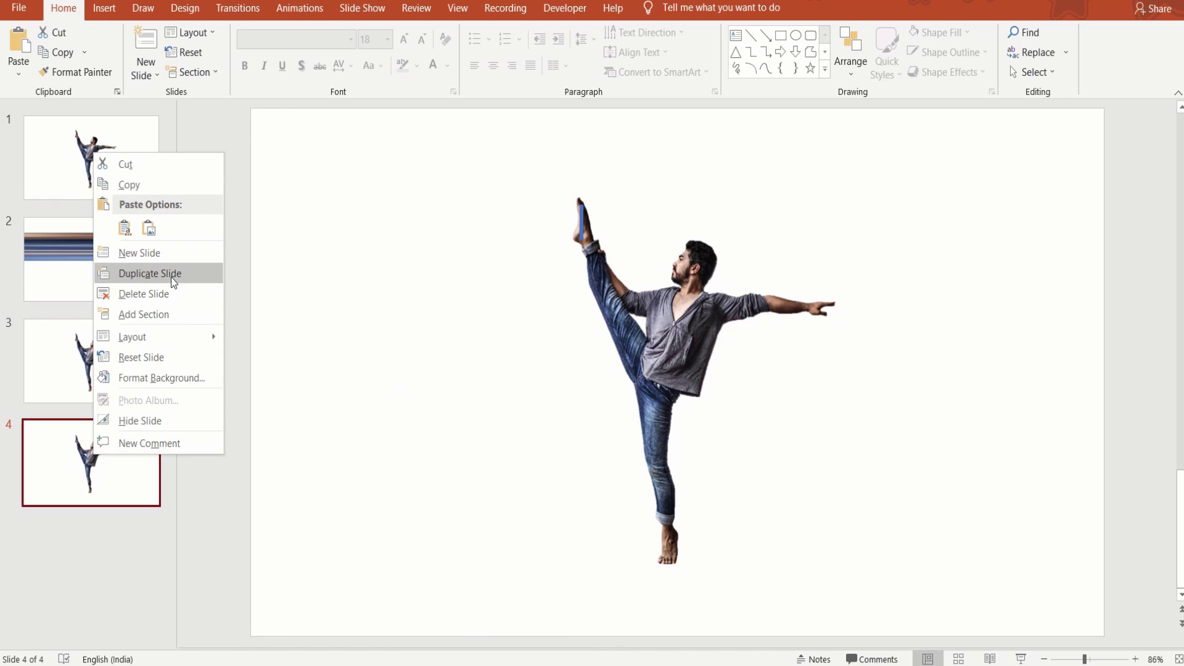
click(171, 276)
click(98, 386)
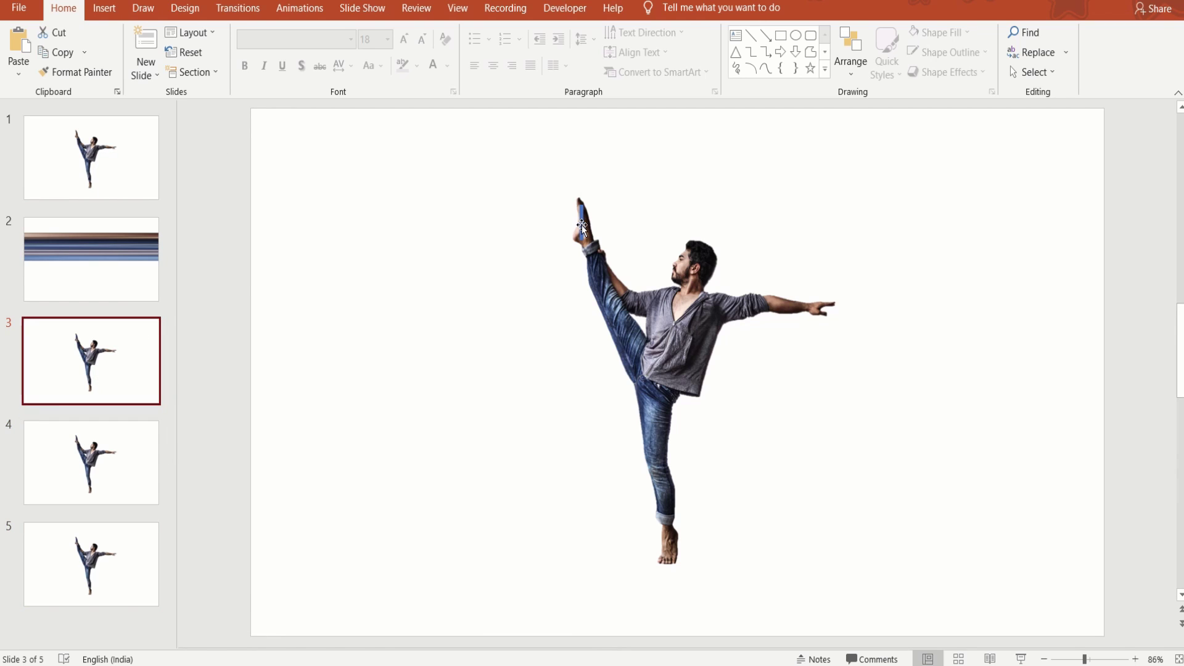
drag(582, 224, 658, 502)
click(690, 339)
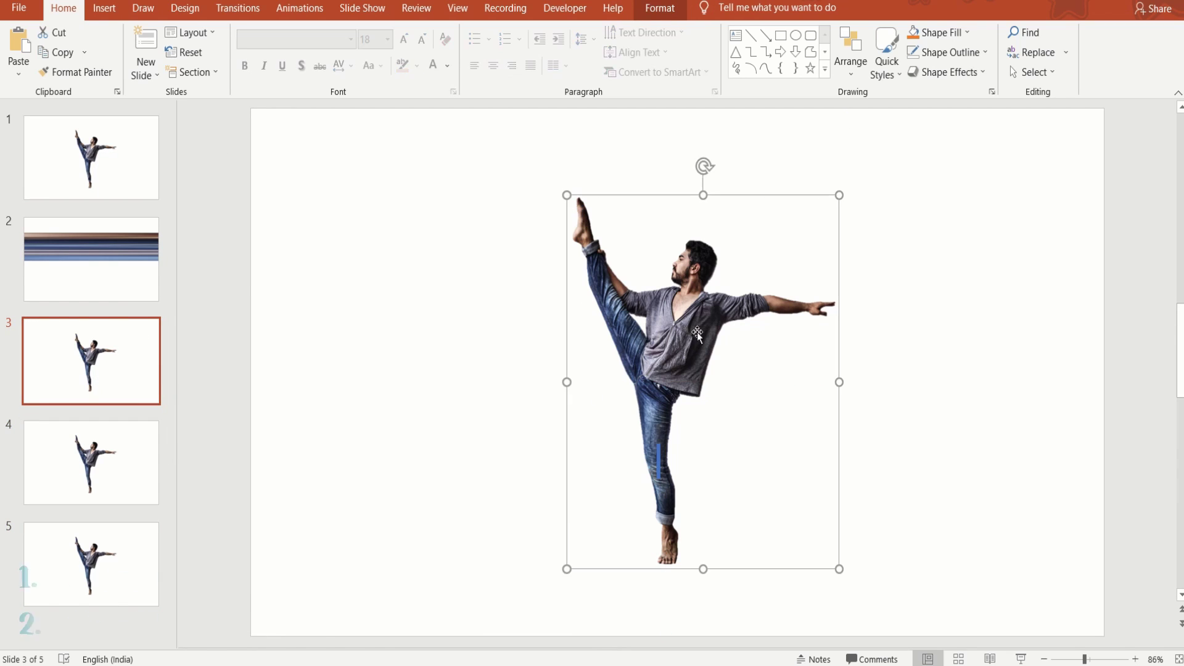
shift+click(660, 456)
click(663, 8)
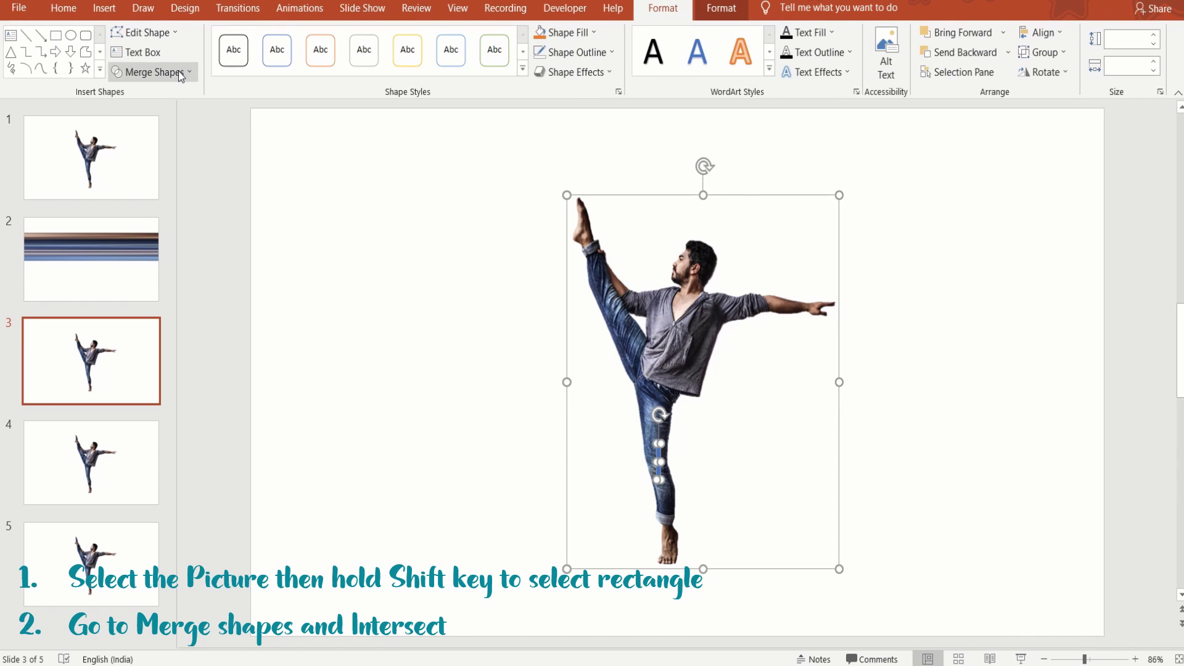
click(178, 71)
click(159, 139)
- Stretch the dark denim bar to full width and place it on slide 2 under the other bars
drag(659, 462, 1104, 469)
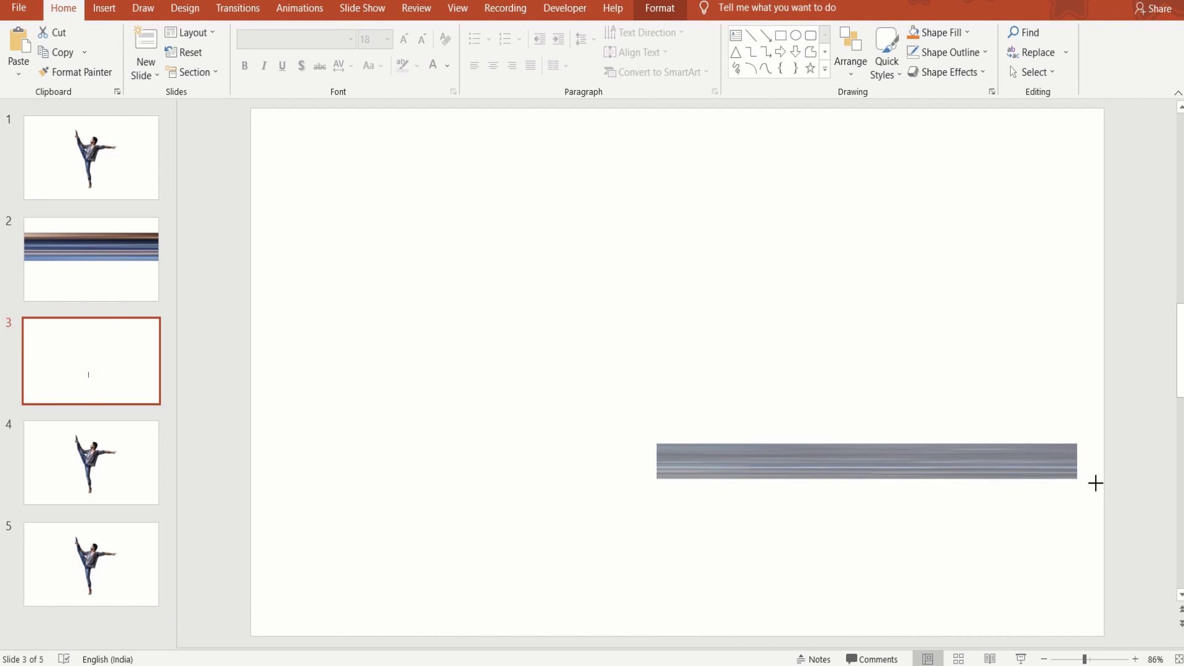
drag(656, 463, 250, 461)
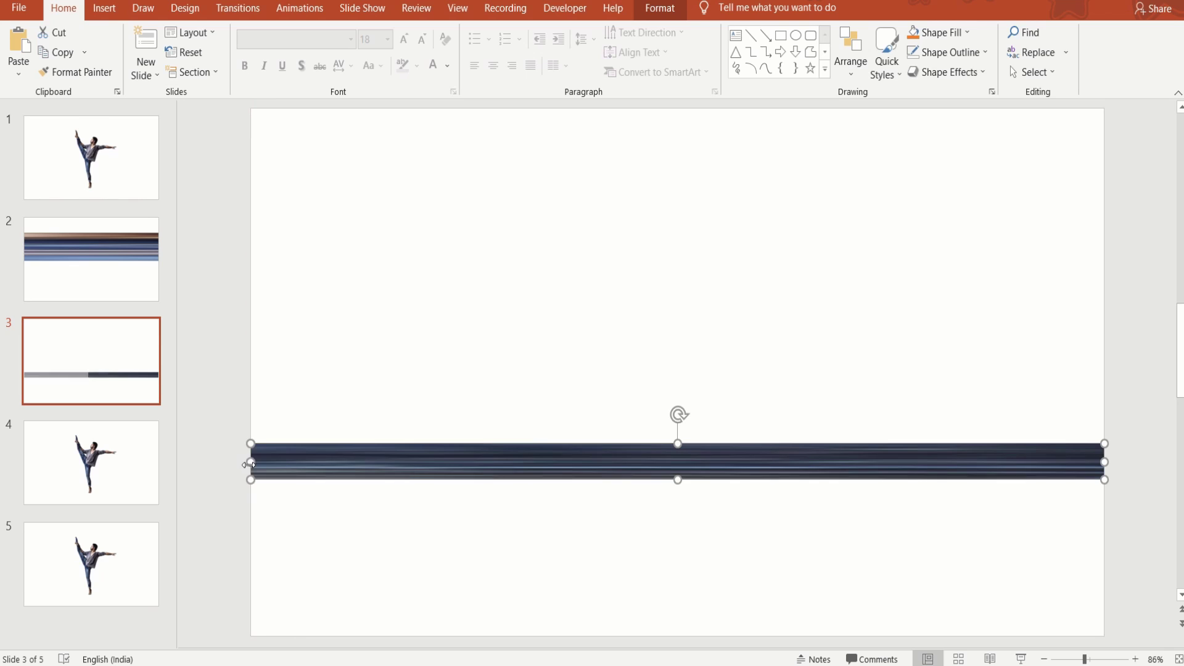
right_click(408, 474)
click(487, 181)
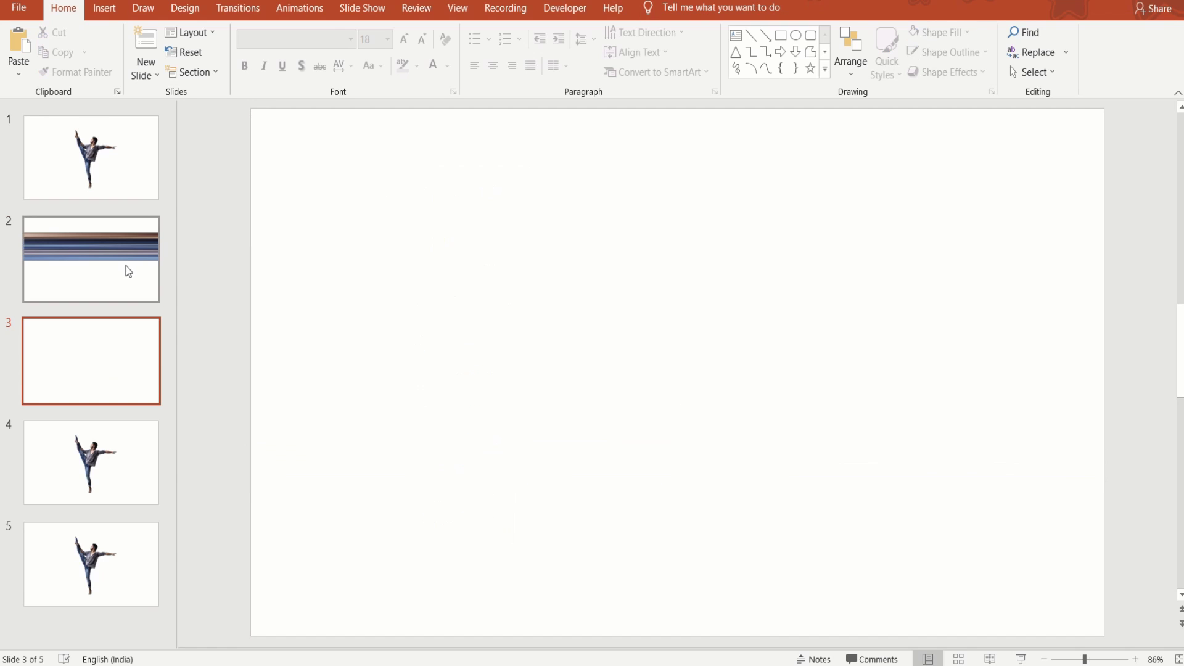
click(126, 265)
right_click(590, 508)
click(620, 364)
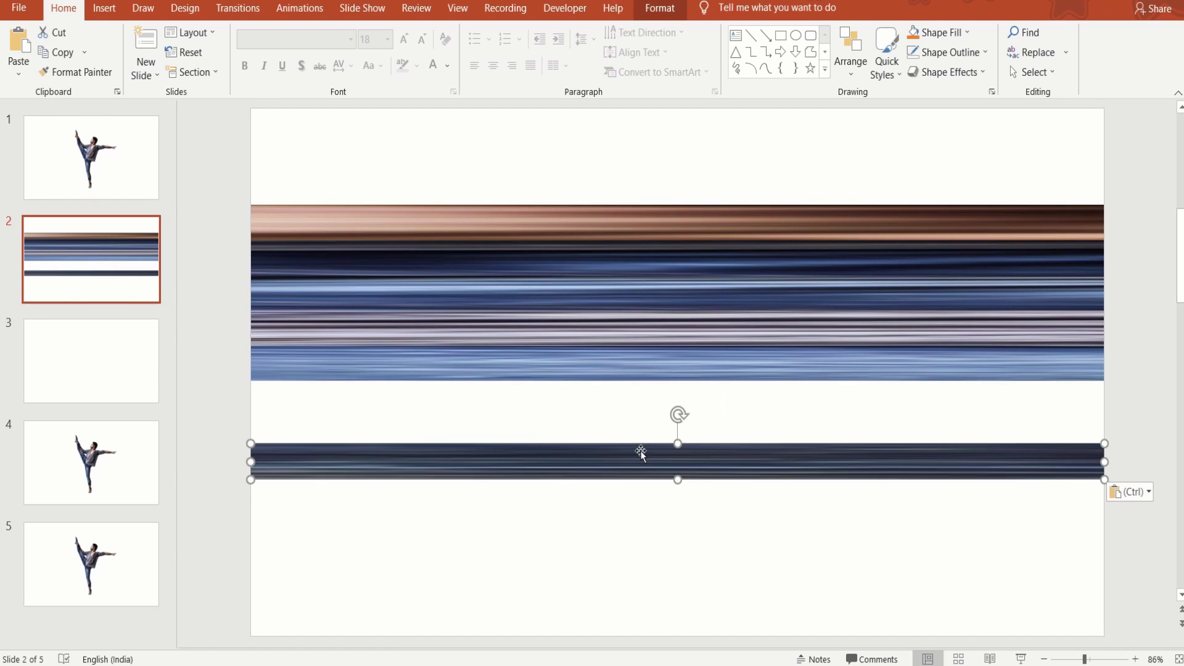
drag(640, 453, 647, 401)
- Delete the emptied slide 3, keeping the spare dancer slide
click(122, 387)
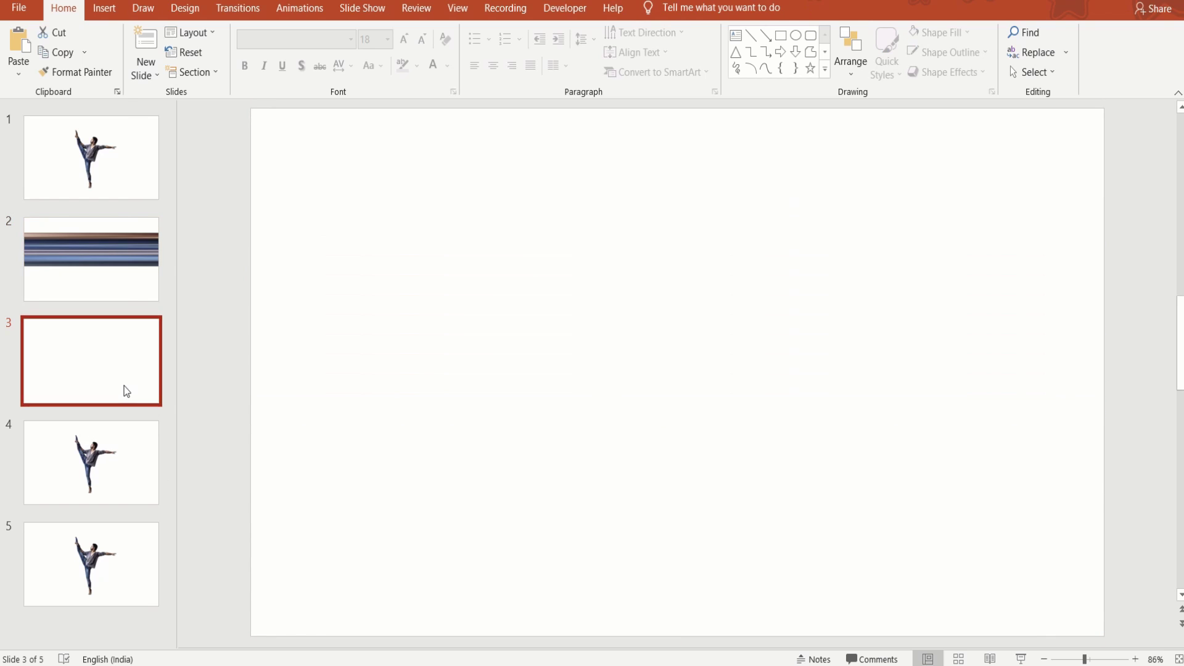
right_click(124, 386)
click(168, 226)
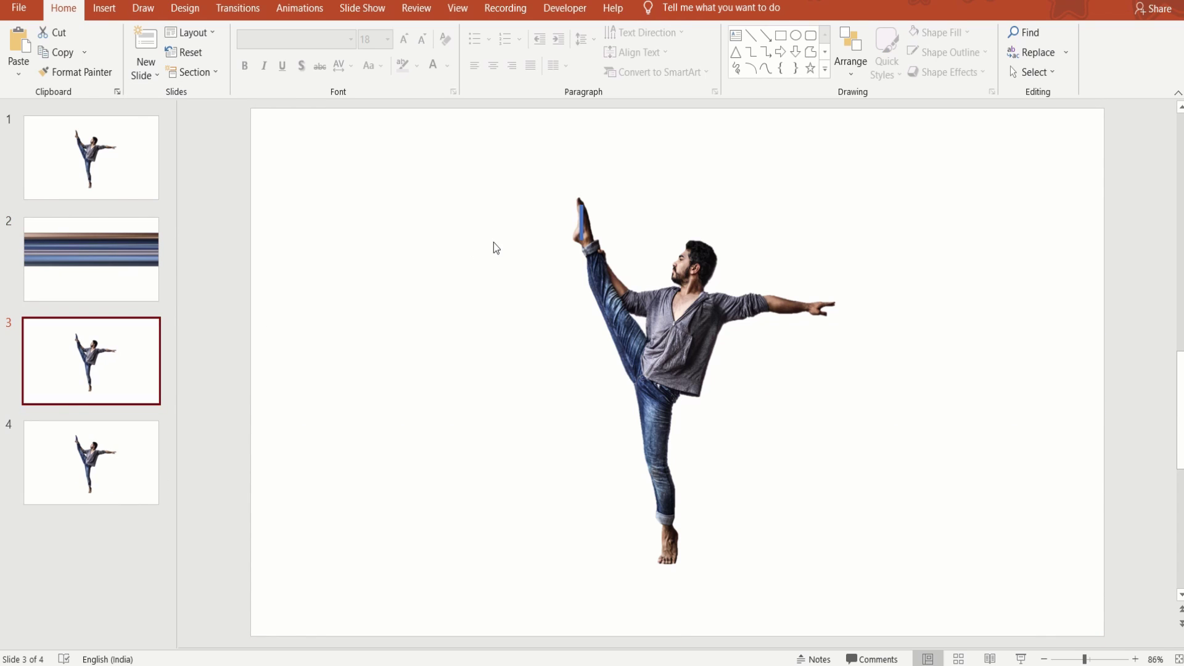
- Intersect the dancer picture with the foot rectangle and stretch the brown strip to full slide width
click(582, 222)
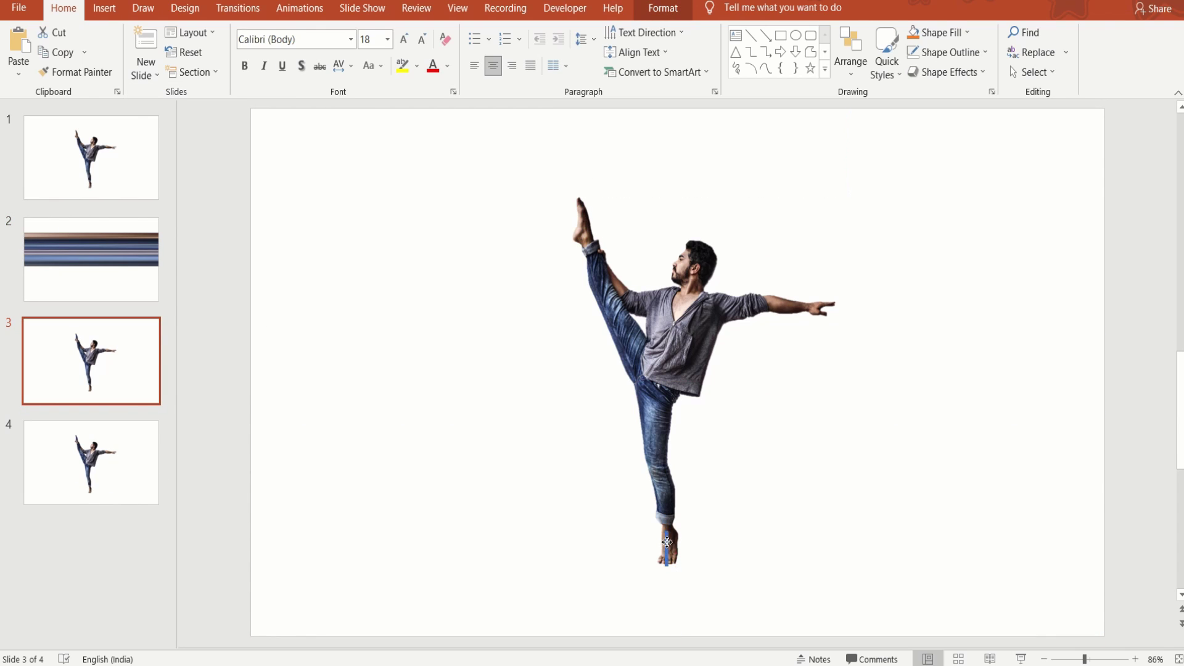
click(668, 548)
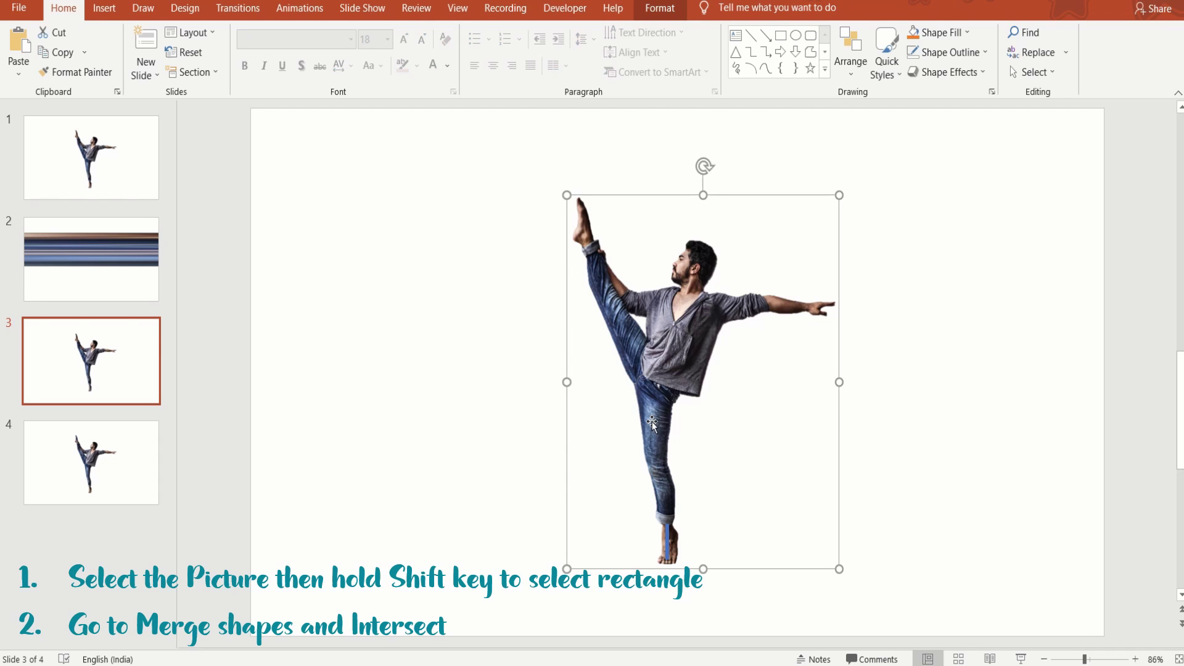
shift+click(669, 549)
click(663, 8)
click(153, 72)
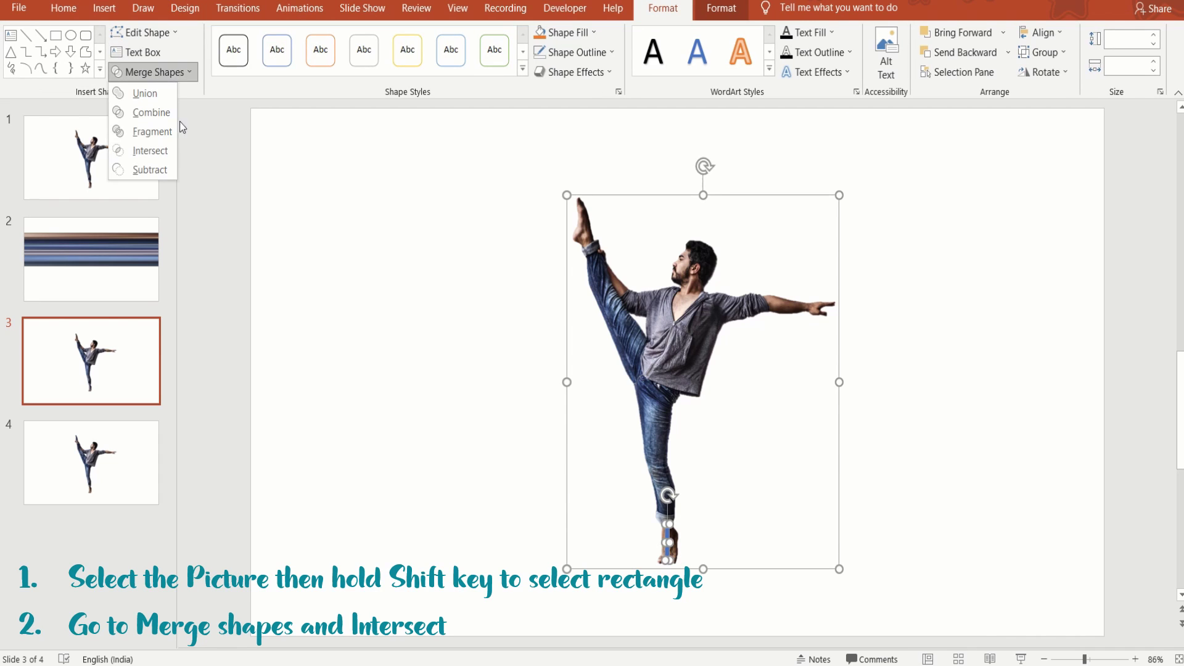
click(165, 150)
drag(660, 542, 251, 542)
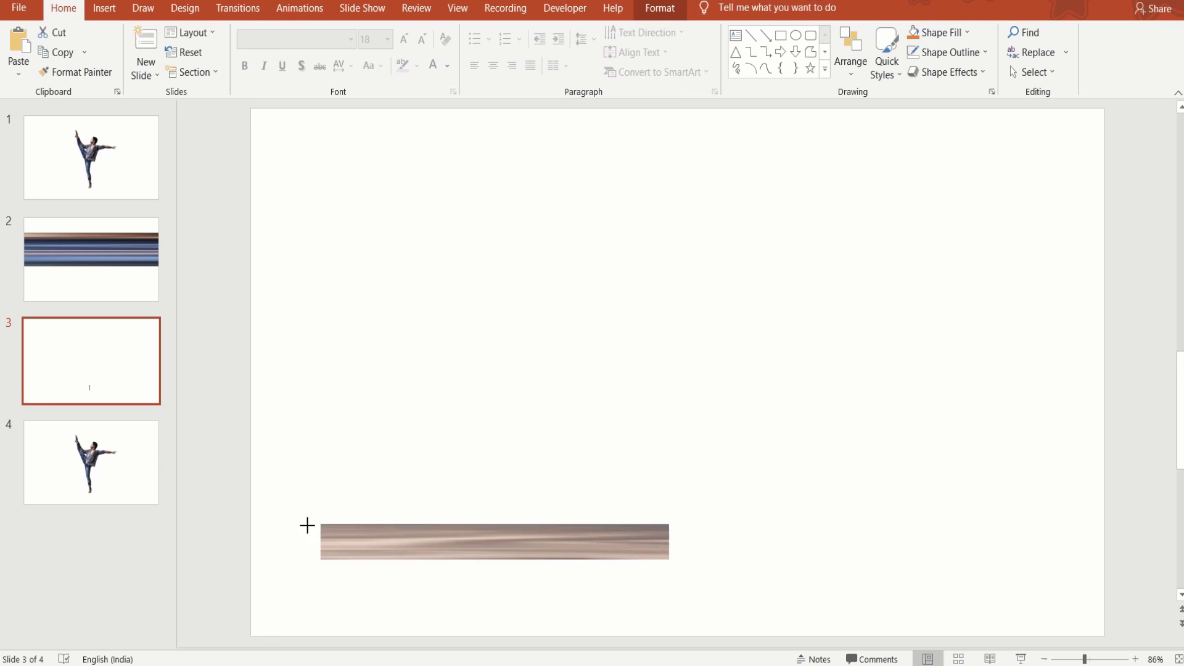
drag(670, 543, 1104, 534)
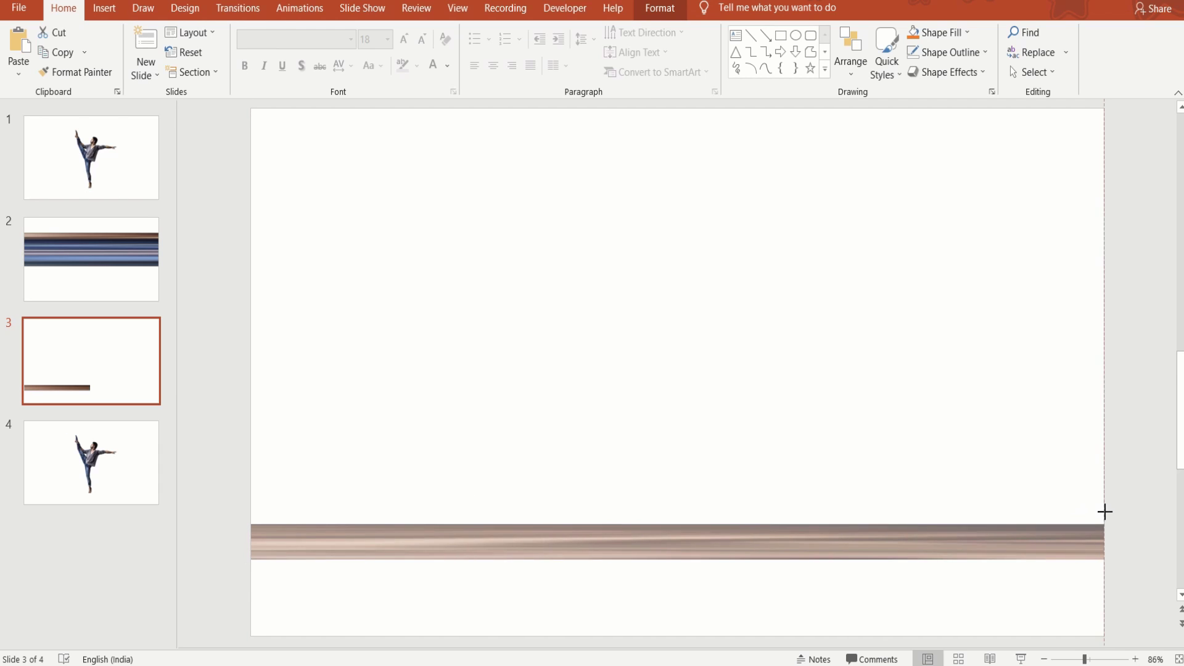
- Cut the brown strip from slide 3 and paste it onto slide 2
right_click(849, 544)
click(888, 258)
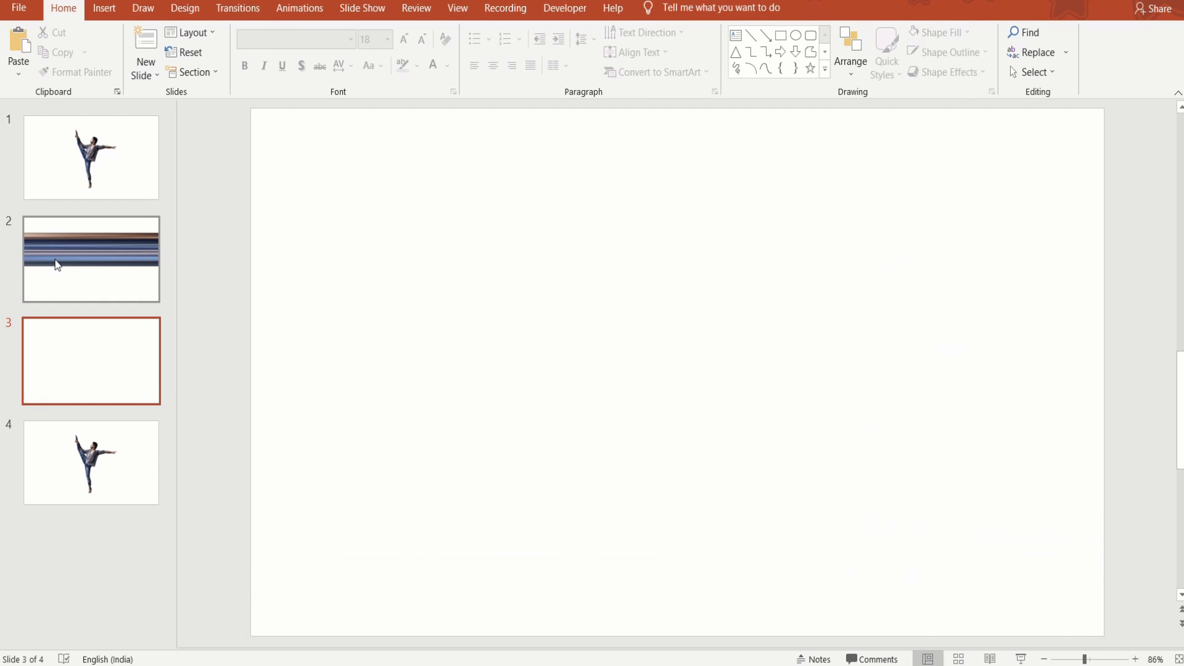
click(84, 284)
right_click(468, 491)
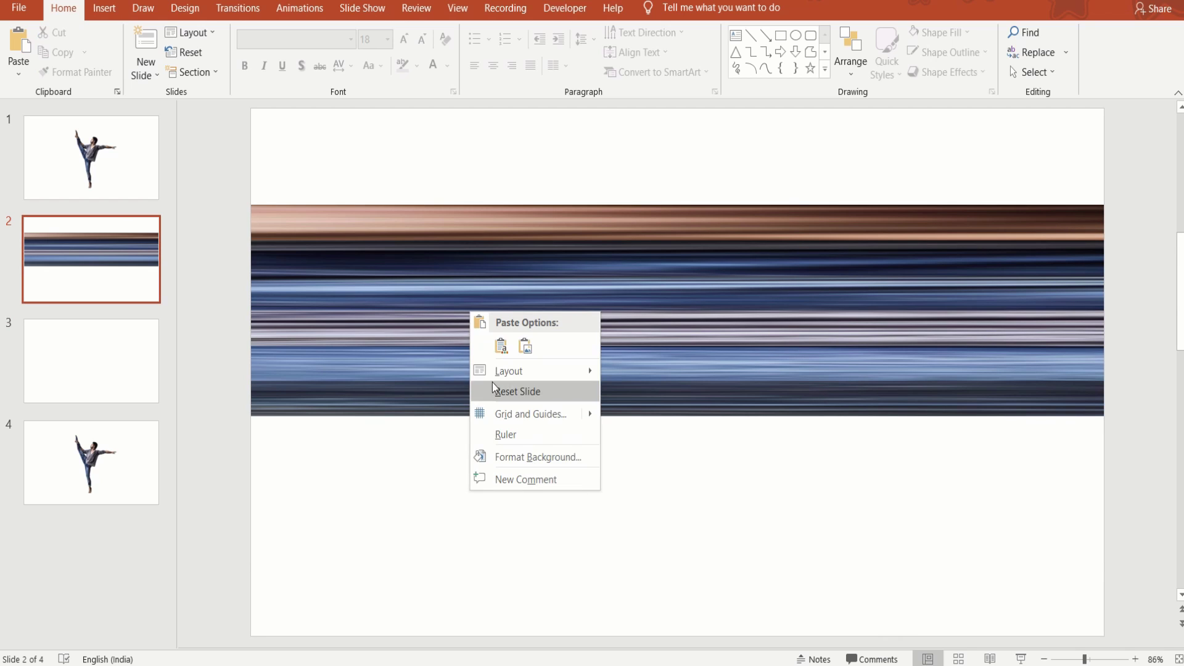
click(497, 349)
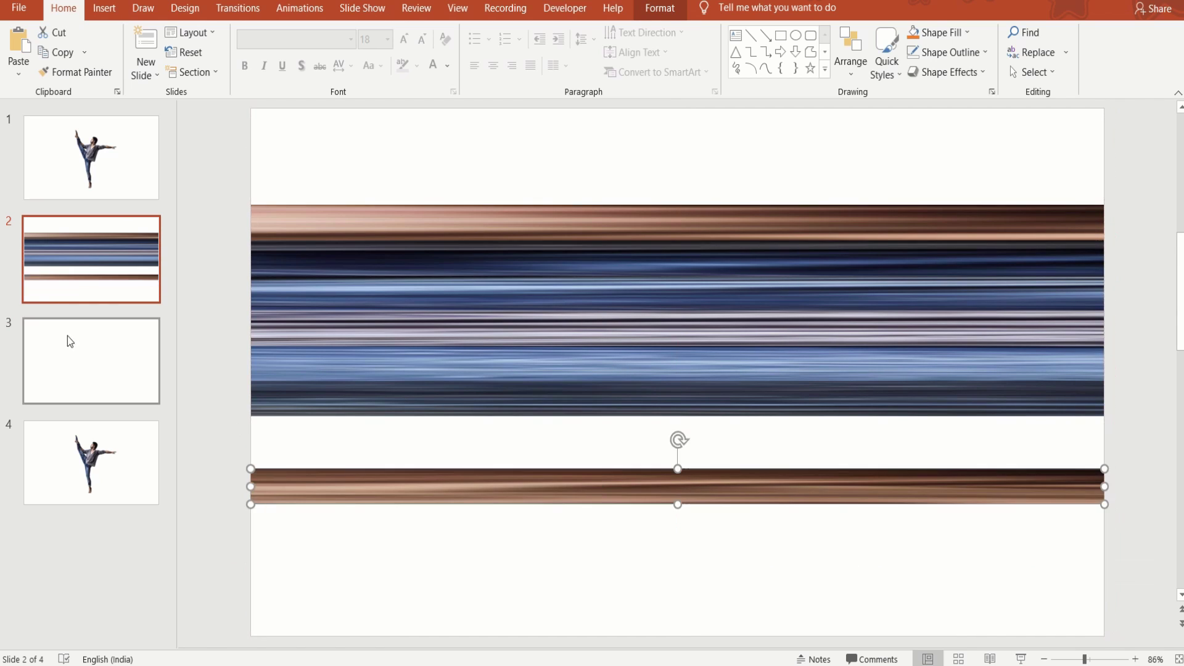
right_click(87, 359)
- Delete the empty slide 3, then intersect the dancer picture with the rectangle moved to her ankle
click(131, 499)
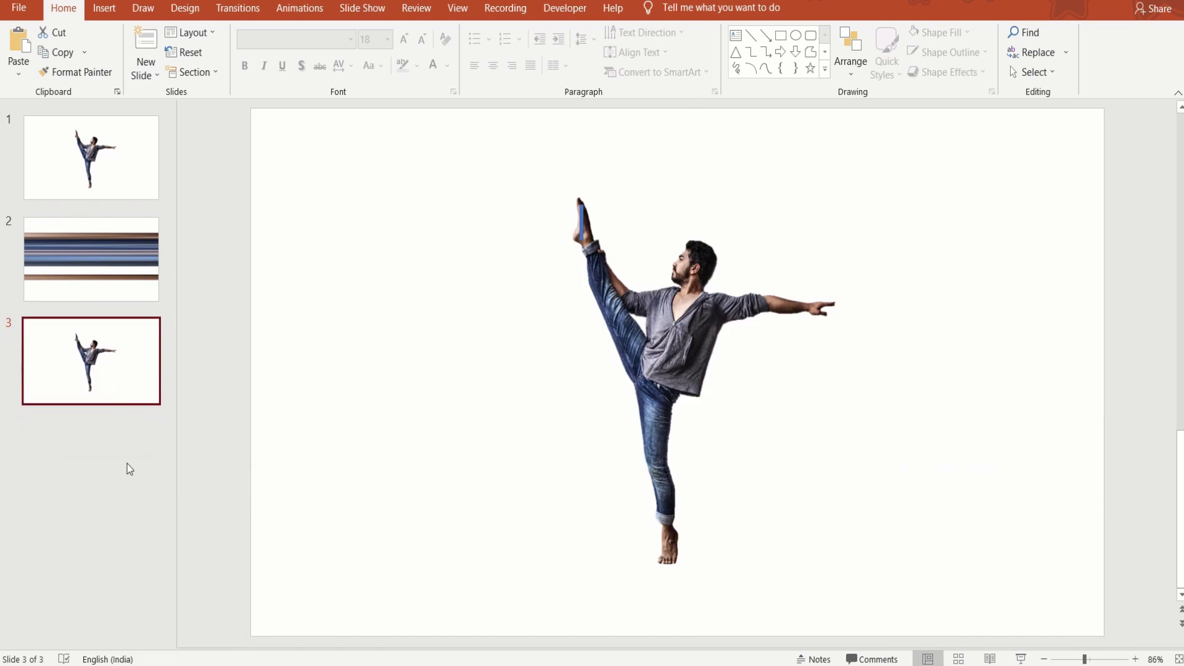
drag(582, 222, 634, 519)
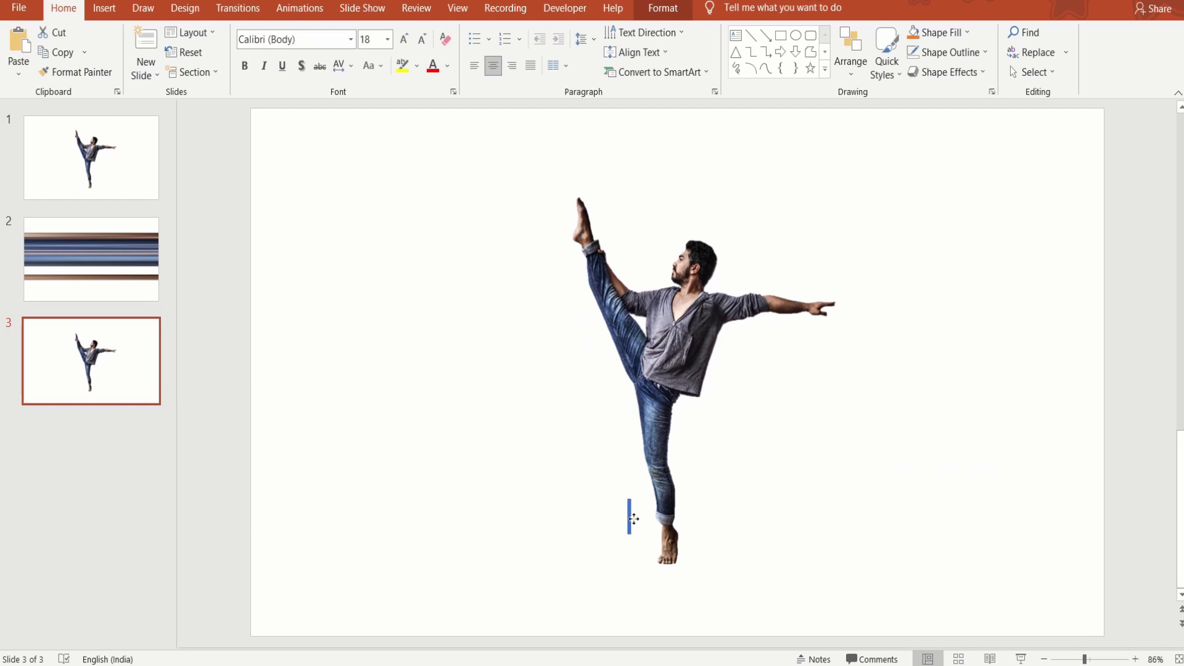
shift+click(656, 392)
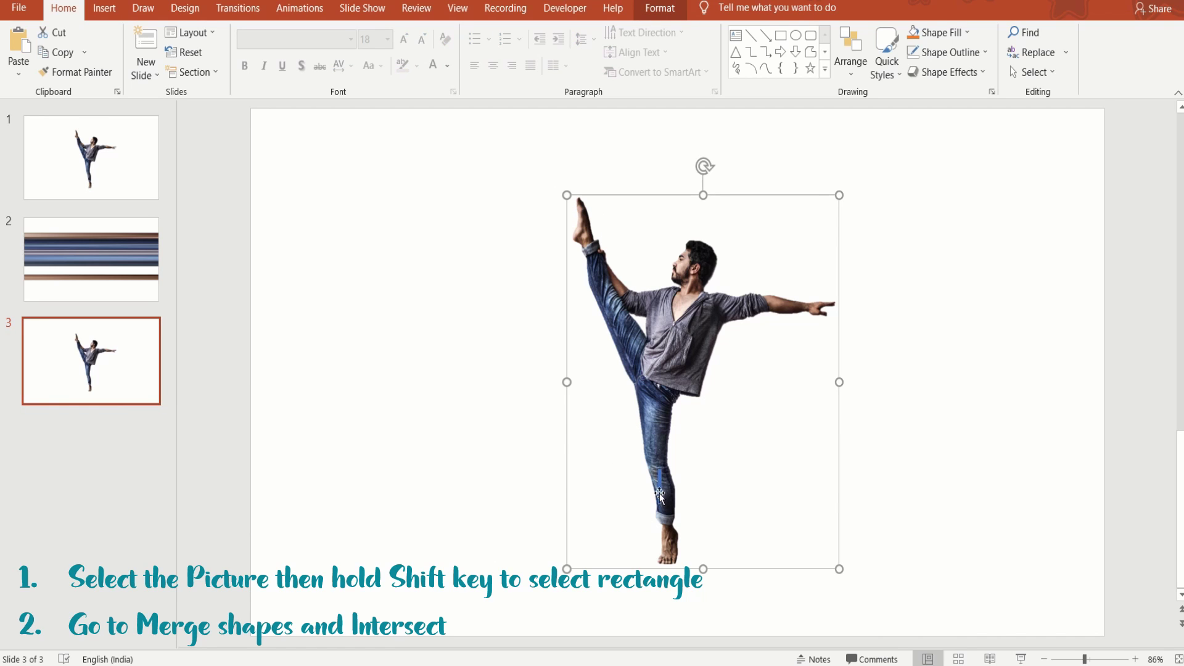
click(658, 11)
click(152, 79)
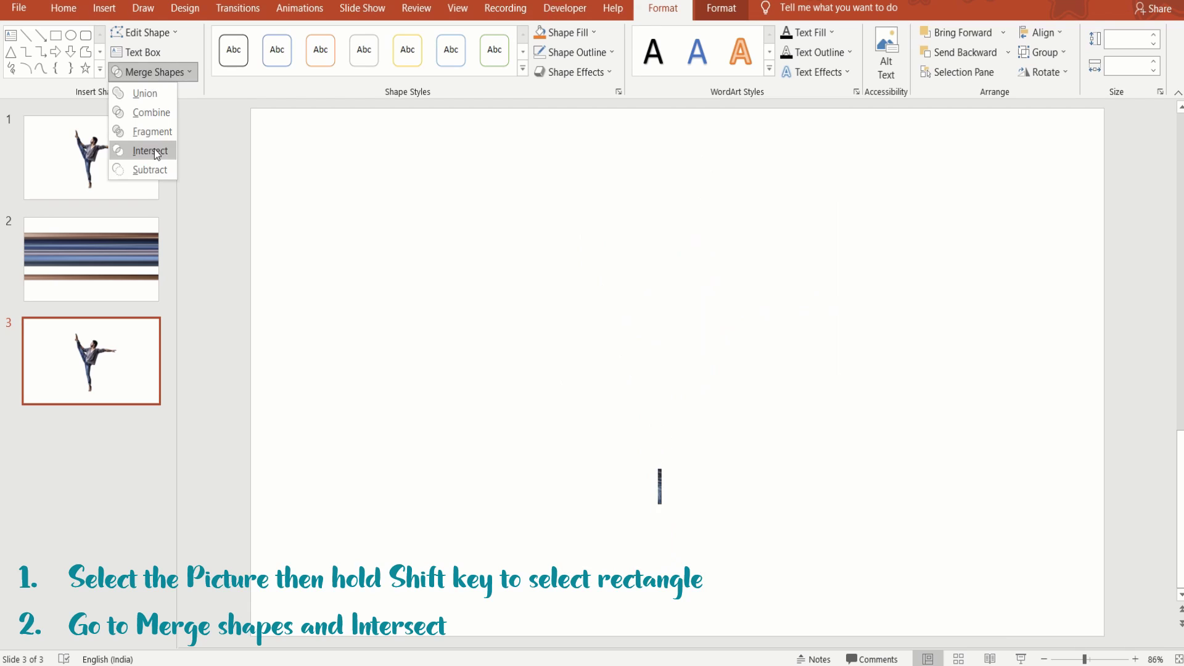
click(154, 149)
- Stretch the blue ankle strip across the full slide width and cut it
mouse_move(663, 486)
mouse_down()
mouse_move(1114, 531)
mouse_move(1105, 534)
mouse_up()
drag(655, 487, 252, 487)
right_click(370, 490)
click(401, 197)
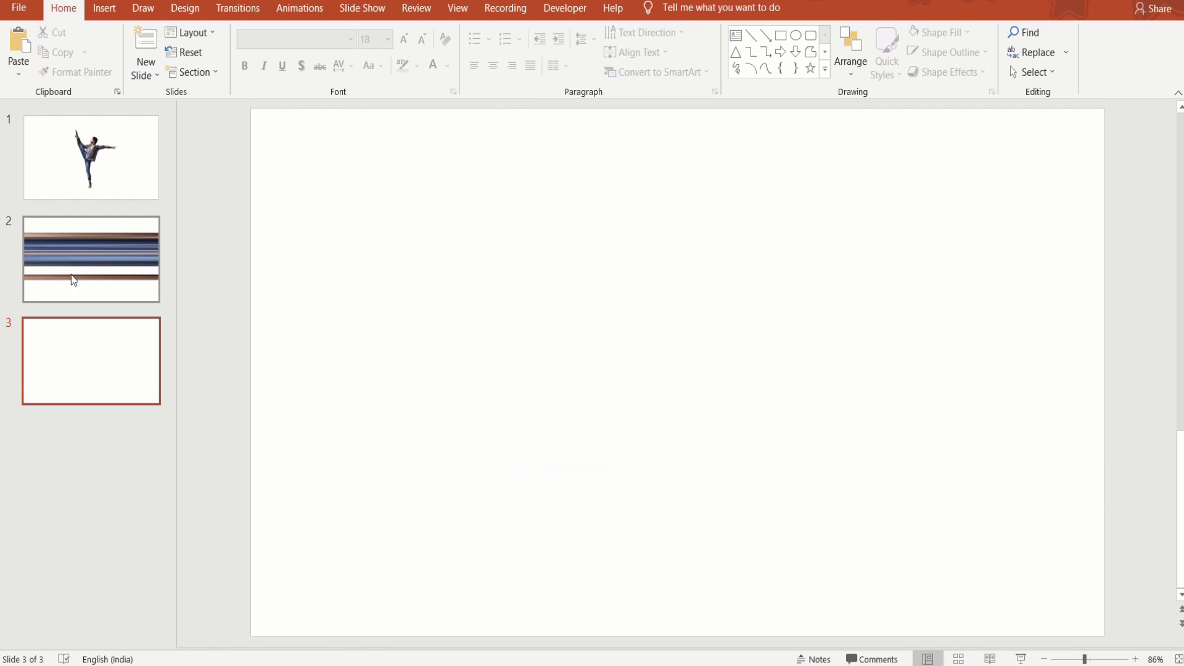
- Paste the blue strip onto slide 2 and place it just above the brown bar
click(90, 259)
right_click(595, 373)
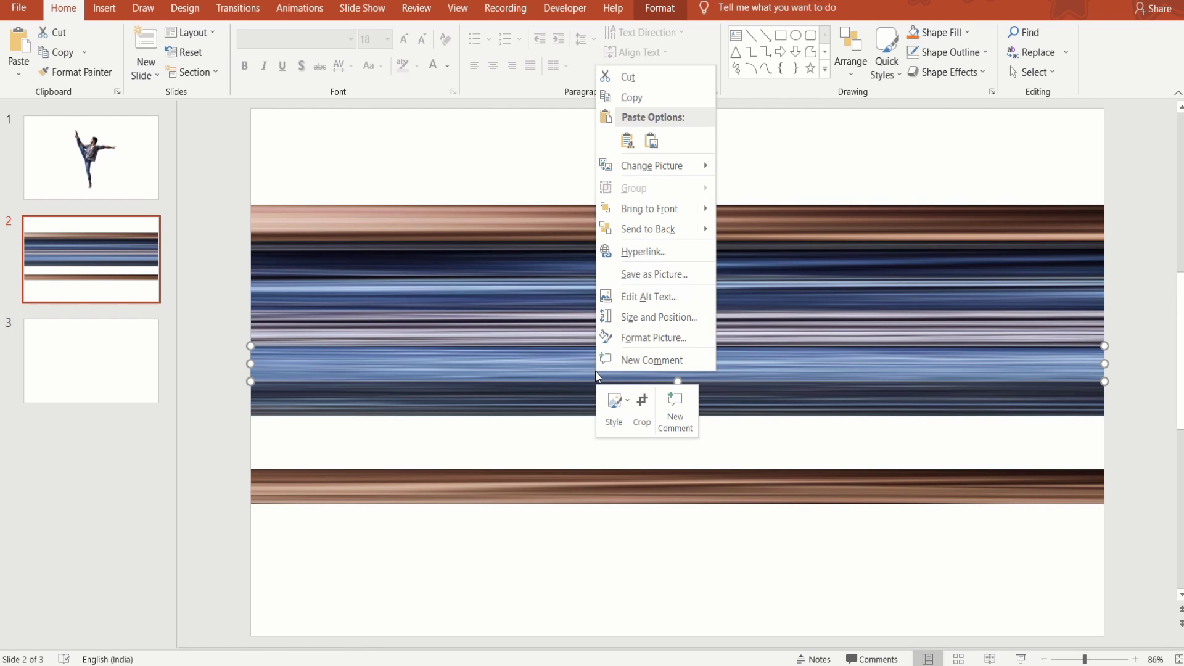
click(553, 174)
right_click(633, 552)
click(663, 406)
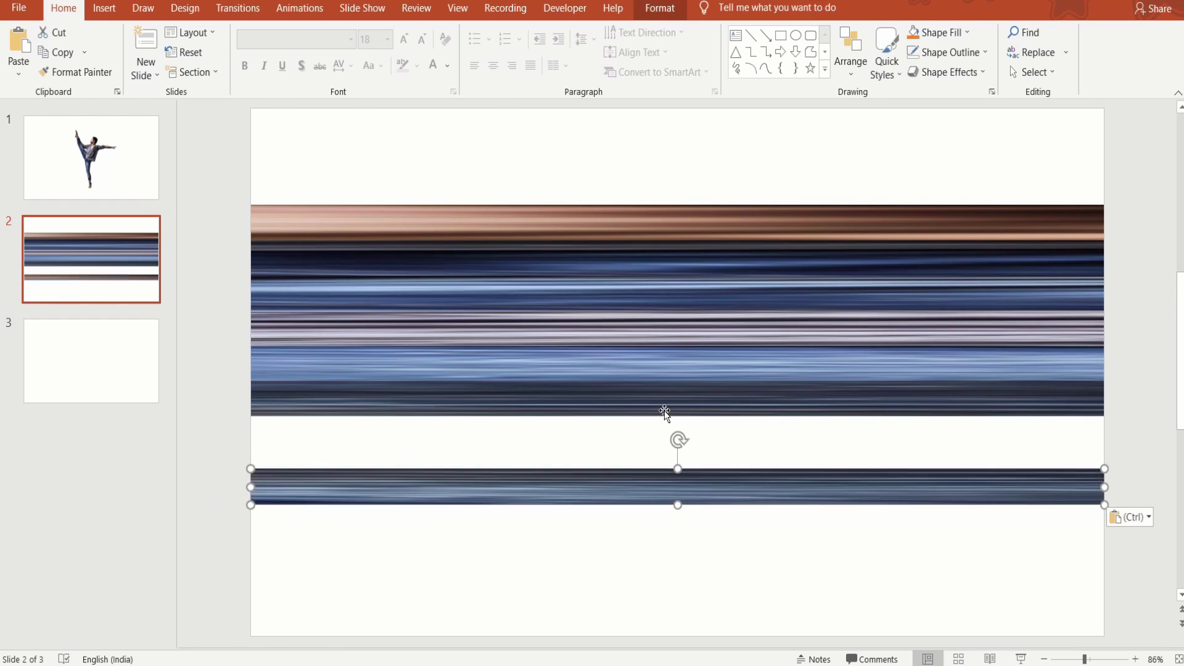
mouse_move(706, 484)
mouse_down()
mouse_move(709, 435)
mouse_move(771, 444)
mouse_up()
- Resize and shift the blue and neighbouring strips so no white gaps remain between them
click(757, 484)
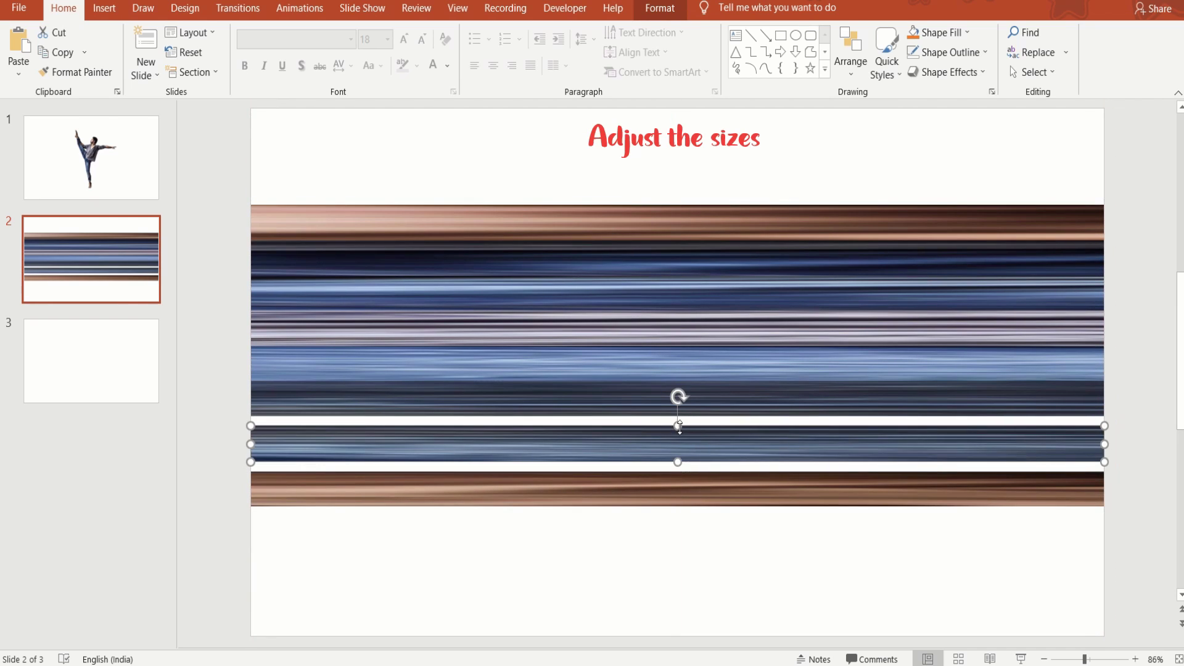
drag(678, 425, 678, 410)
drag(679, 462, 679, 515)
drag(739, 442, 746, 463)
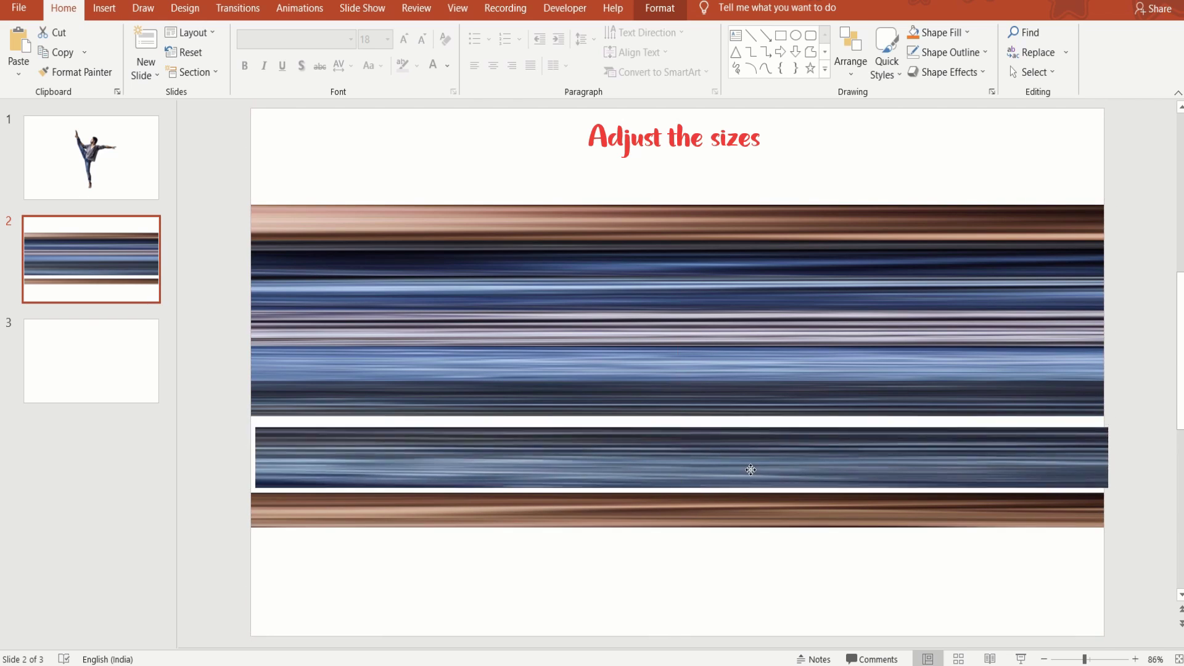
click(754, 412)
drag(679, 416, 681, 432)
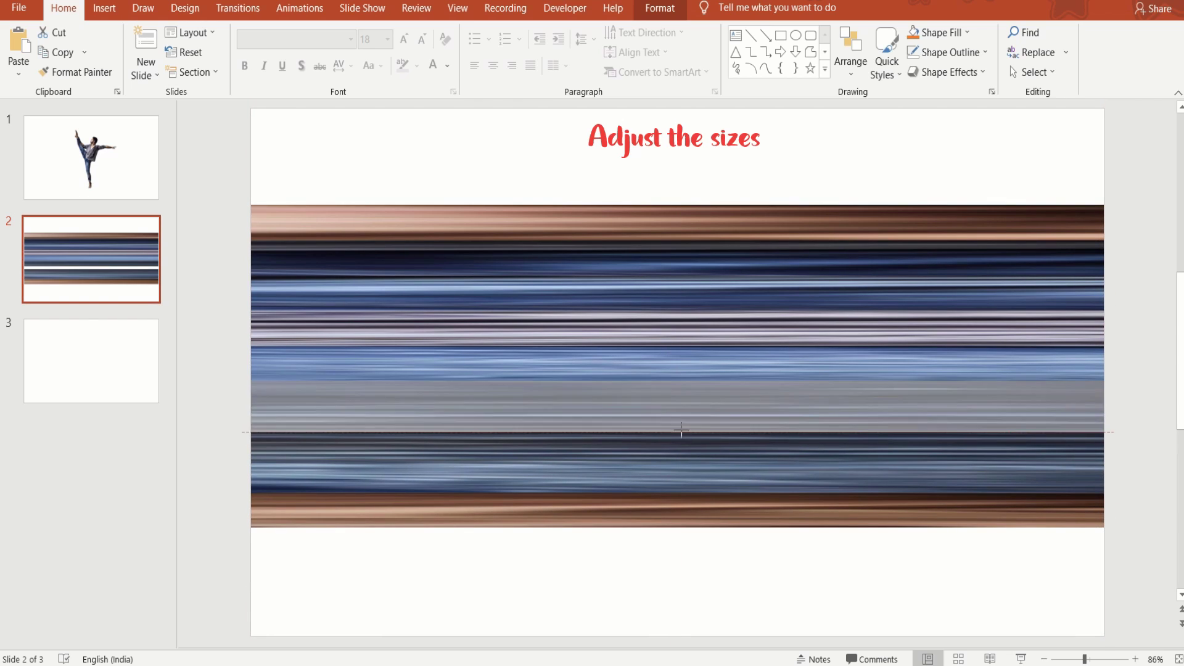
drag(708, 386, 752, 364)
- Extend the bottom brown strip downward and the top brown strip up over the title
click(745, 521)
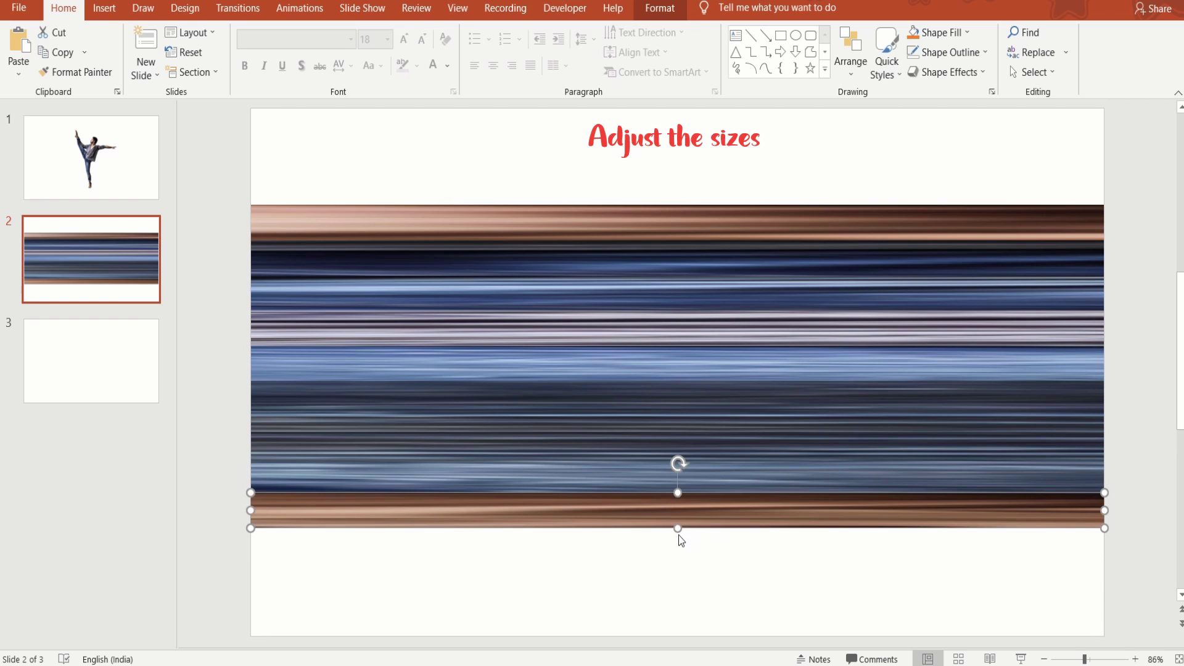
drag(678, 528, 679, 590)
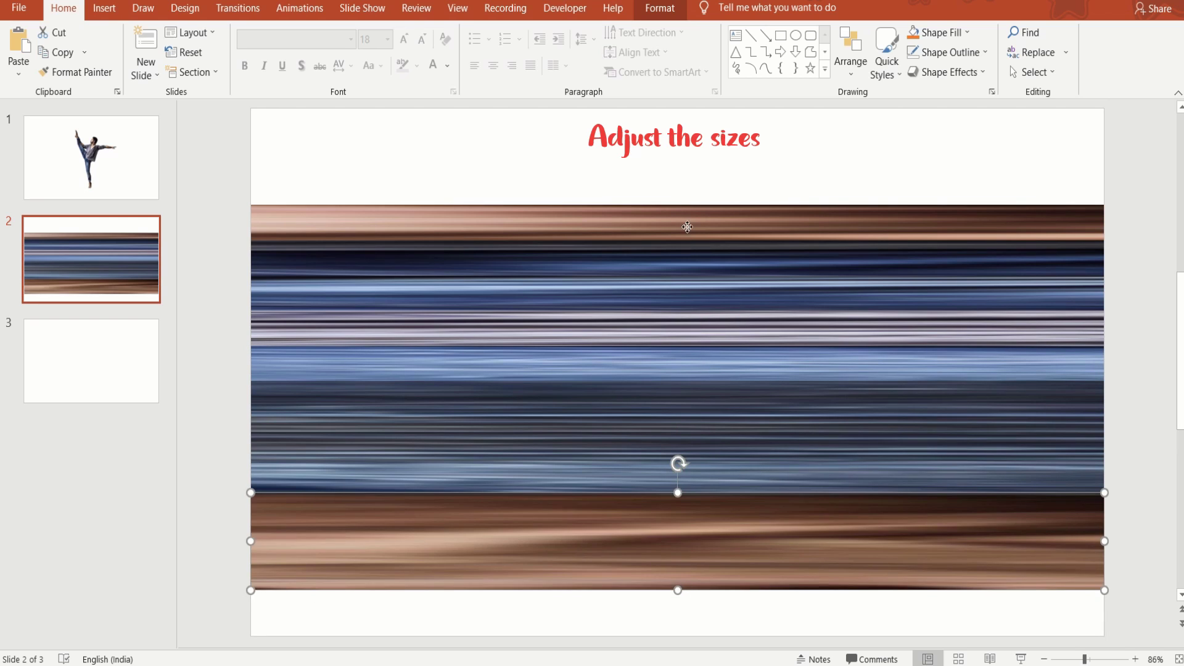
click(687, 227)
drag(678, 206, 673, 140)
- Move the brown strips to the slide's top and bottom and shift the blue strips down
click(203, 275)
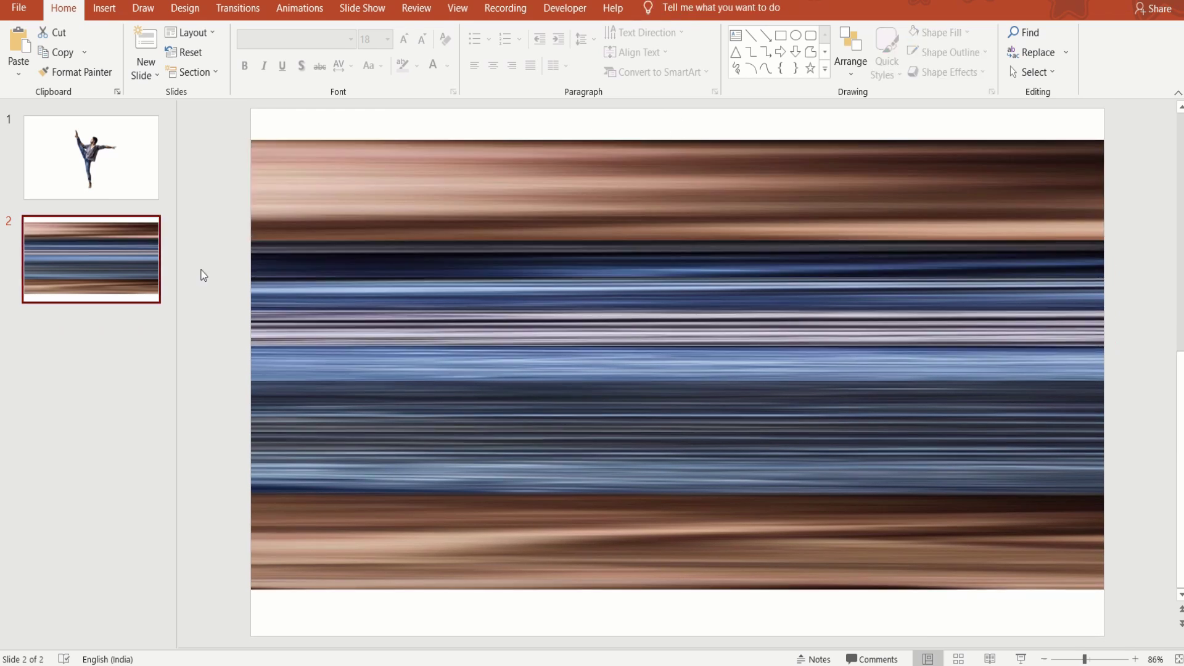
drag(439, 177, 439, 145)
mouse_move(438, 528)
mouse_down()
mouse_move(454, 590)
mouse_move(450, 573)
mouse_up()
drag(515, 455, 516, 504)
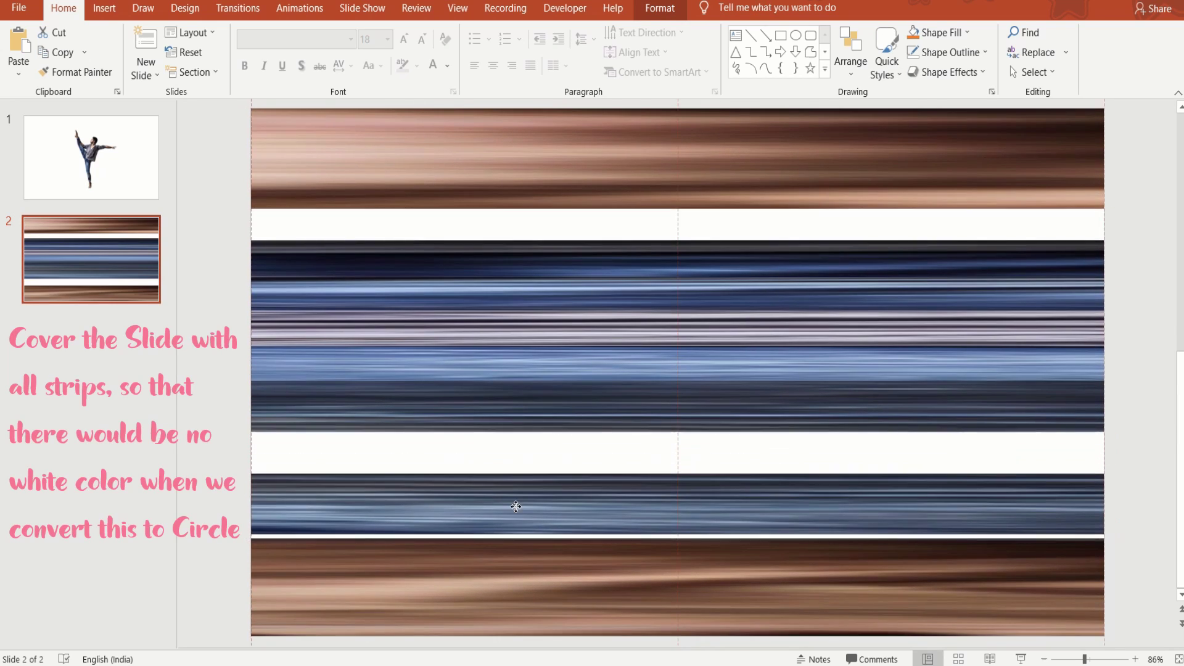
click(651, 566)
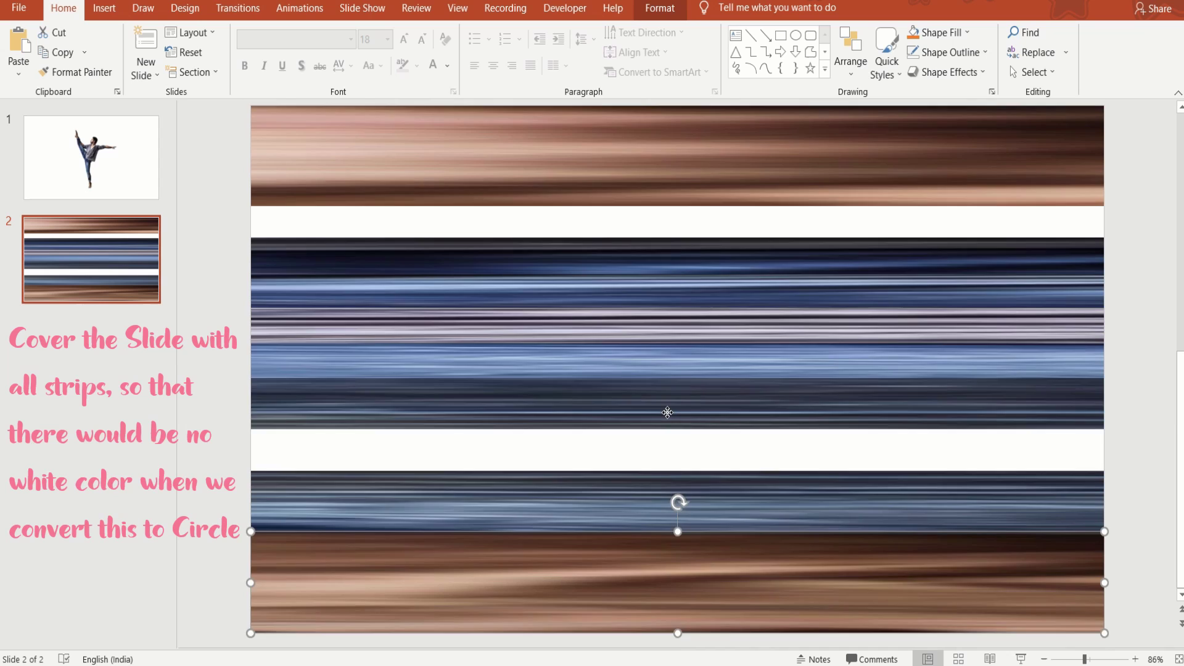
drag(667, 410, 667, 461)
mouse_move(615, 348)
mouse_down()
mouse_move(672, 387)
mouse_move(679, 370)
mouse_up()
- Move the grey strip up and stretch the dark blue strip to close the last gaps
double_click(610, 323)
drag(668, 253, 678, 214)
click(691, 169)
click(685, 258)
drag(678, 273, 677, 278)
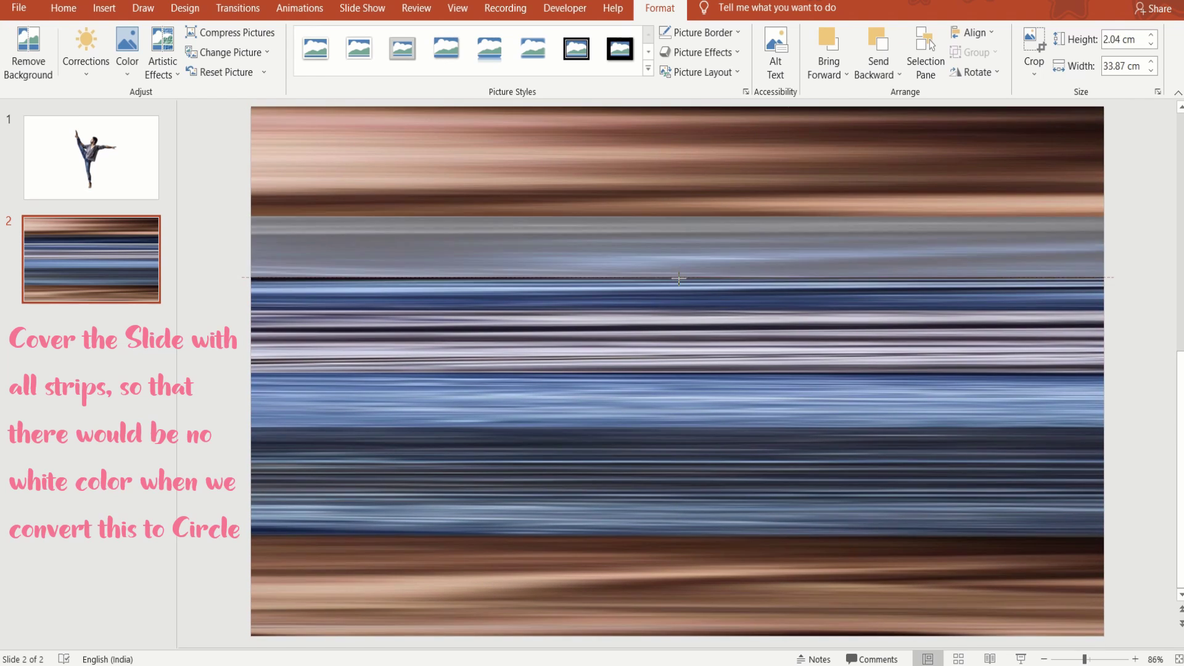
click(221, 391)
- Select all the strips on the slide and group them into one object
click(1065, 659)
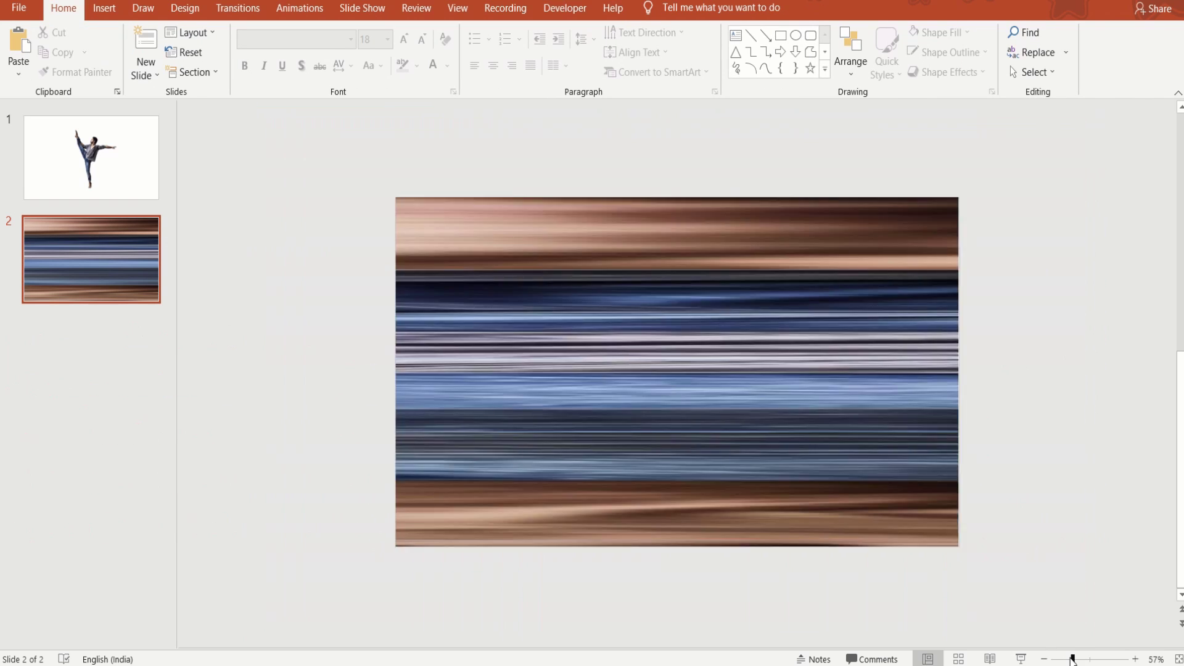
drag(421, 172, 1039, 615)
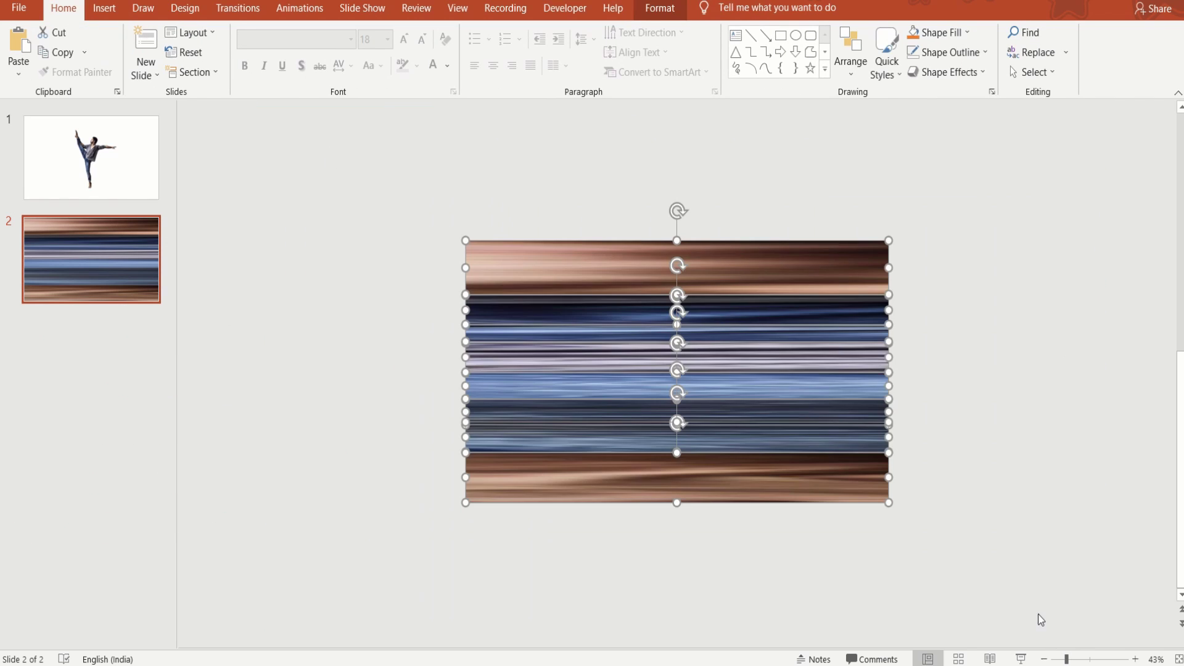
right_click(787, 392)
click(931, 206)
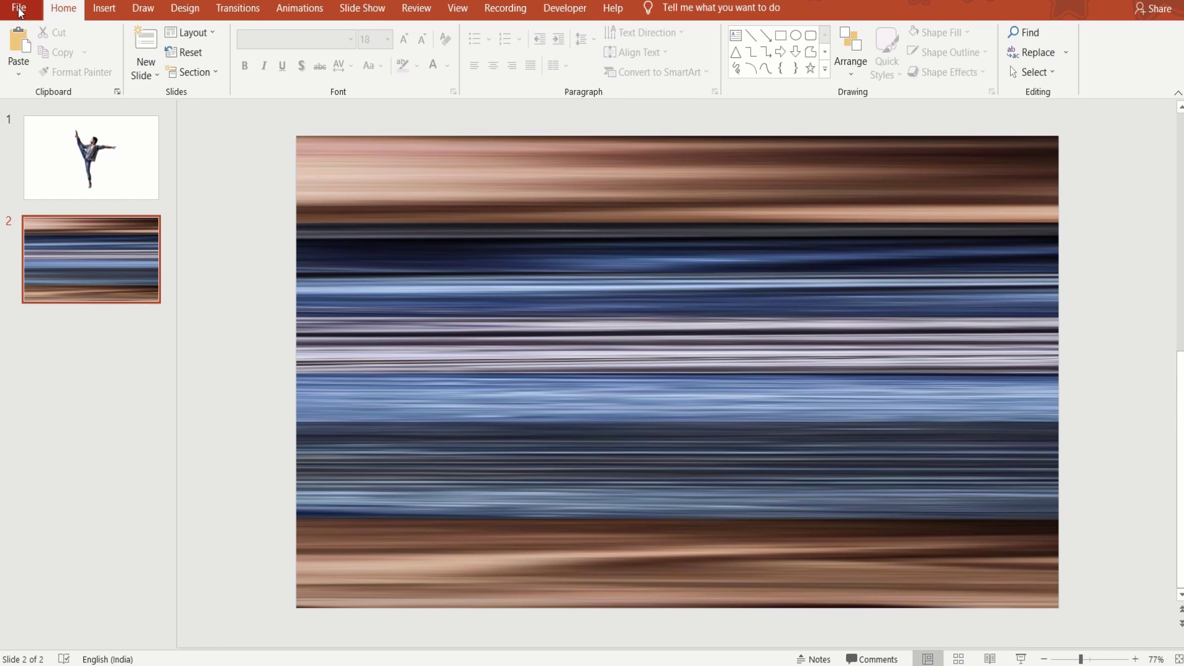
- Export just the current slide as JPEG file 'a' into the Pixel stretch folder
click(19, 10)
click(47, 372)
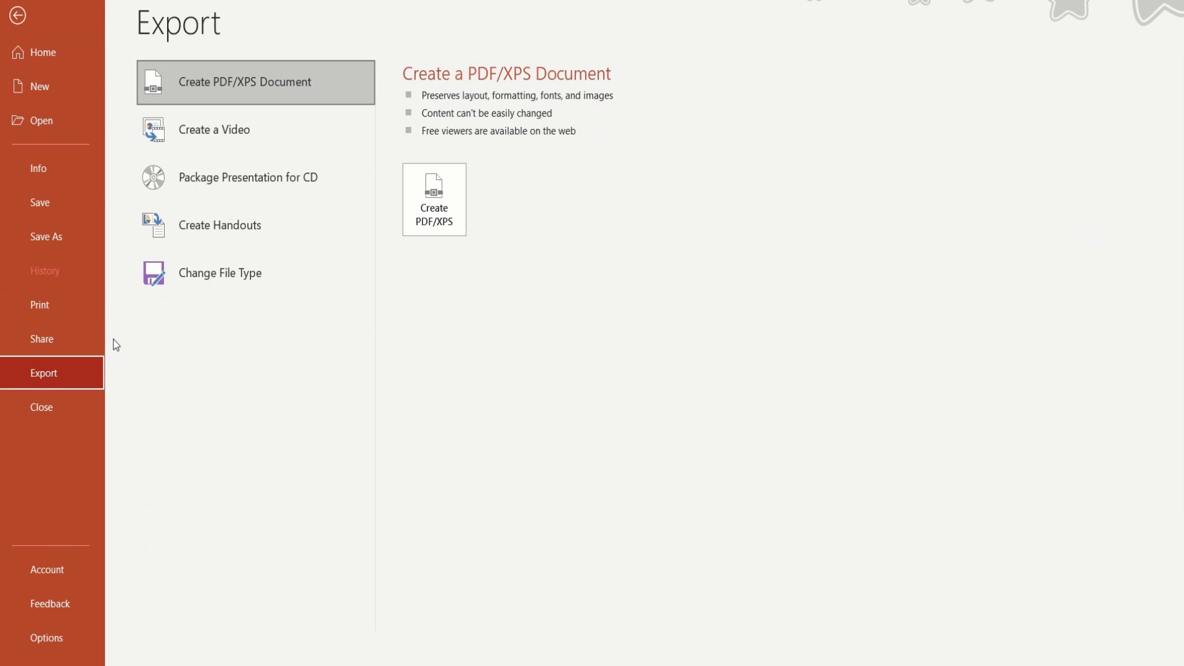
click(242, 279)
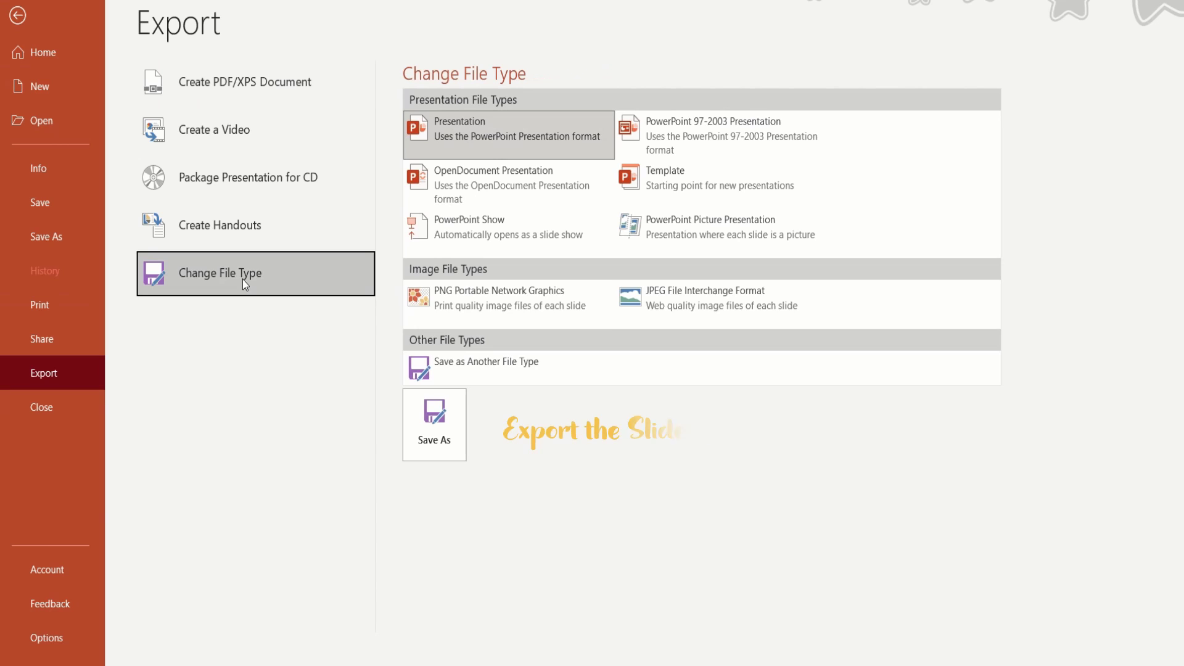
double_click(704, 309)
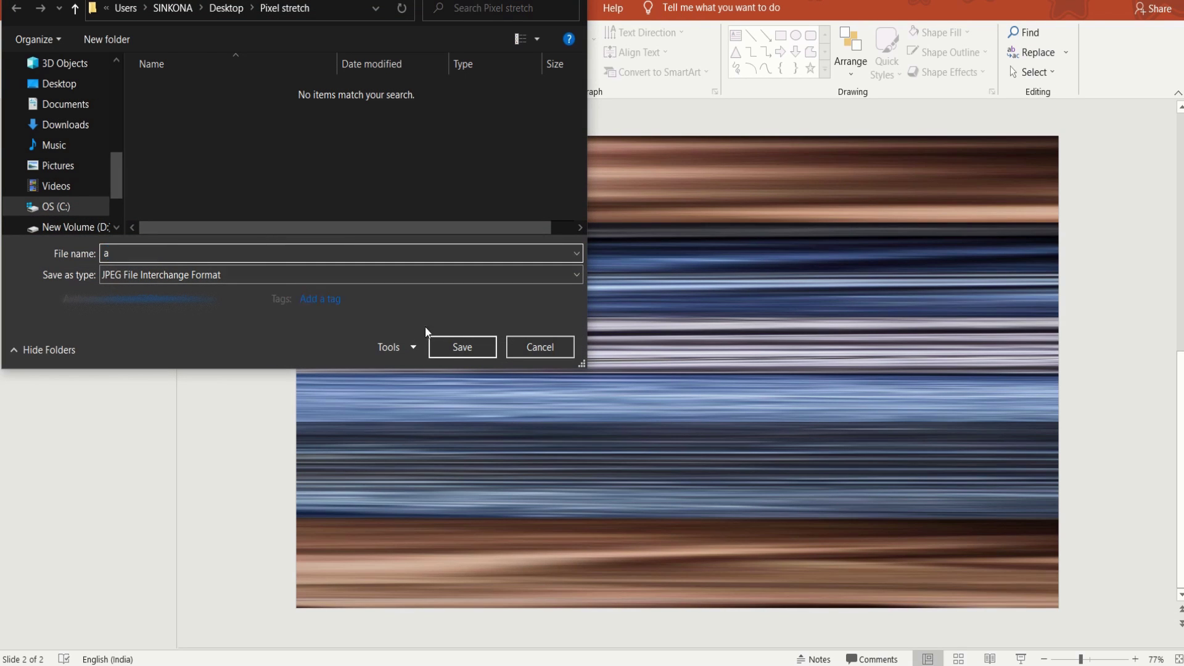
click(462, 347)
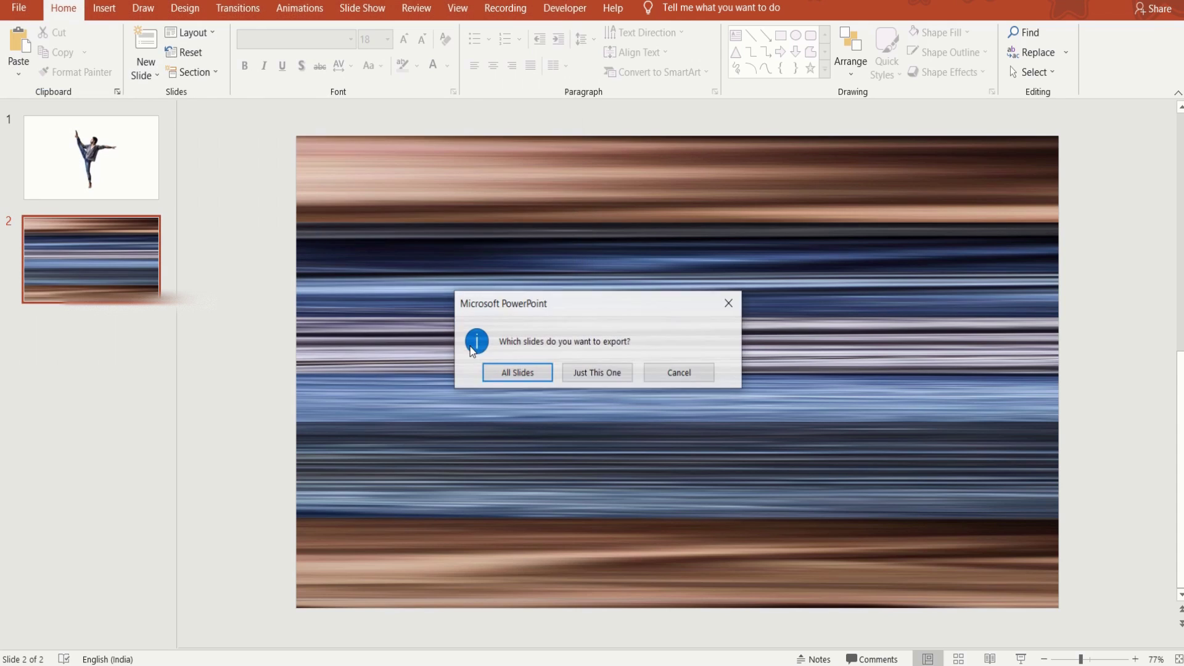
click(597, 373)
- Search Google for 'polar coordinates photo kako'
click(469, 309)
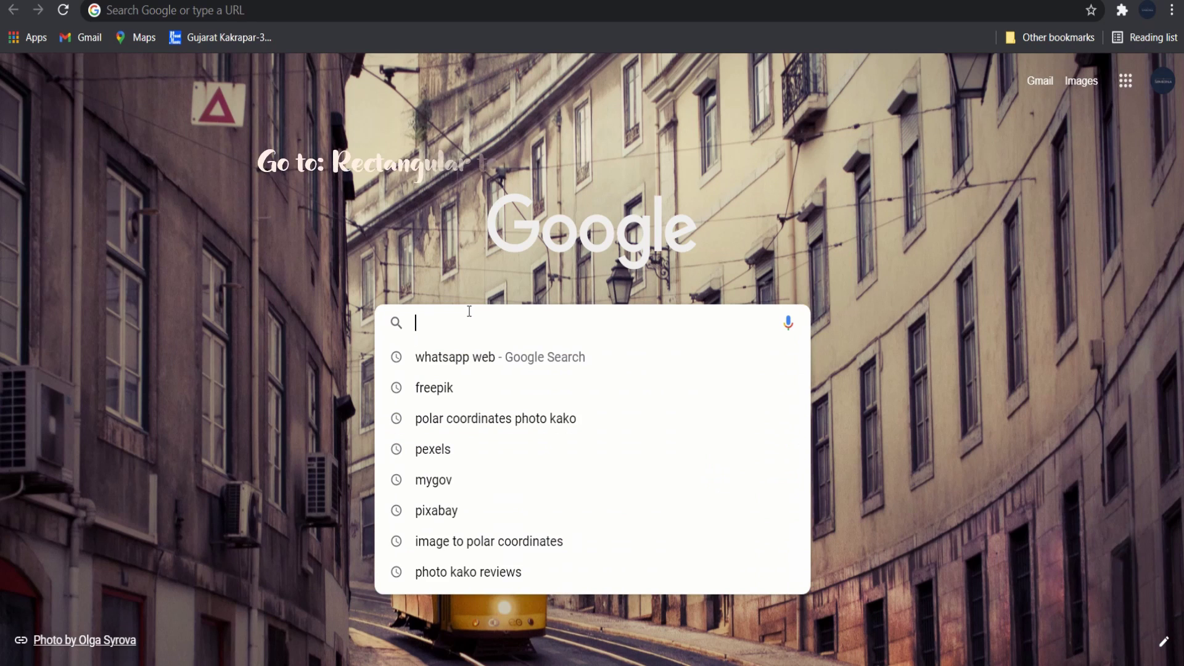
text(polar)
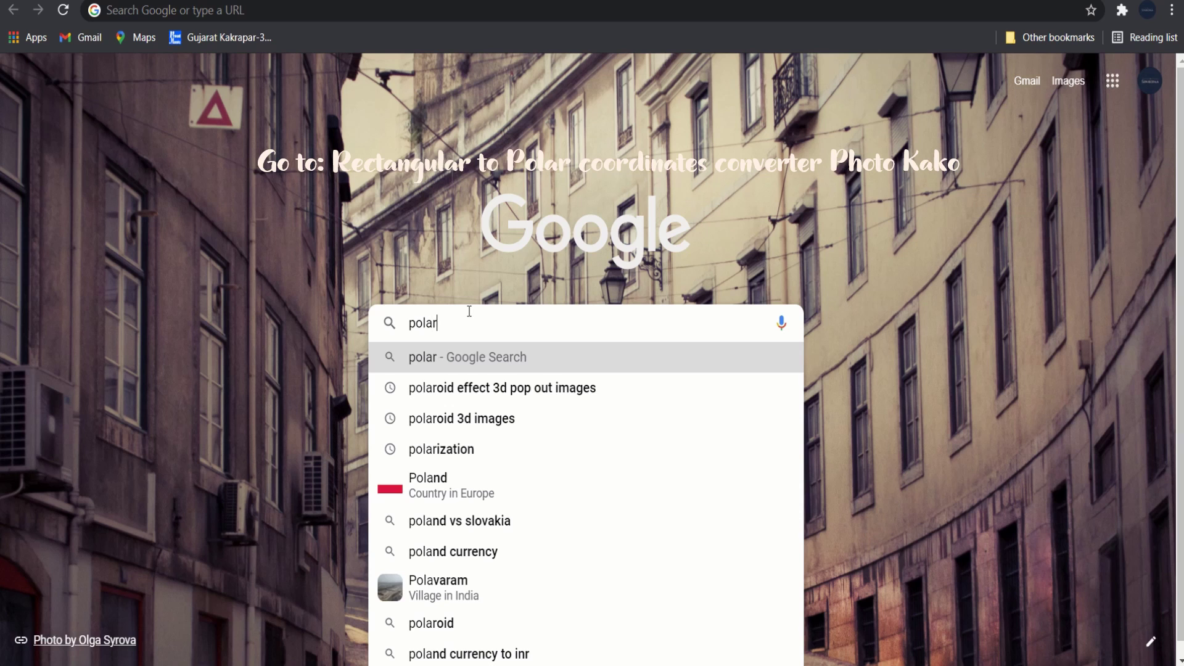
text( coor)
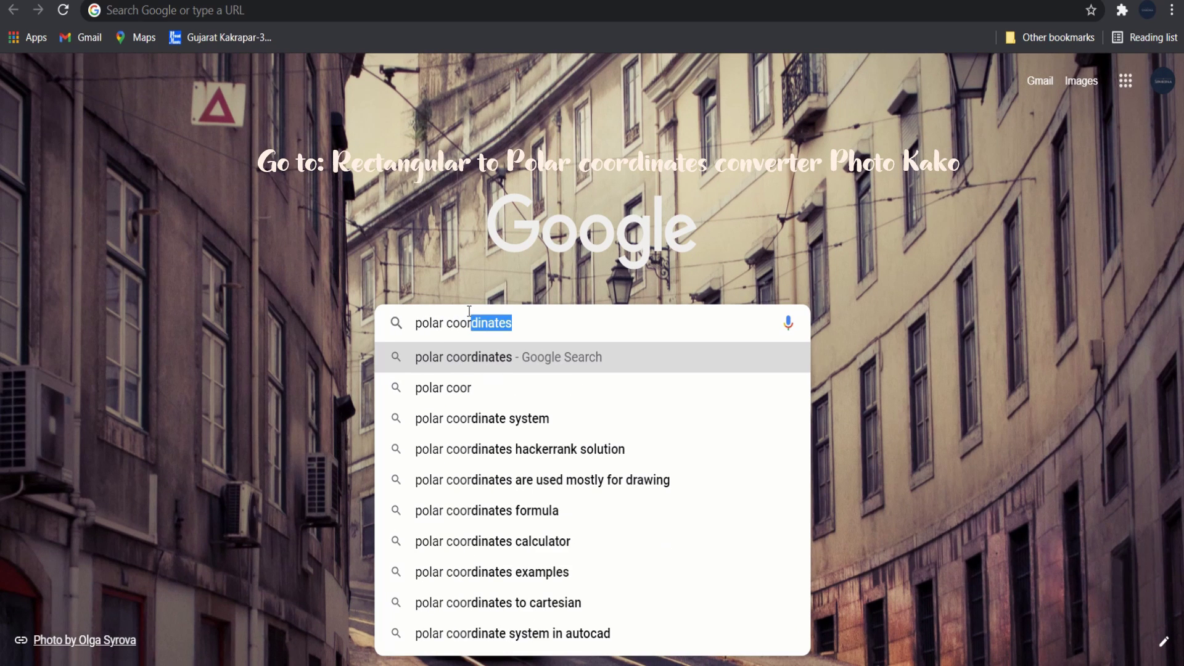
text(dinates )
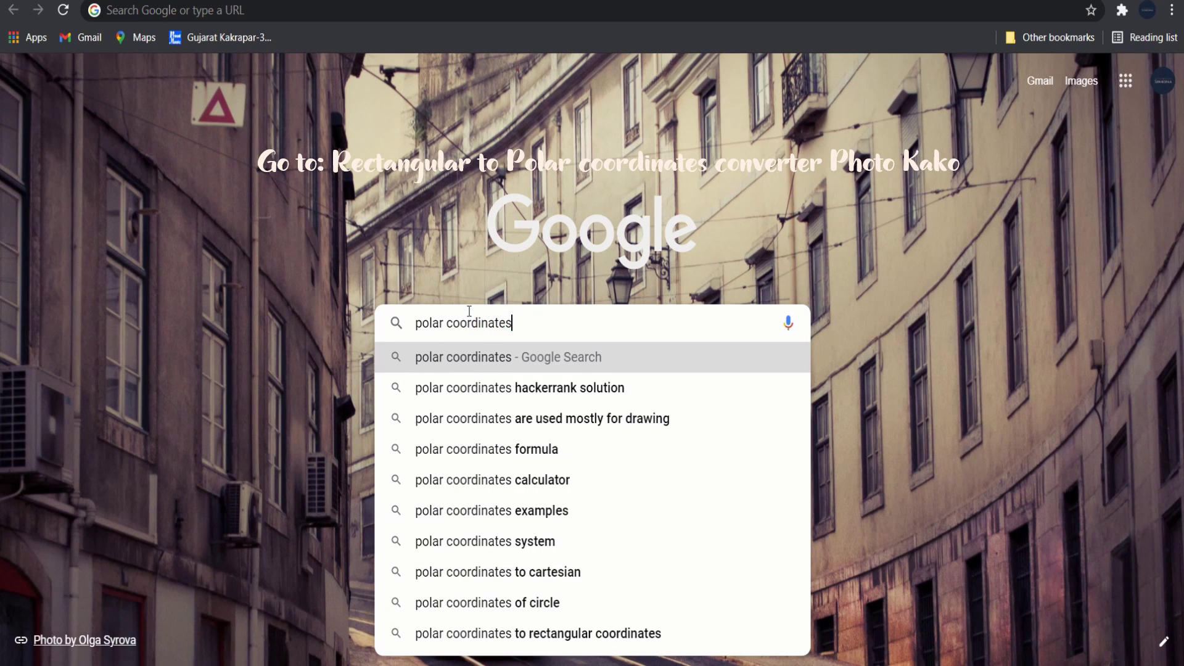
text(photo)
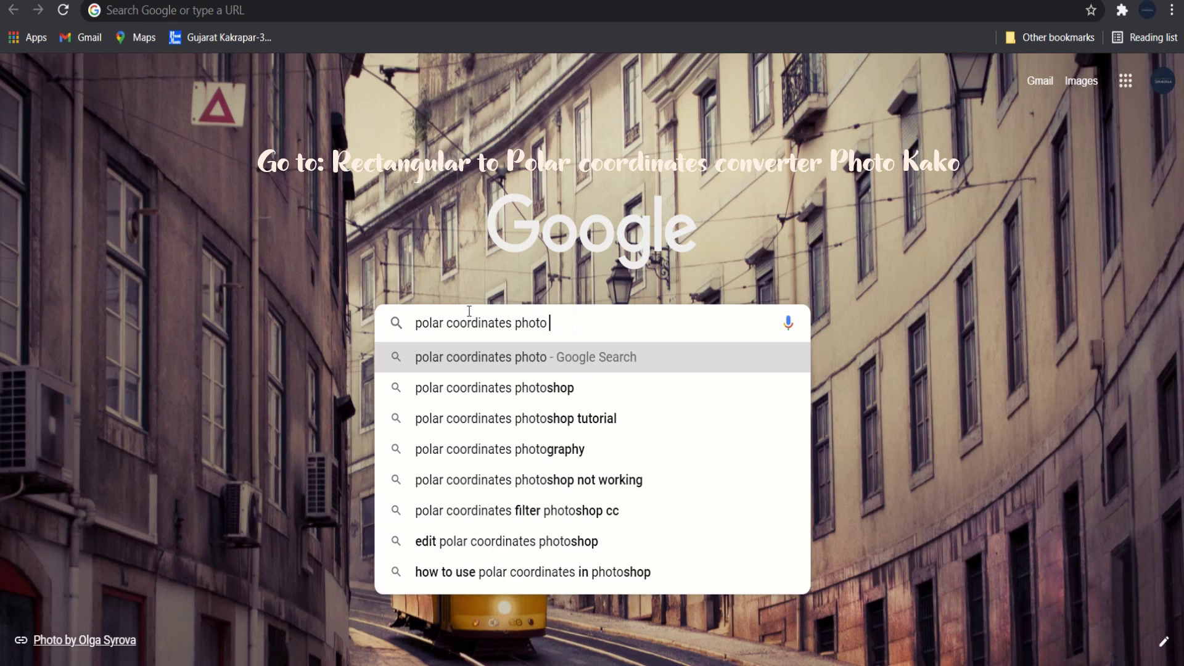
text( kako)
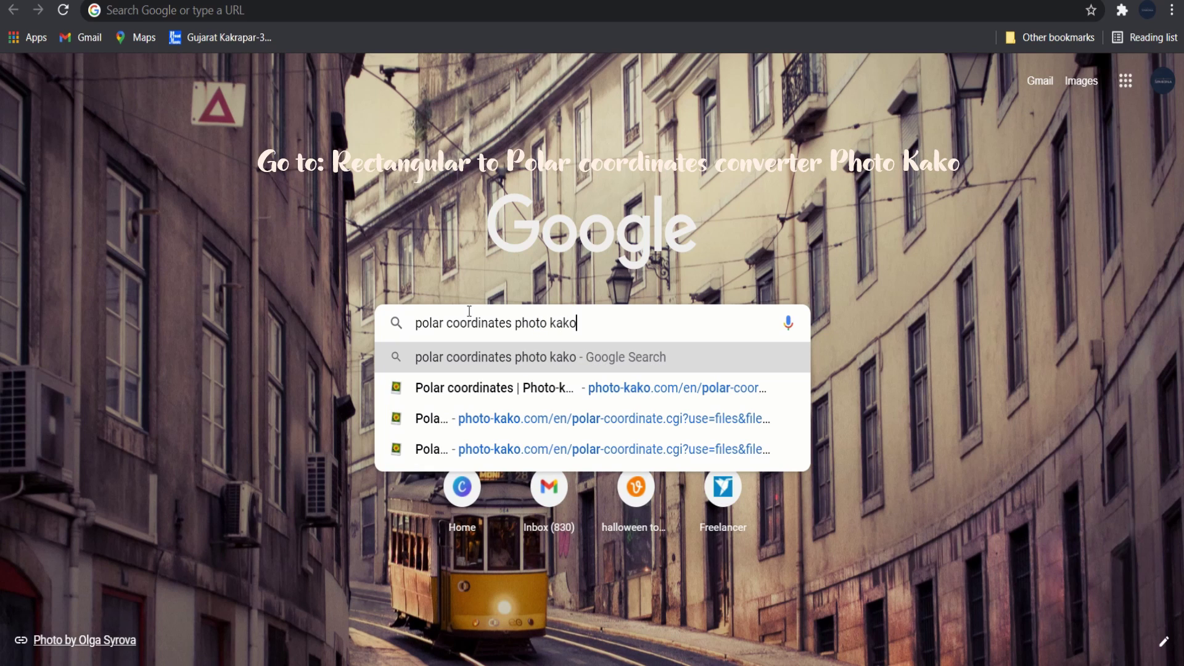
key(Return)
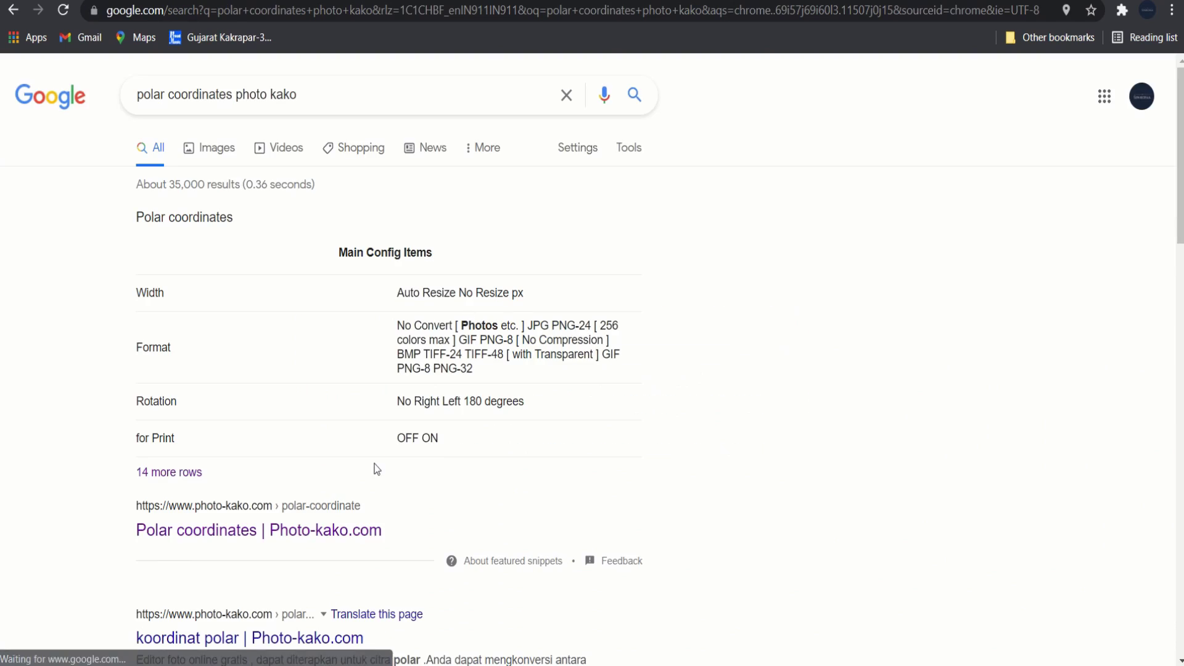
- Open Photo-kako's polar coordinates page from the search results
click(352, 541)
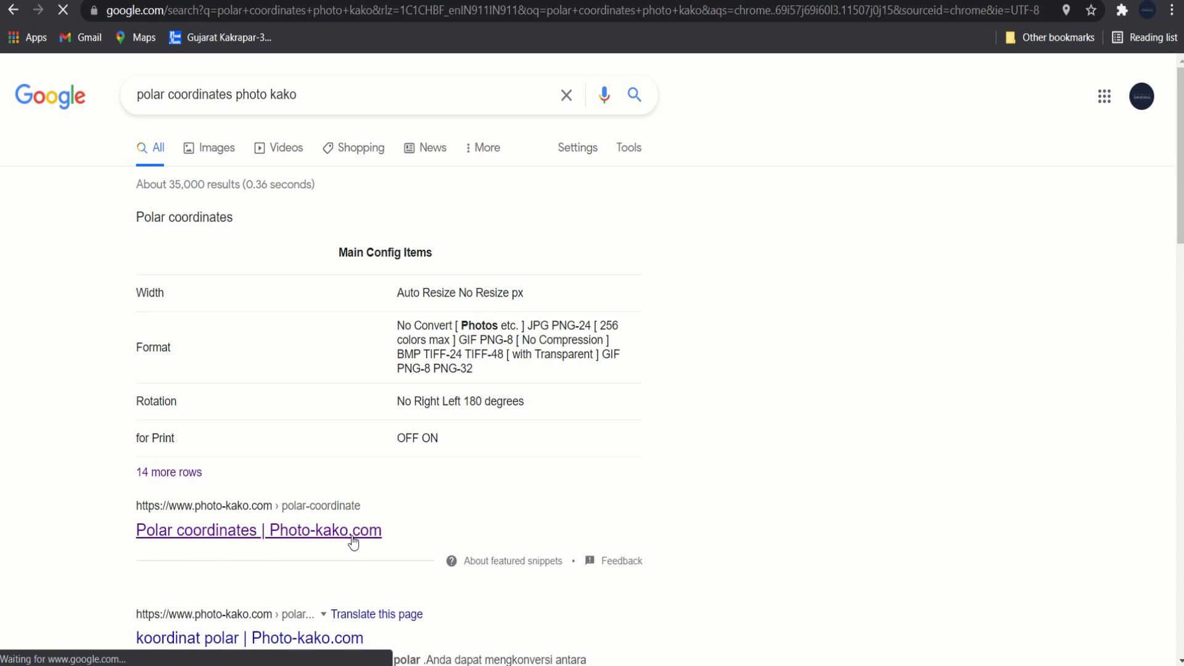
scroll(726, 500, down, 5)
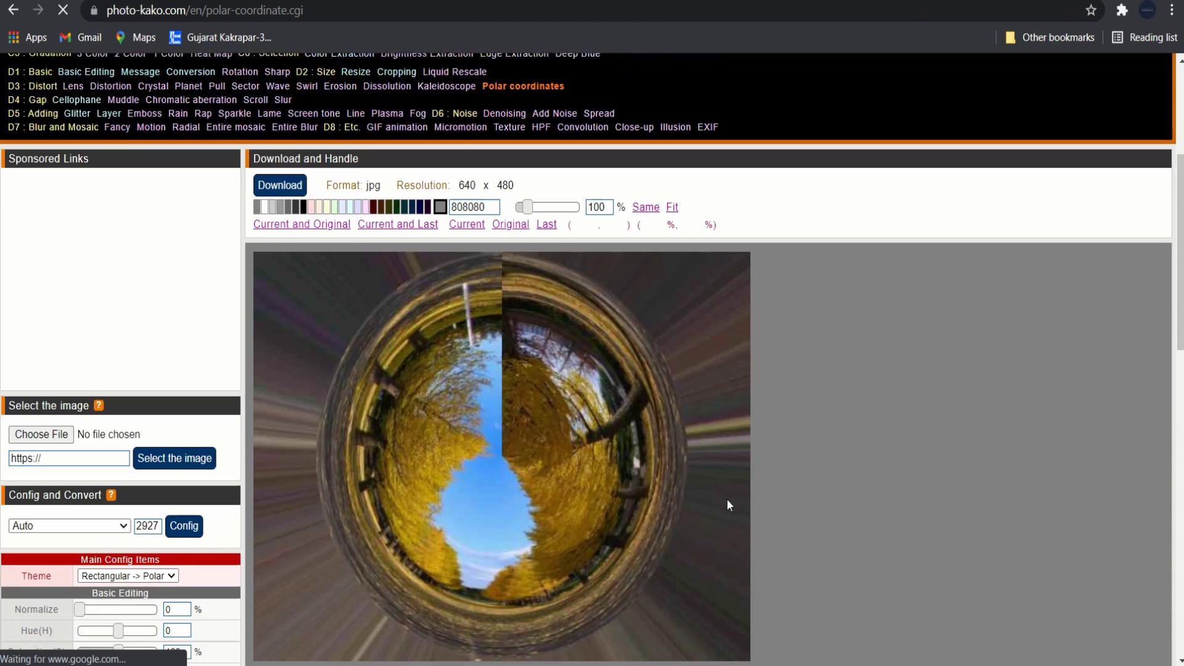
scroll(727, 499, down, 3)
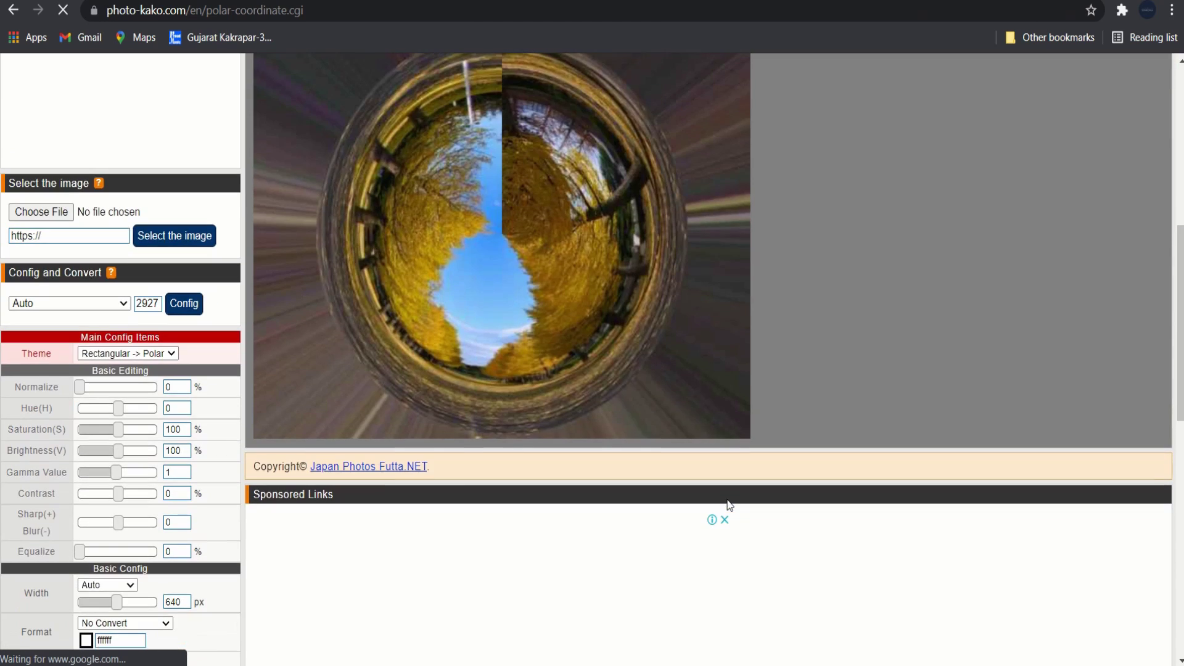
- Upload image 'a' from the Pixel stretch folder and download the polar-converted ring
click(55, 213)
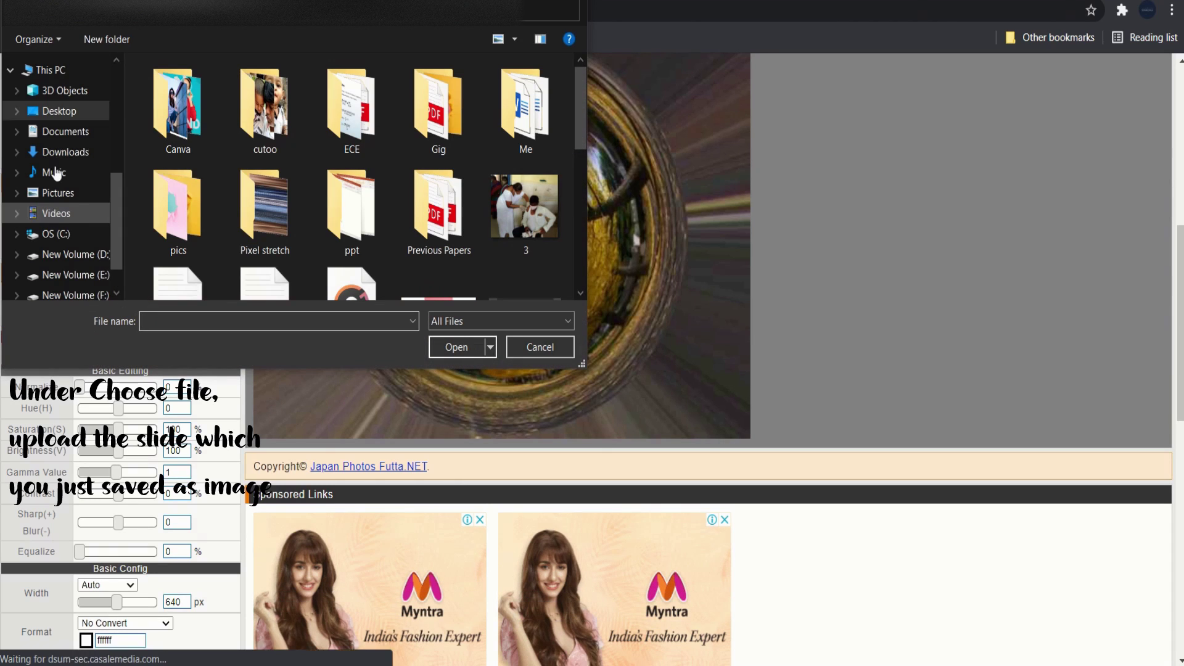
scroll(370, 244, down, 5)
scroll(303, 272, up, 3)
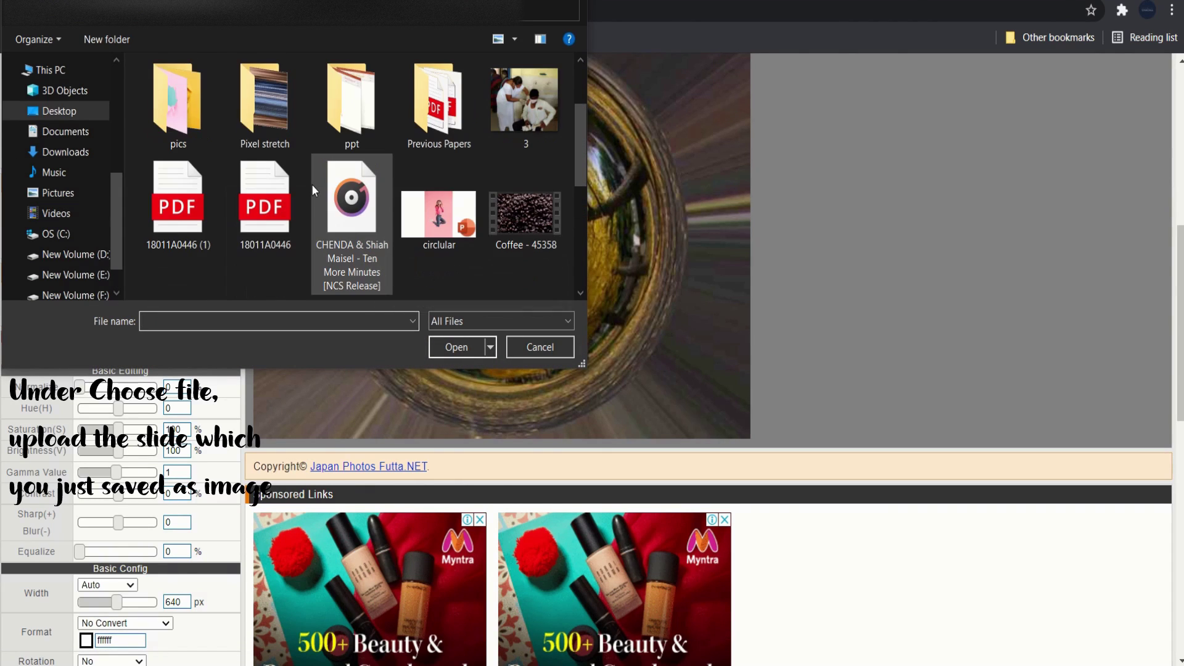
double_click(265, 128)
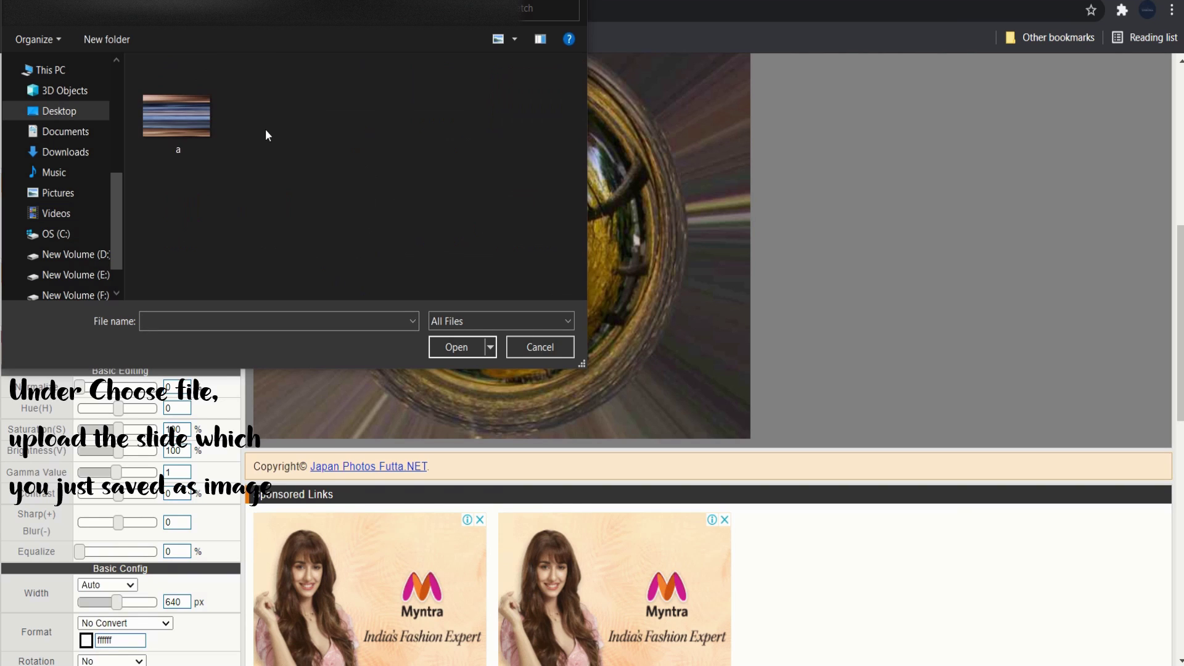
click(180, 120)
click(461, 343)
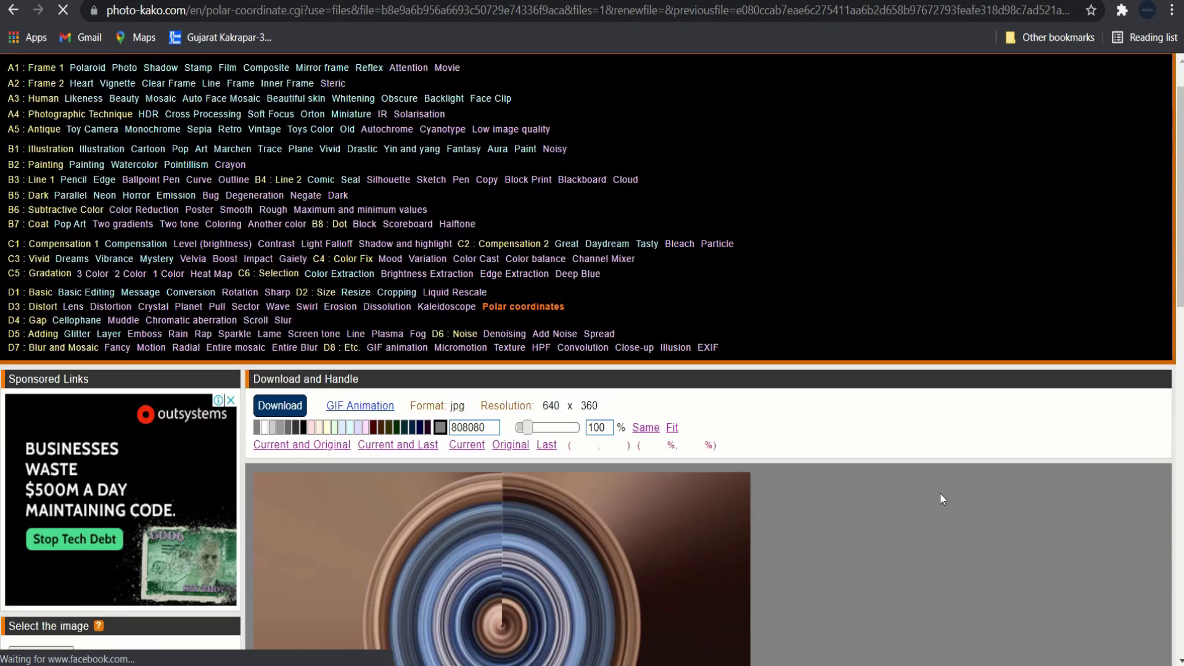
scroll(939, 493, down, 5)
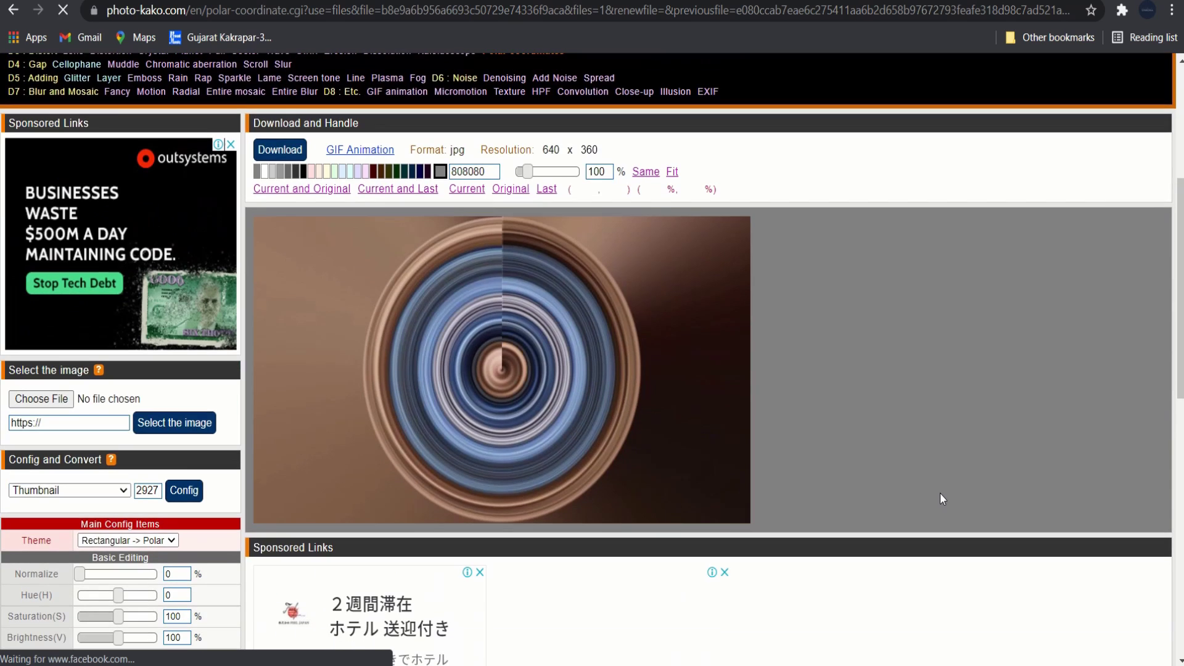
click(293, 151)
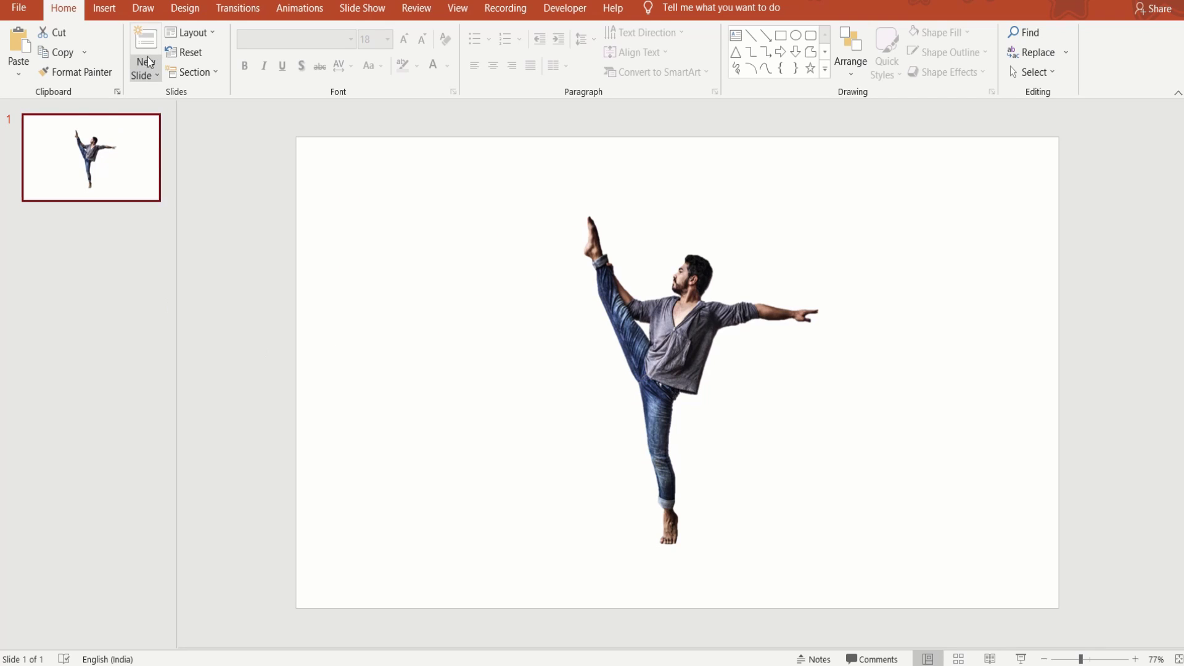
- Add a blank slide and insert the downloaded swirl JPG from Downloads onto it
click(149, 61)
click(160, 304)
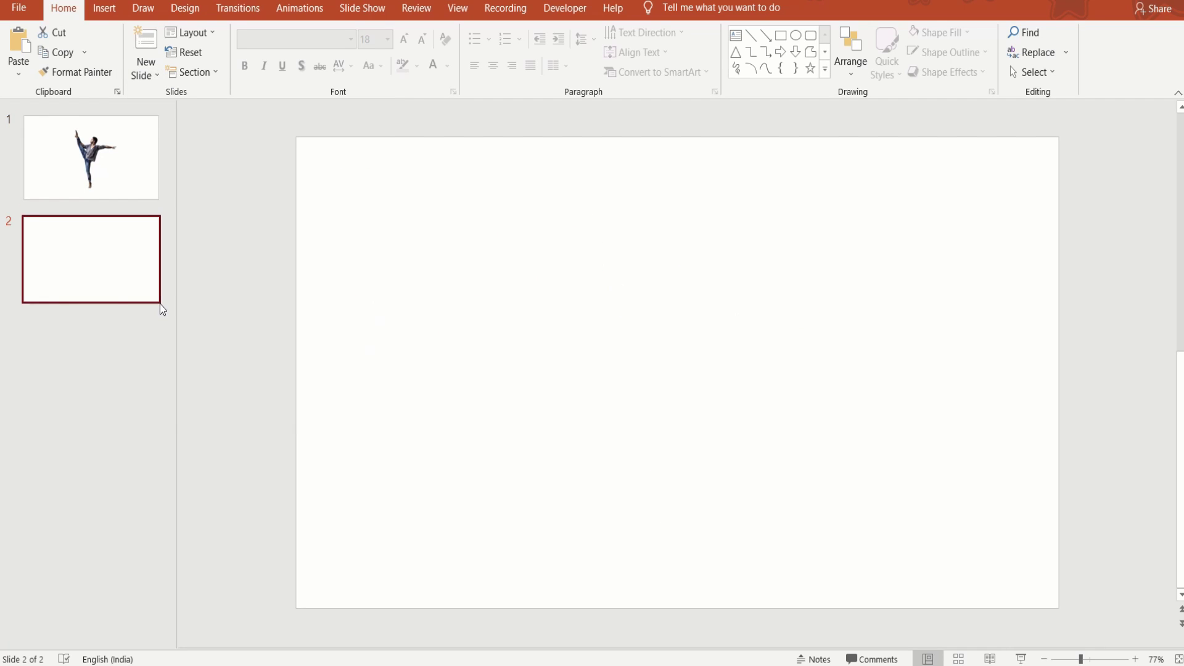
click(105, 9)
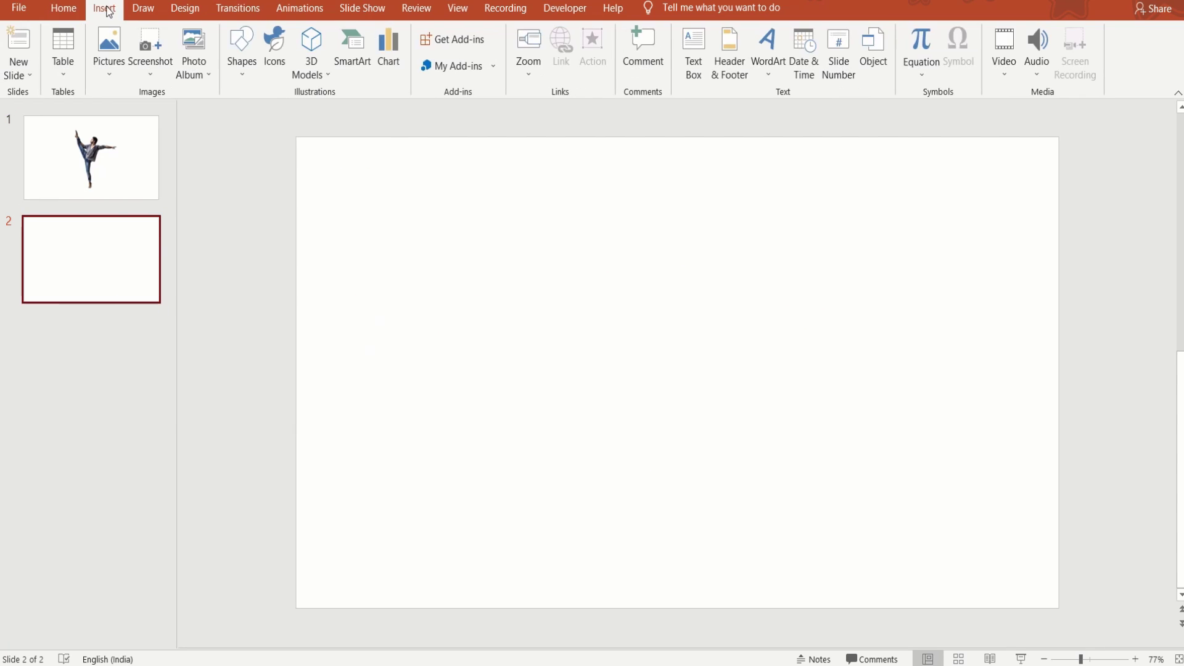
click(109, 74)
click(145, 116)
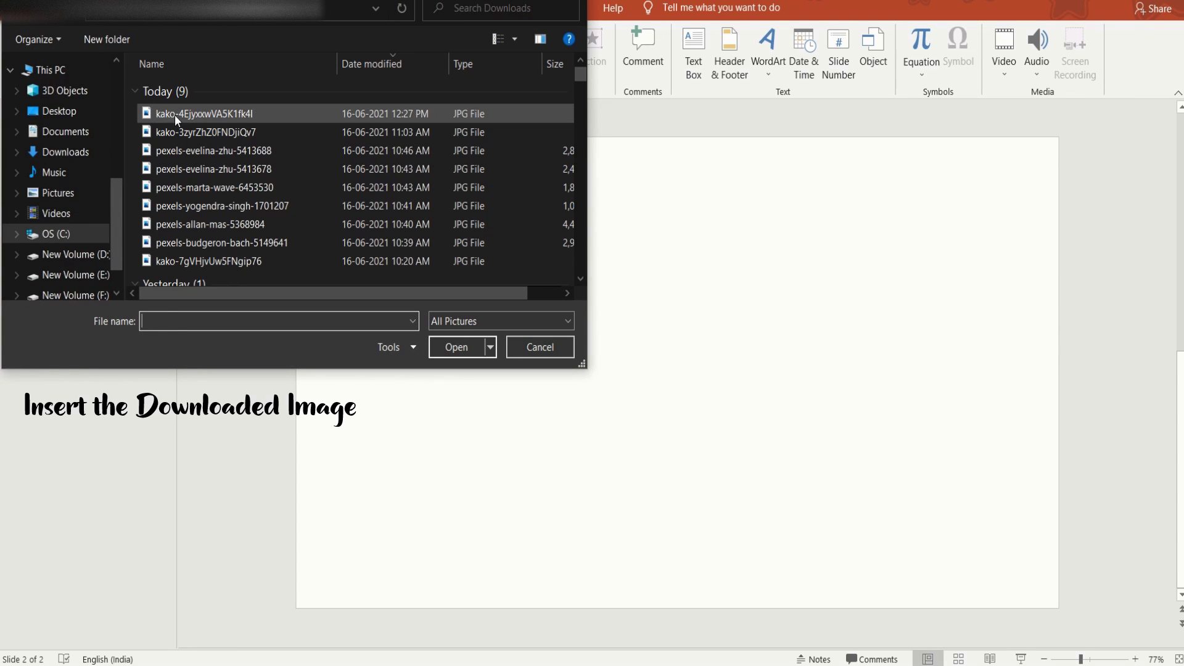
click(155, 115)
click(444, 341)
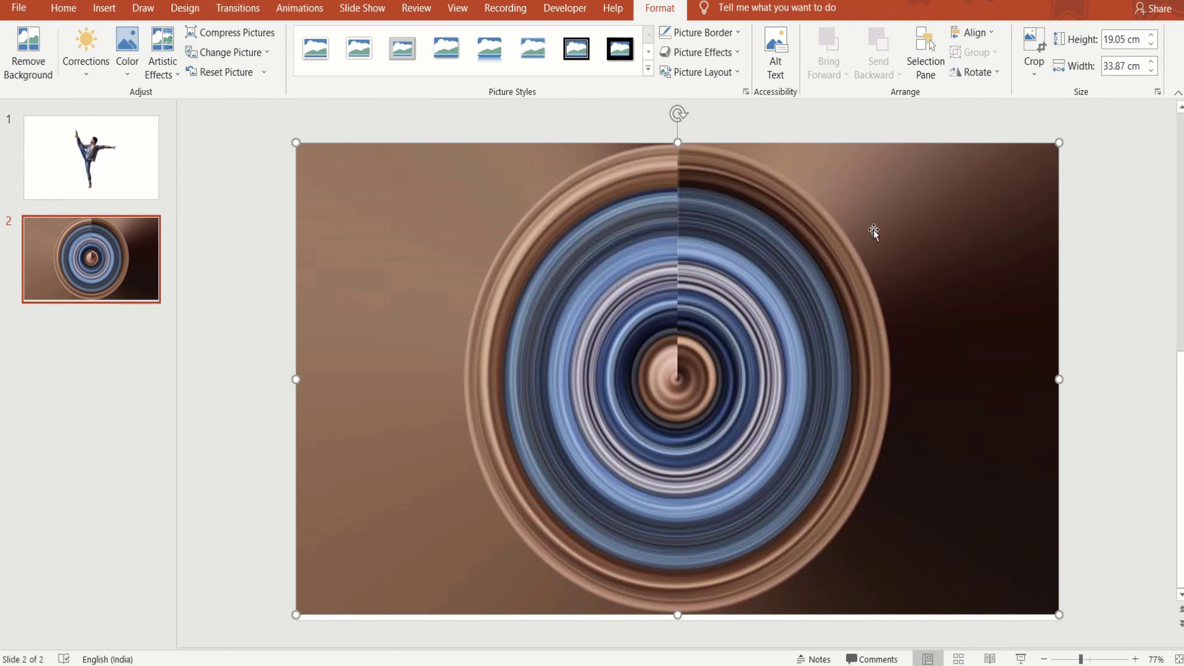
click(250, 204)
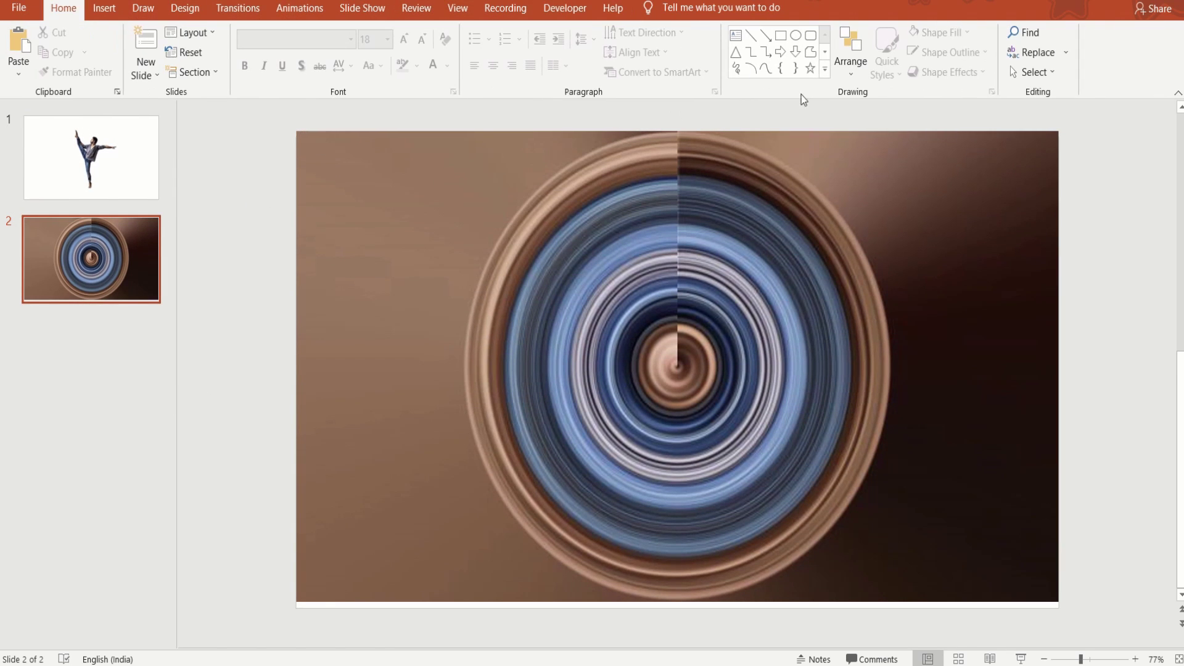
- Draw a circle over the swirl ring spanning the slide's full height
click(795, 42)
drag(548, 203, 941, 613)
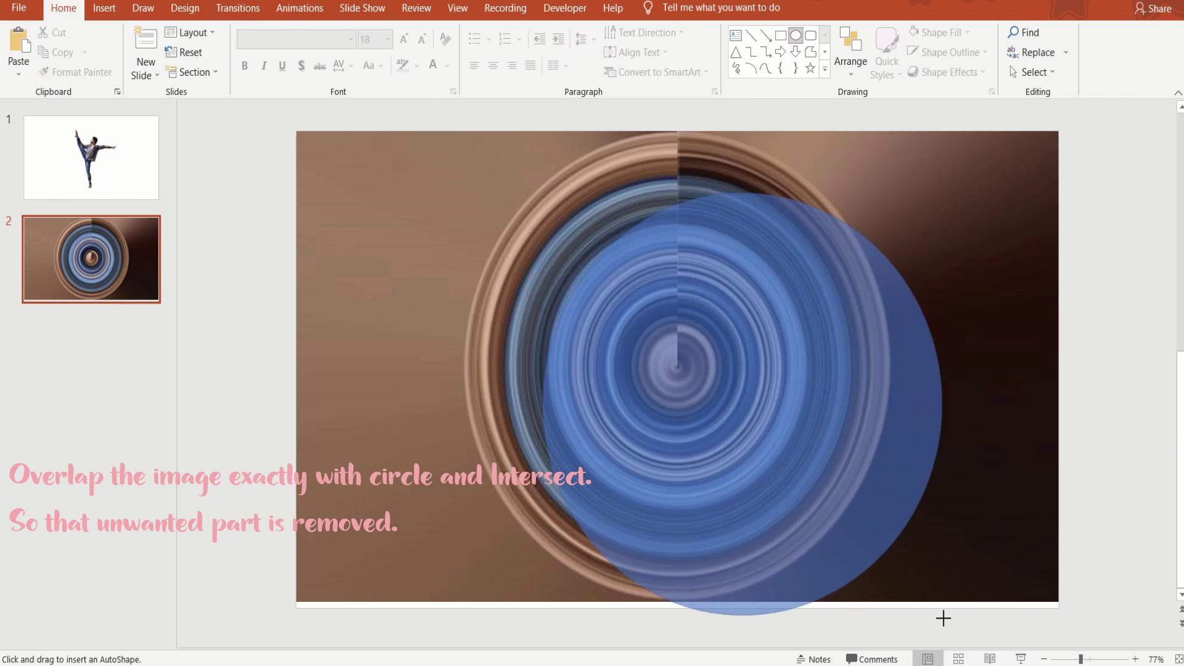
mouse_move(786, 498)
mouse_down()
mouse_move(715, 422)
mouse_move(722, 438)
mouse_up()
drag(880, 150, 894, 147)
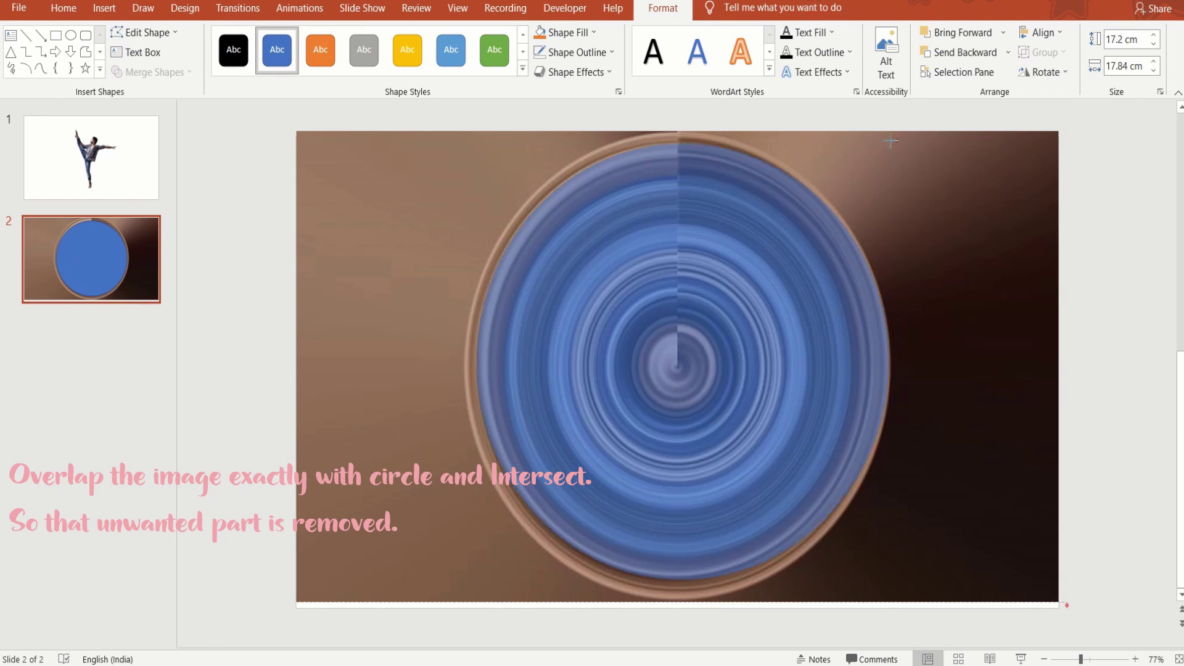
mouse_move(740, 321)
mouse_down()
mouse_move(752, 312)
mouse_move(742, 296)
mouse_up()
drag(886, 597, 895, 592)
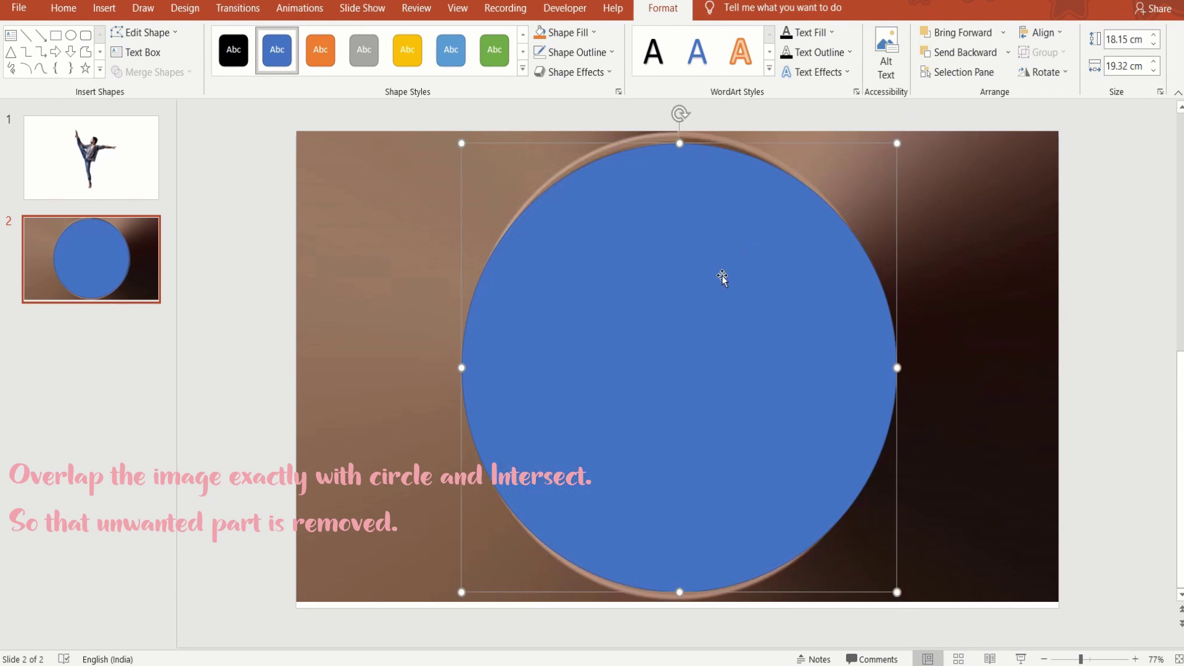
drag(678, 592, 678, 603)
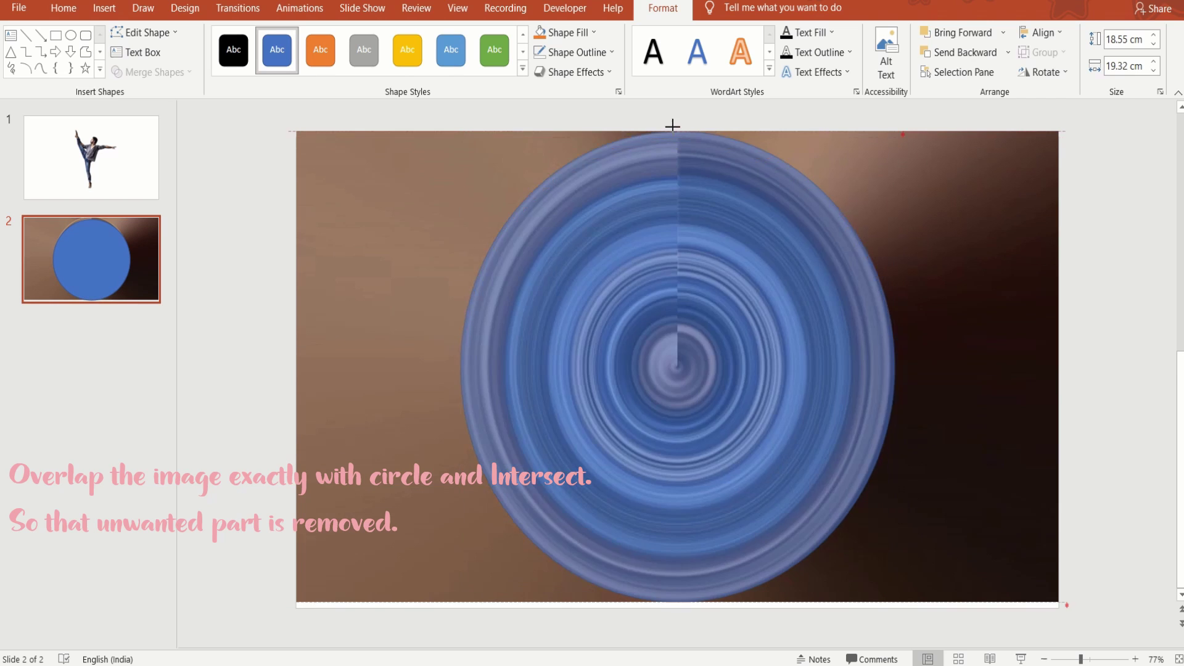
drag(678, 143, 678, 131)
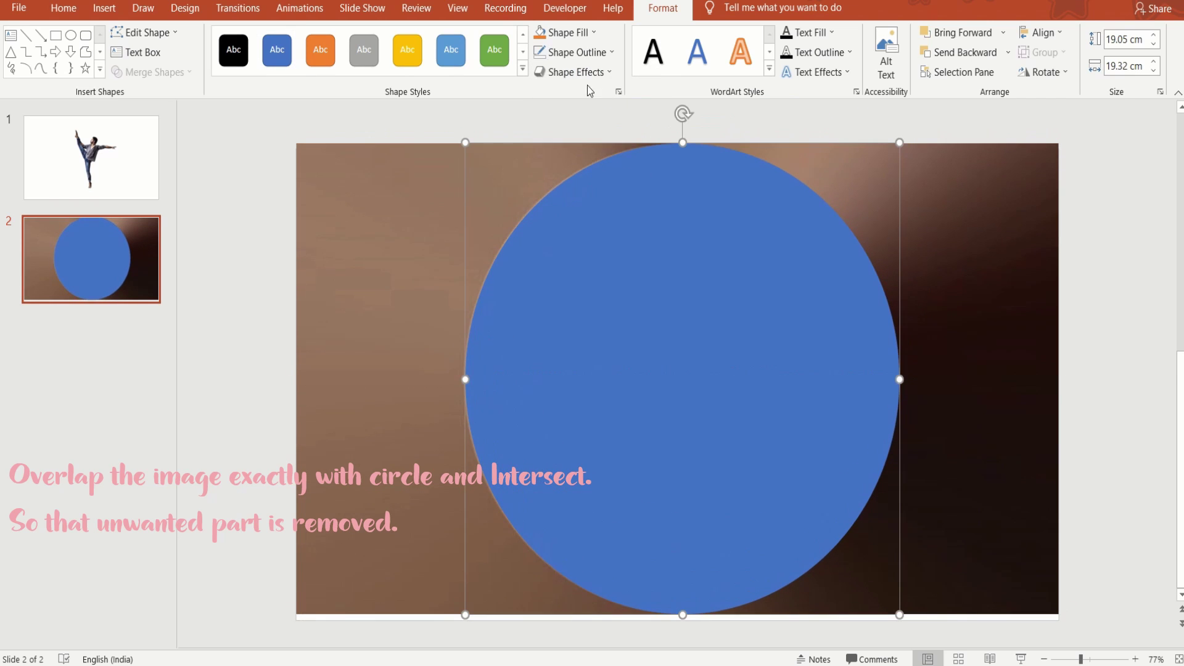
- Set the circle's fill transparency to 63% and narrow it to about 18.82 cm wide
click(618, 92)
click(999, 213)
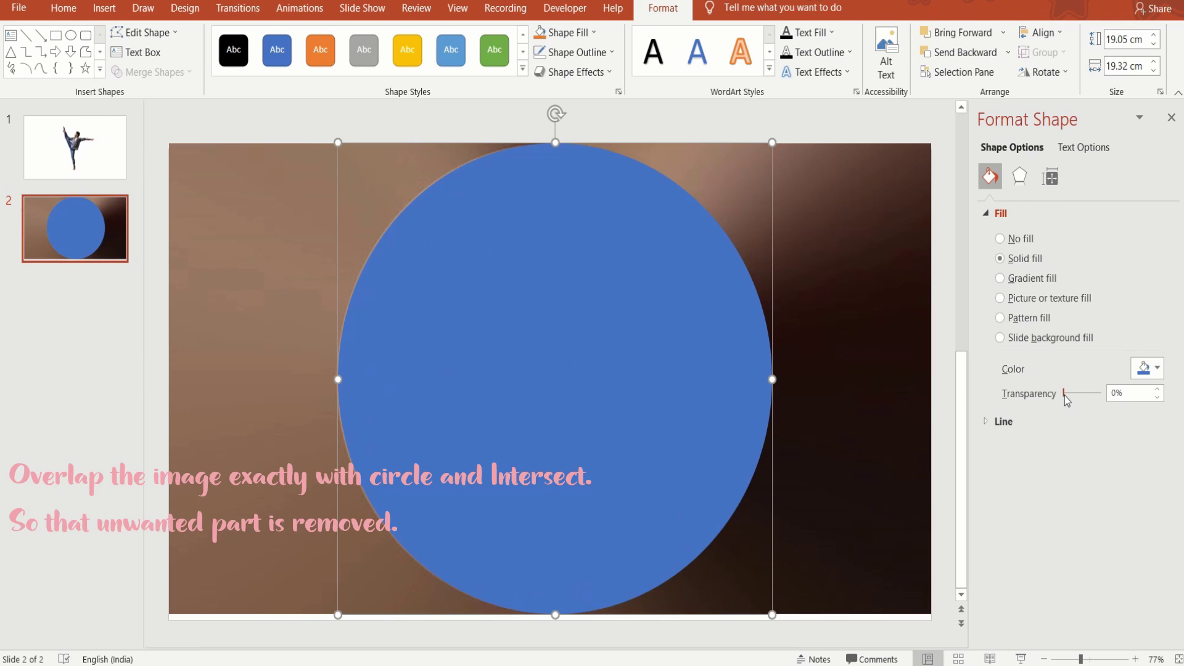
drag(1065, 393, 1087, 393)
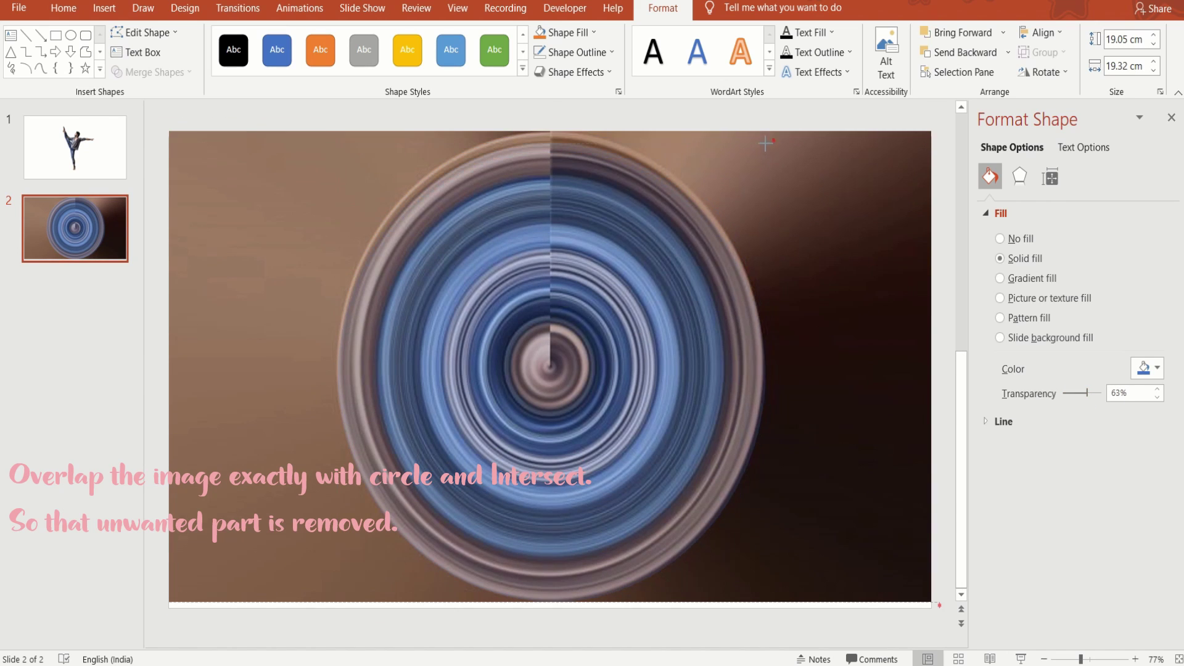
drag(765, 144, 775, 136)
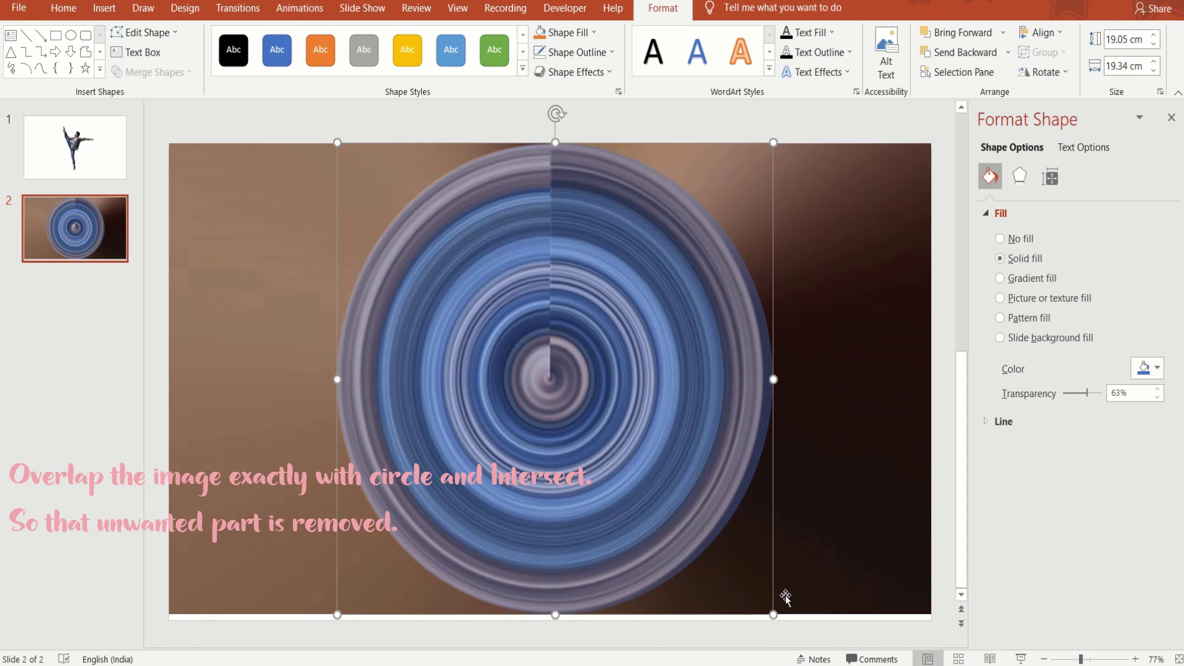
drag(772, 614, 761, 601)
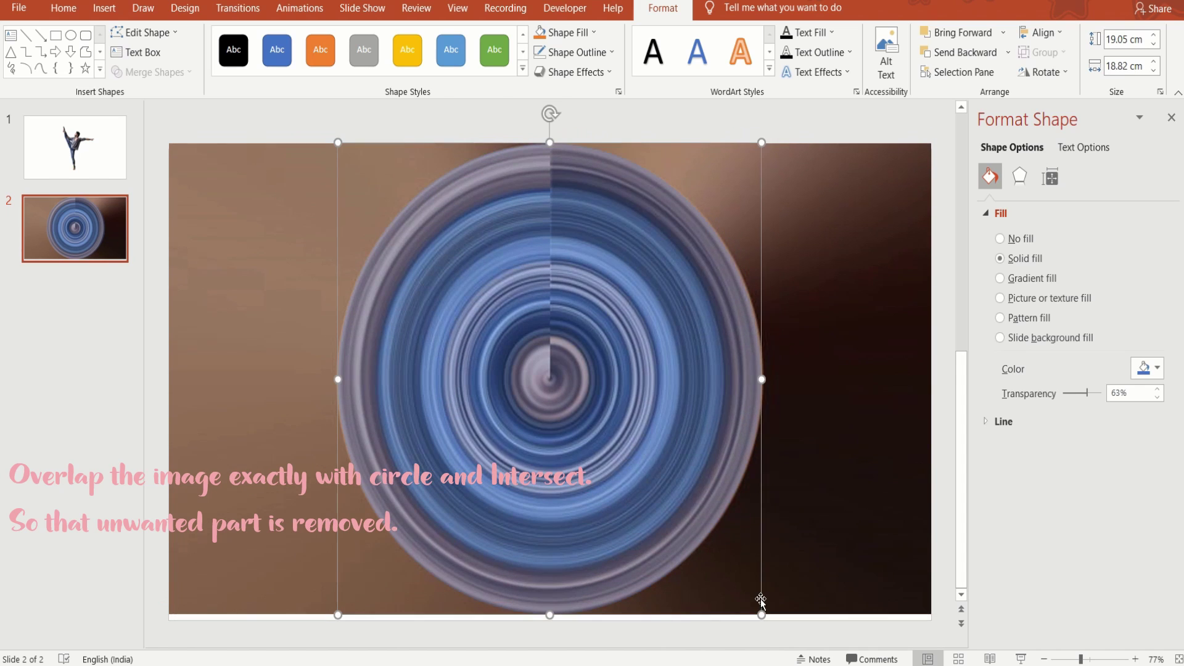
click(1171, 118)
- Realign the circle over the ring at 19.05 cm tall, then select the swirl picture
drag(888, 143, 889, 152)
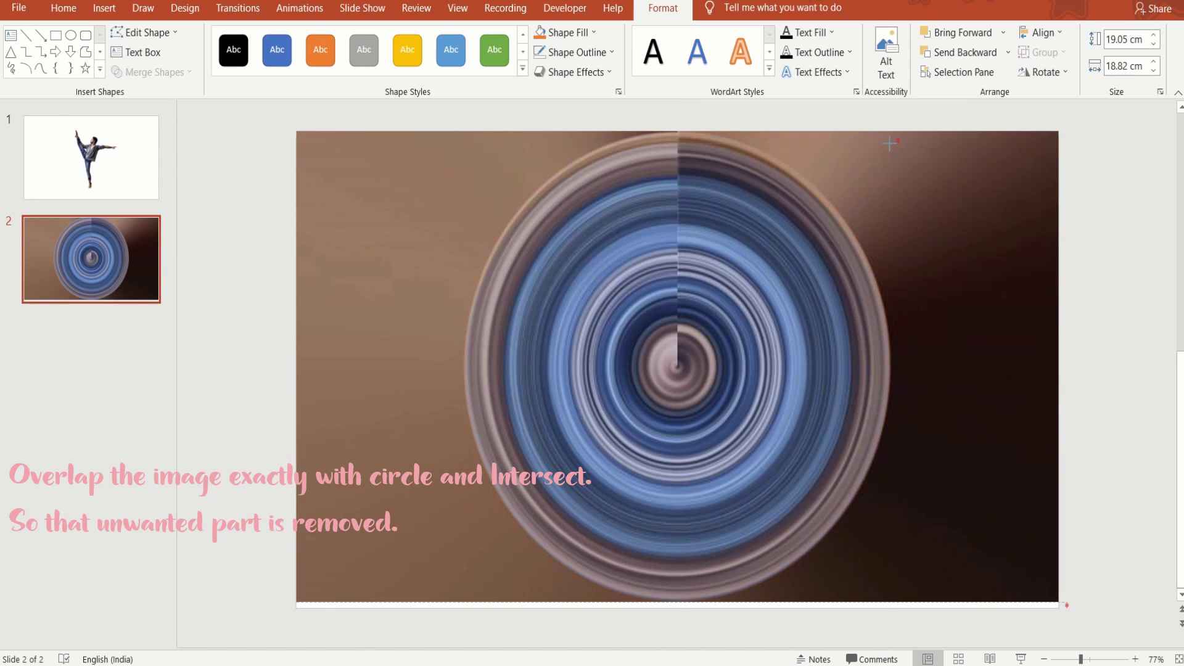
drag(775, 293, 771, 295)
scroll(771, 295, up, 1)
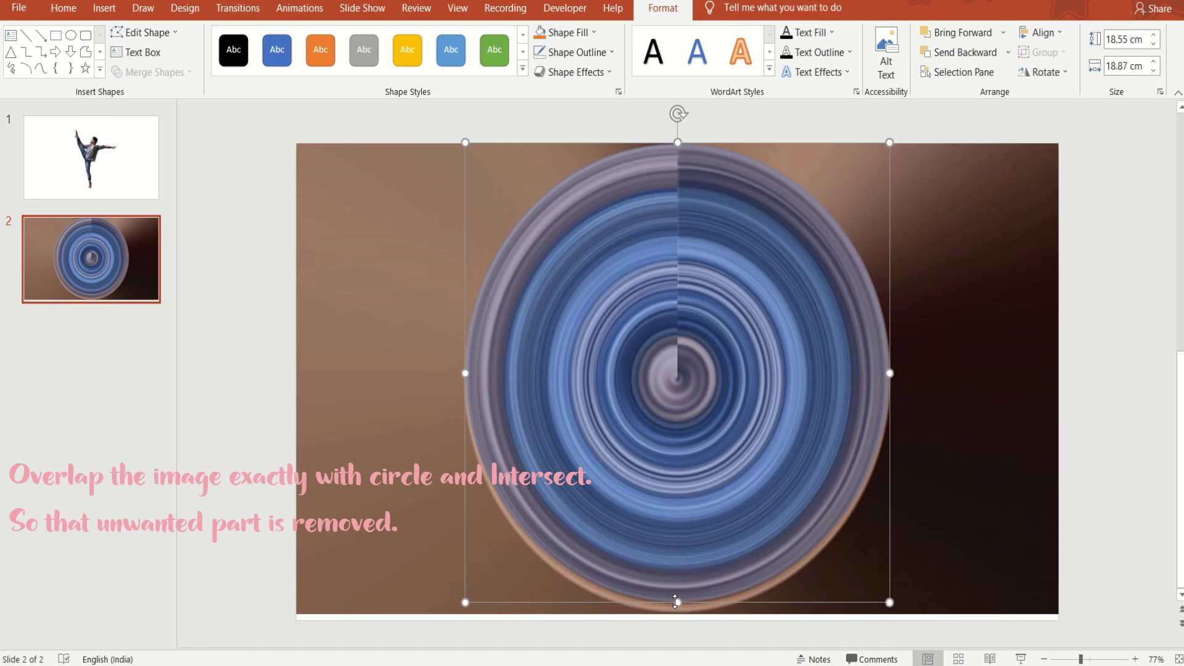
drag(675, 602, 675, 615)
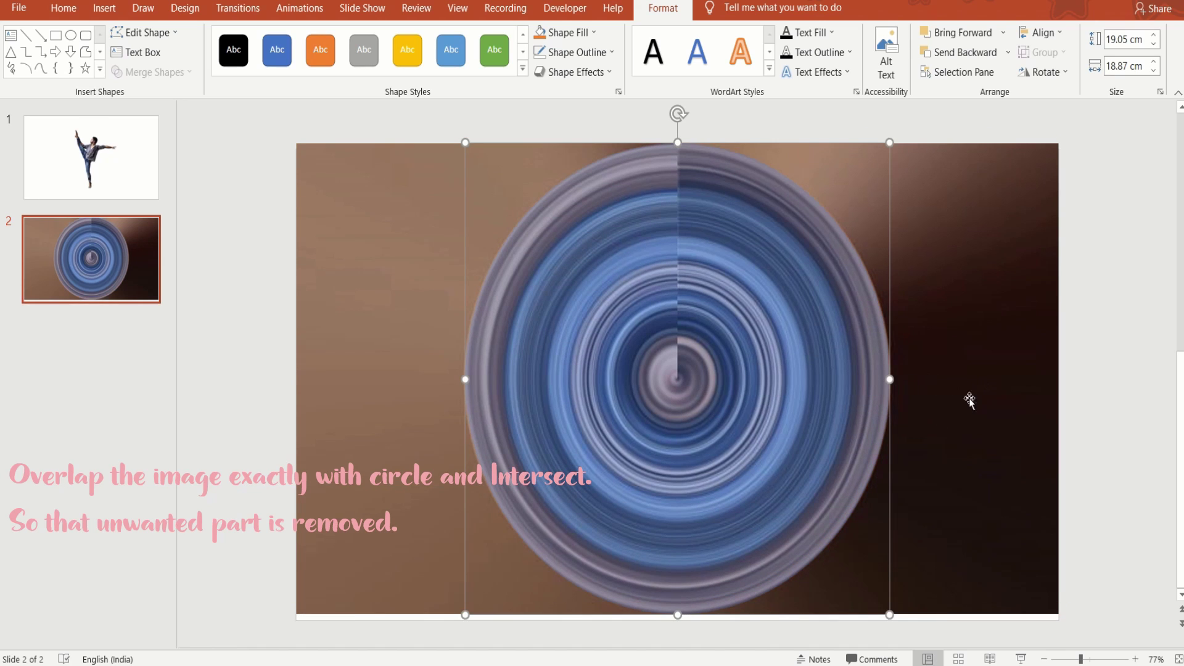
click(1026, 424)
click(1134, 364)
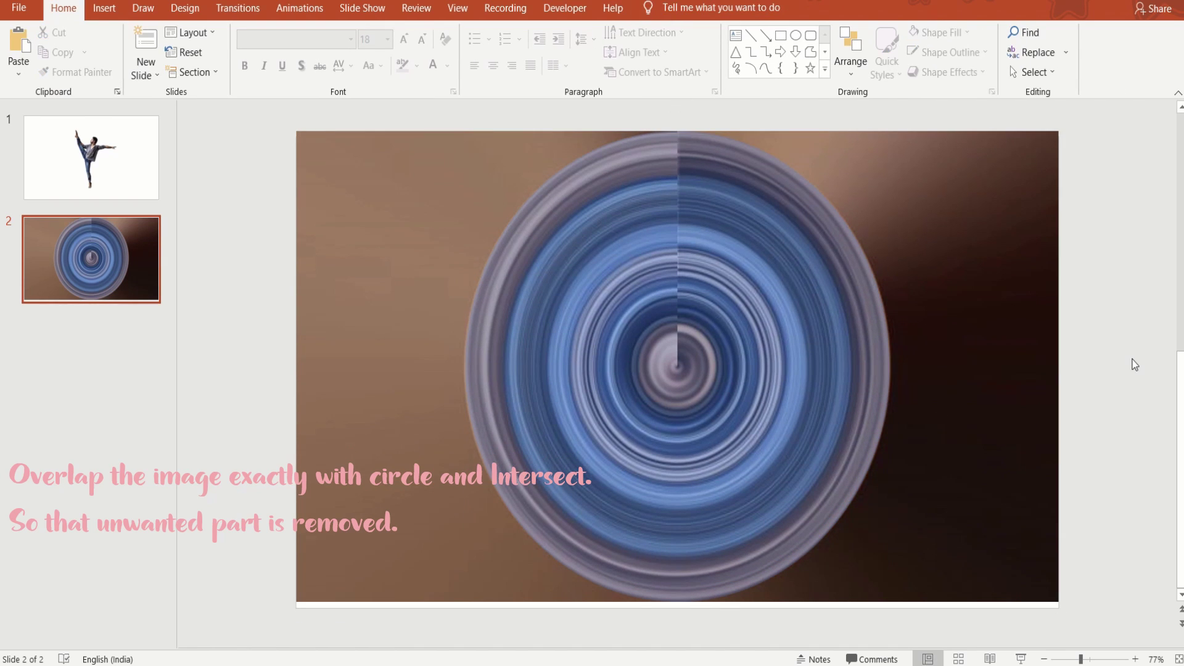
click(1003, 362)
- Intersect the swirl picture with the circle using Merge Shapes
shift+click(771, 361)
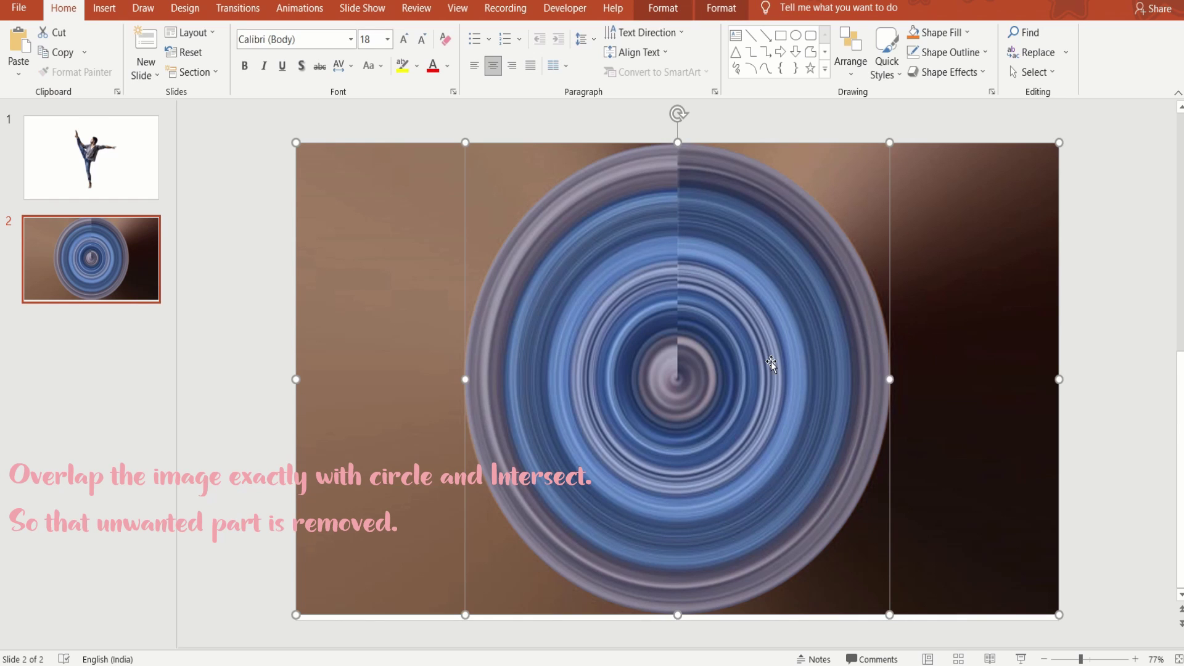
click(661, 7)
click(151, 71)
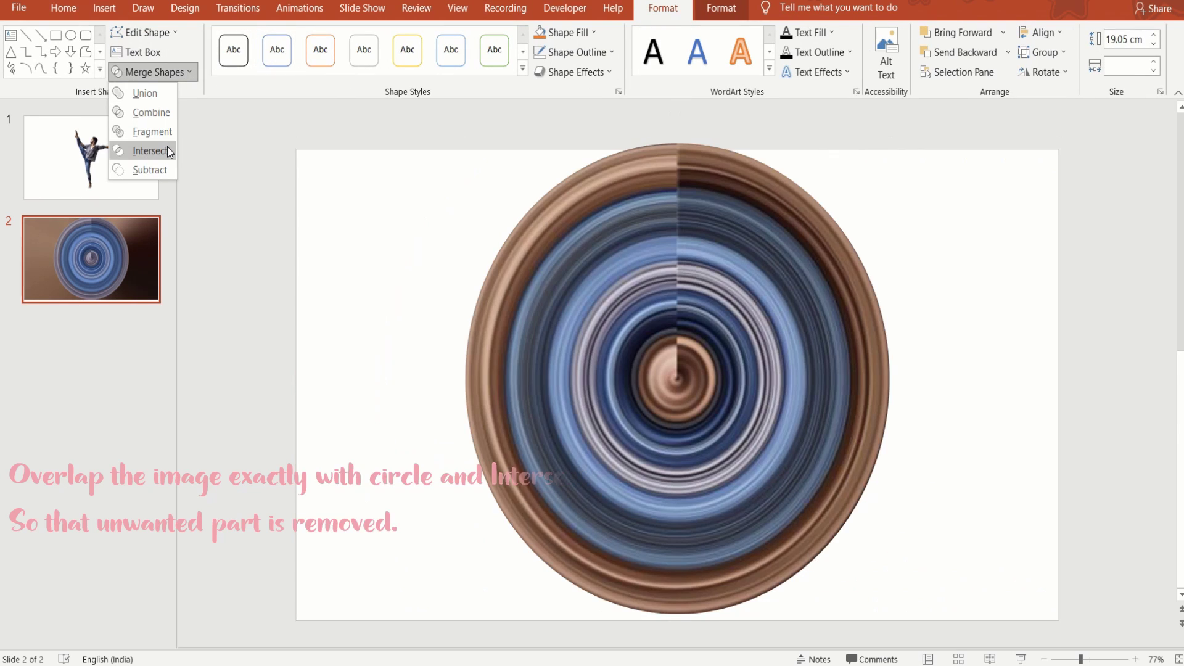
click(168, 146)
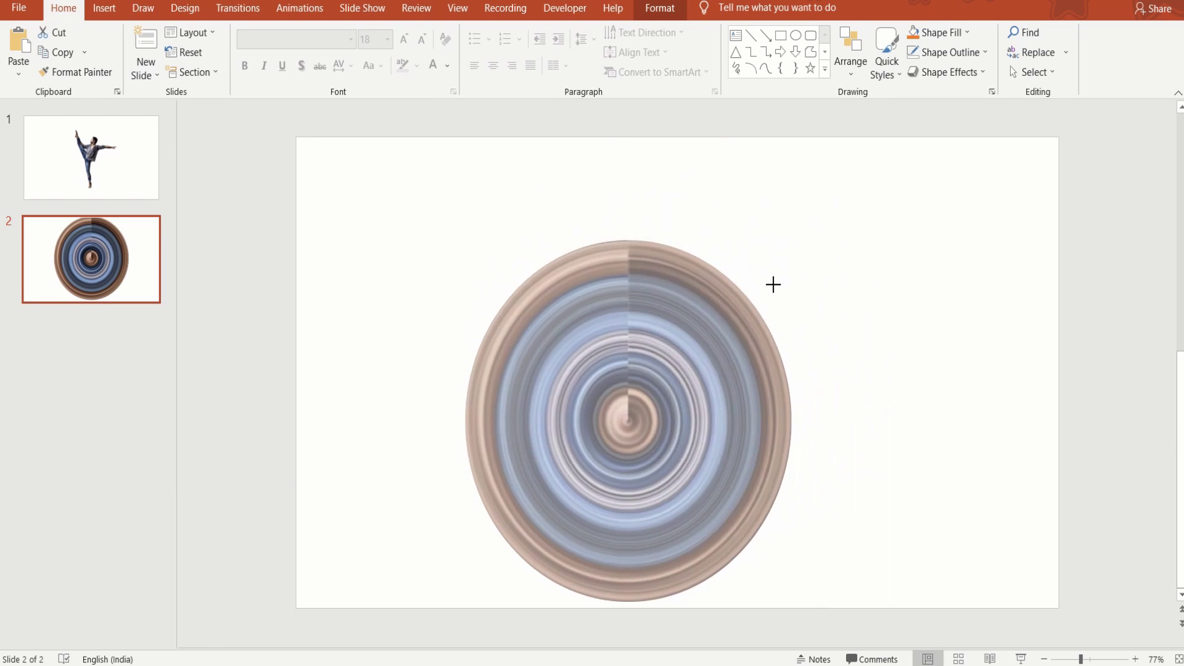
- Shrink the resulting circular swirl ring and centre it on slide 2
drag(888, 141, 775, 262)
drag(688, 364, 740, 304)
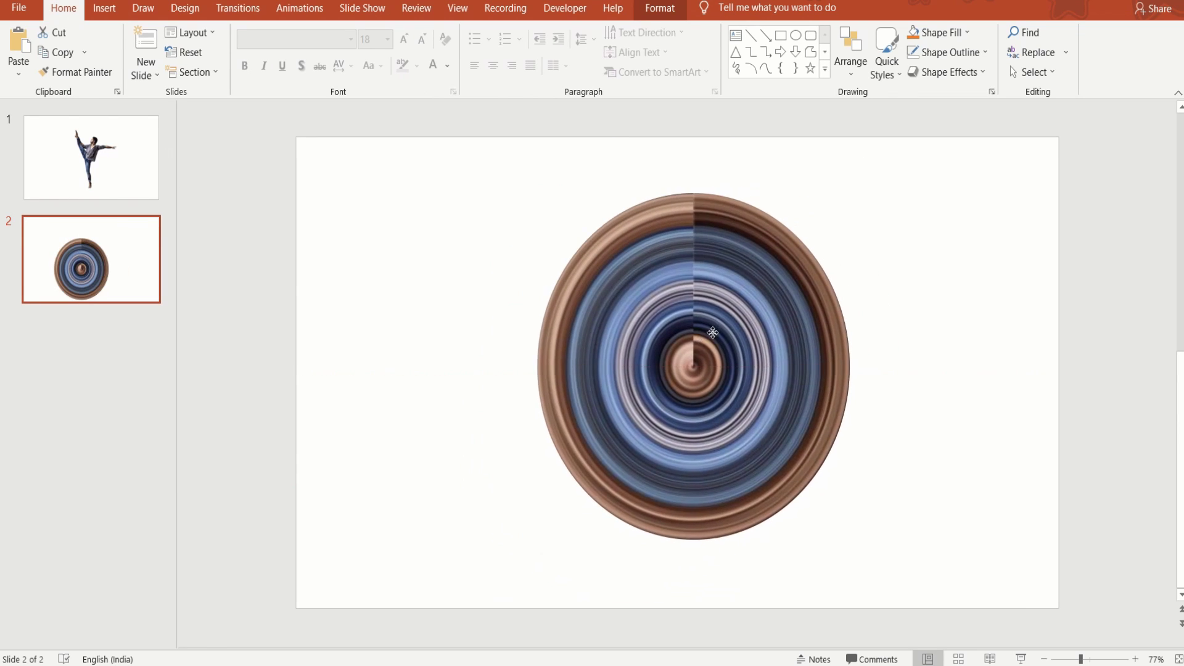
click(937, 346)
- Cut the dancer picture from slide 1 and paste it over the ring's centre on slide 2
click(118, 176)
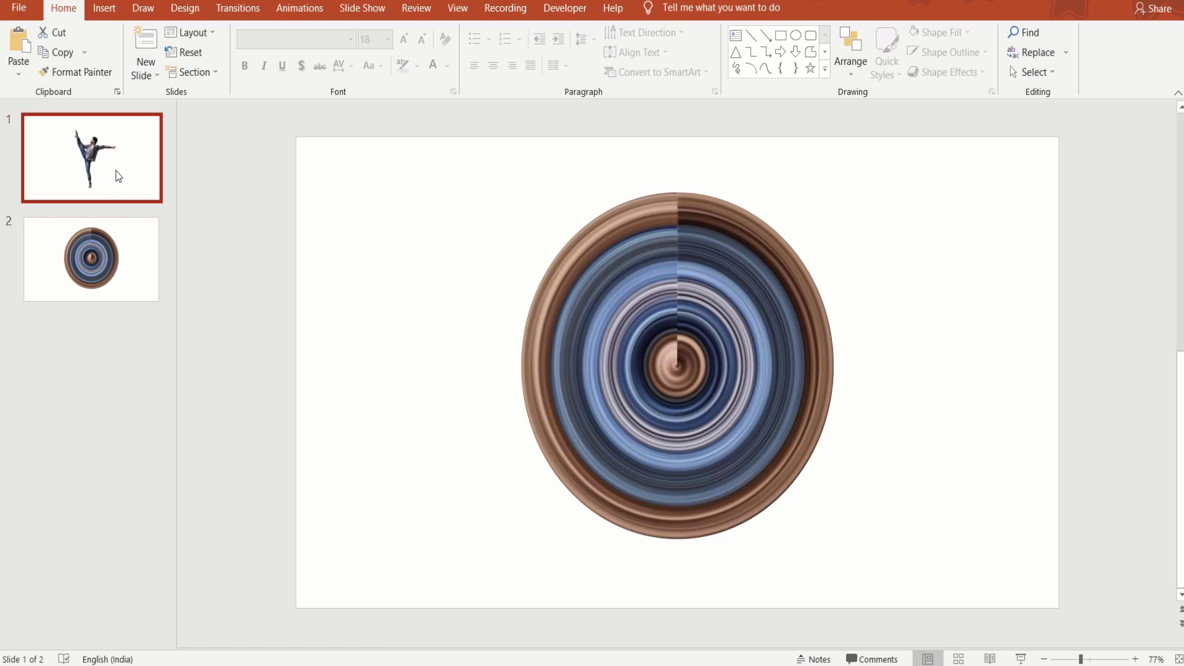
click(666, 341)
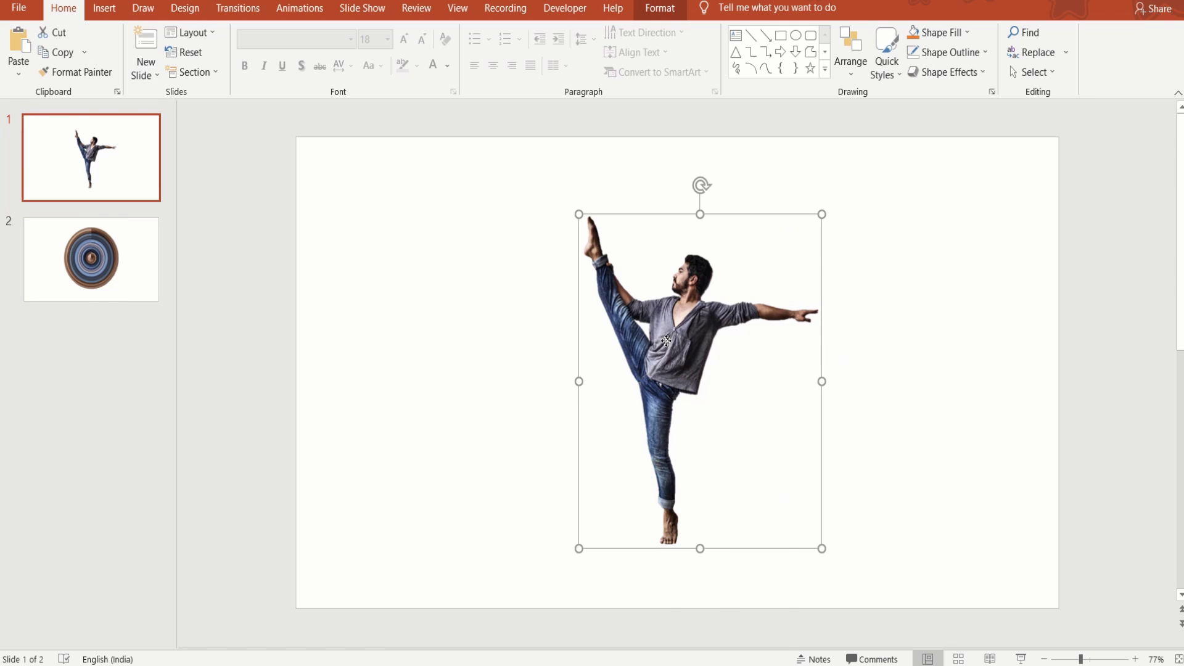
right_click(666, 341)
click(691, 347)
click(87, 236)
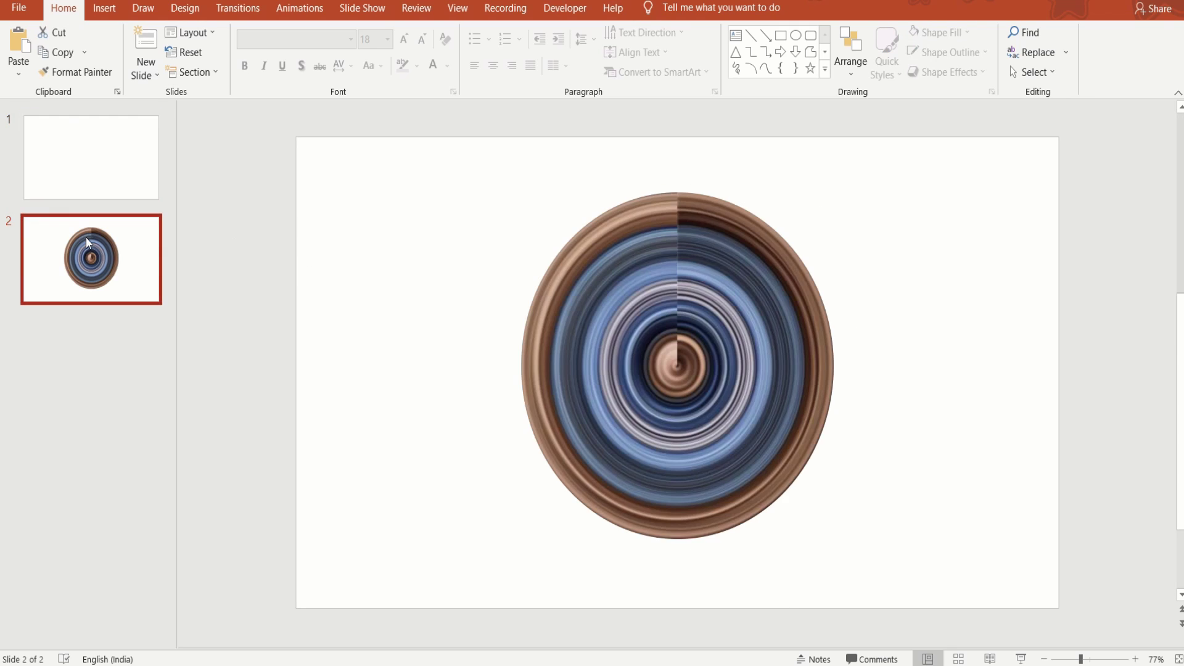
right_click(601, 296)
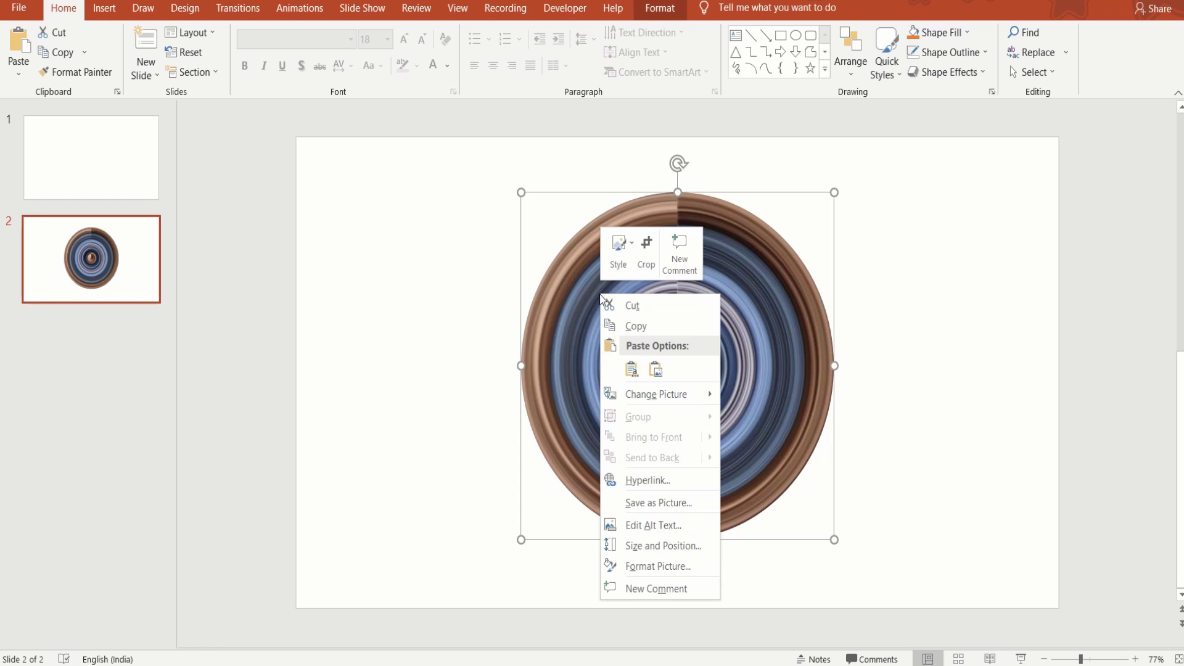
click(630, 369)
mouse_move(680, 324)
mouse_down()
mouse_move(717, 320)
mouse_move(689, 318)
mouse_up()
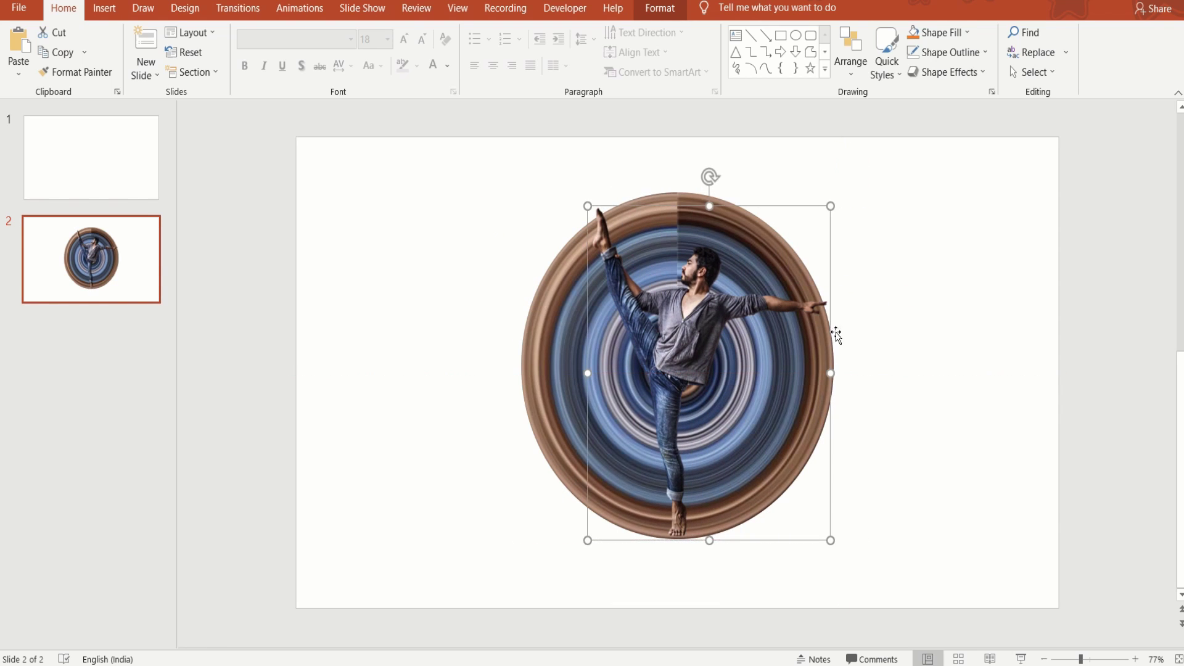
- Rotate the ring about 12° counter-clockwise, then shrink the dancer slightly and recentre it over the ring
click(558, 379)
drag(678, 162, 655, 179)
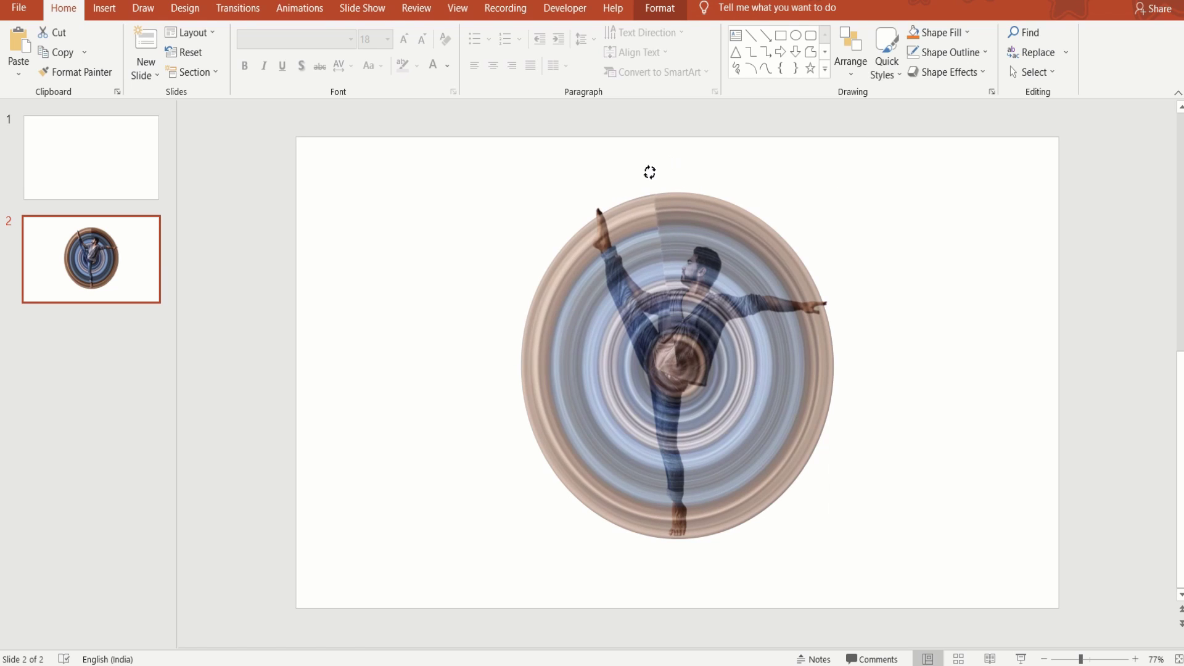
click(481, 382)
click(681, 341)
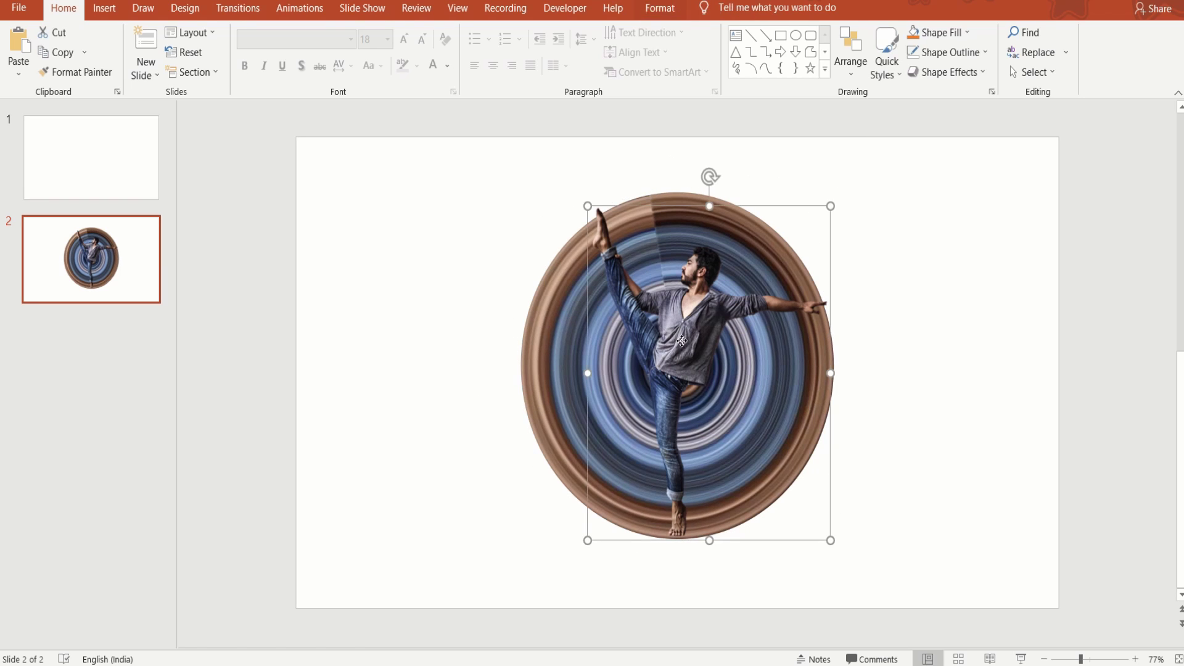
drag(831, 205, 828, 209)
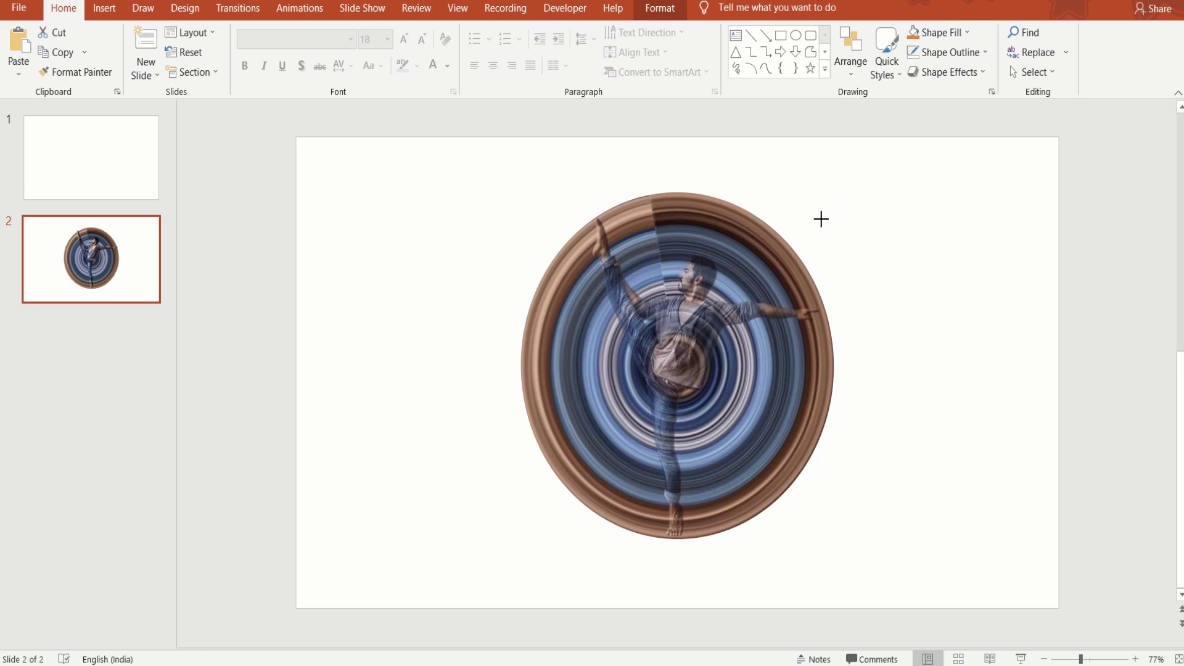
drag(695, 333, 680, 335)
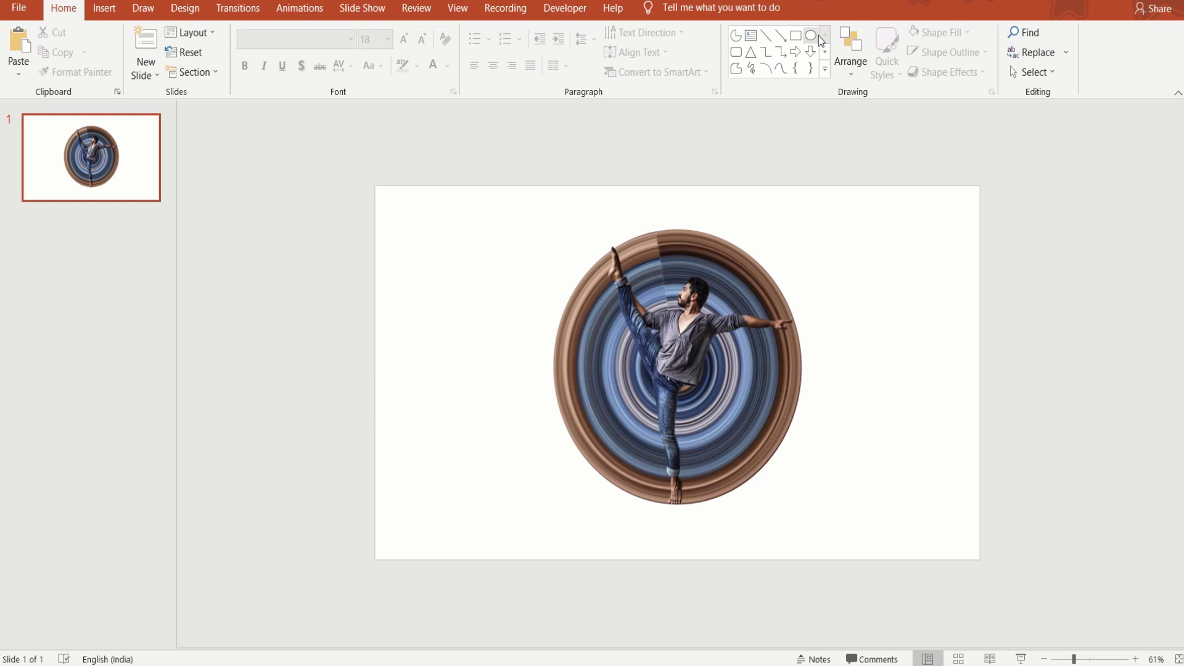
- Draw a blue Pie shape beside the ring and narrow it into a thin wedge
click(824, 68)
click(751, 196)
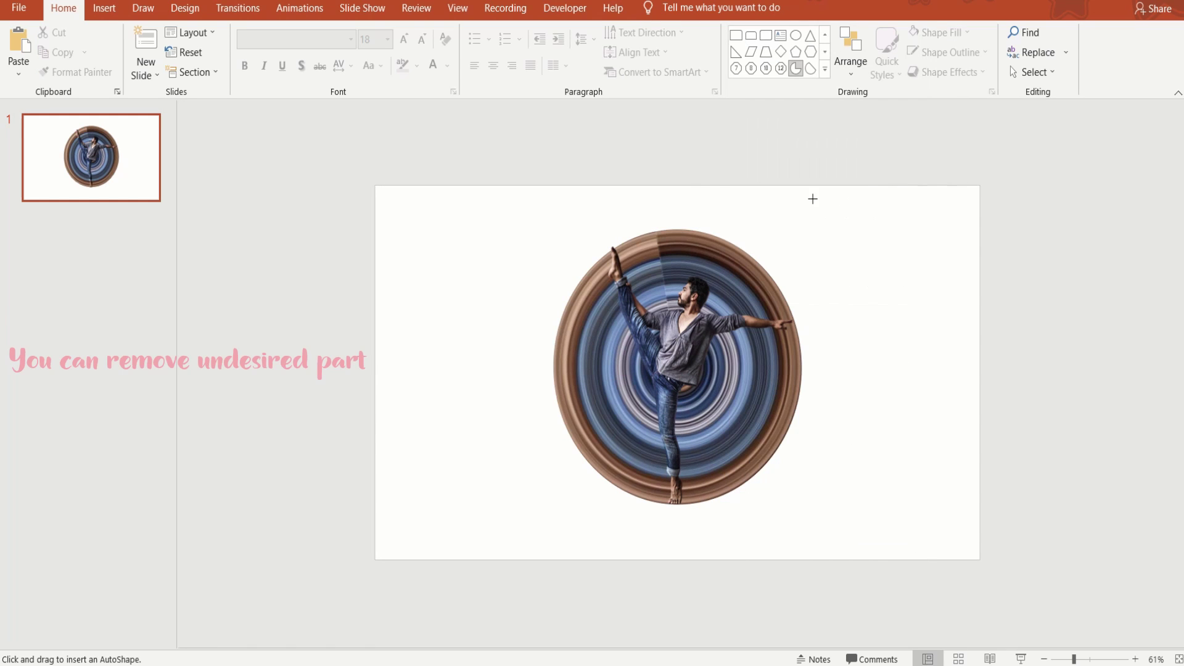
drag(812, 197, 998, 373)
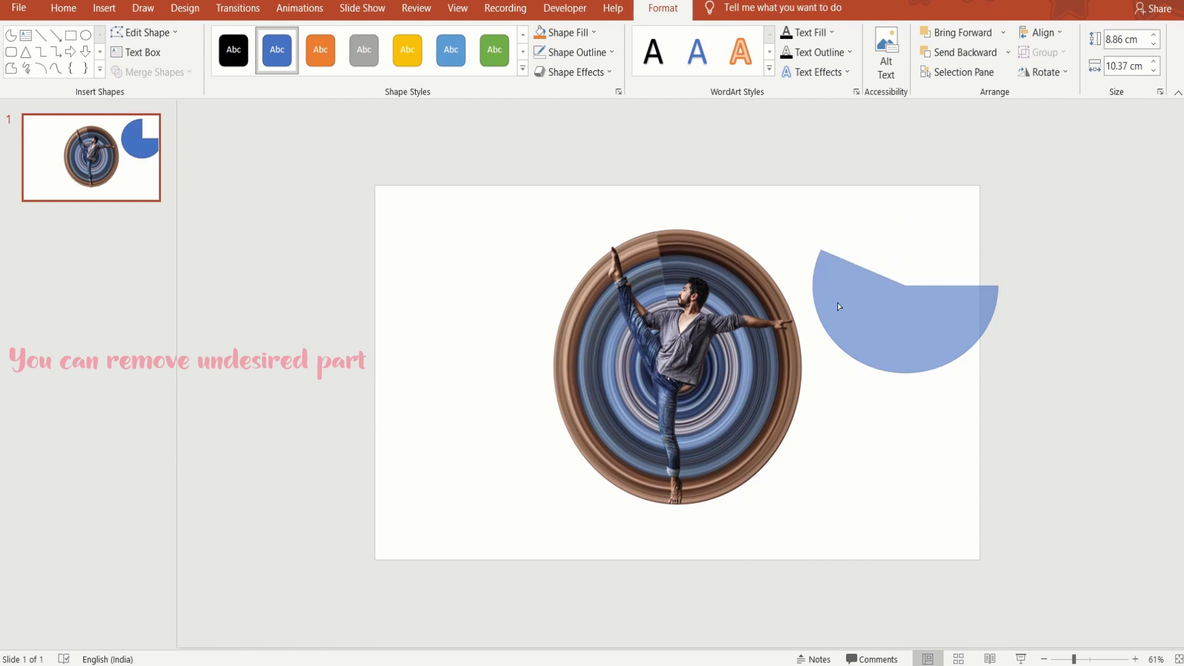
drag(905, 199, 880, 401)
- Rotate the wedge about 90° and adjust its angle so it covers the ring's top
drag(925, 311, 714, 277)
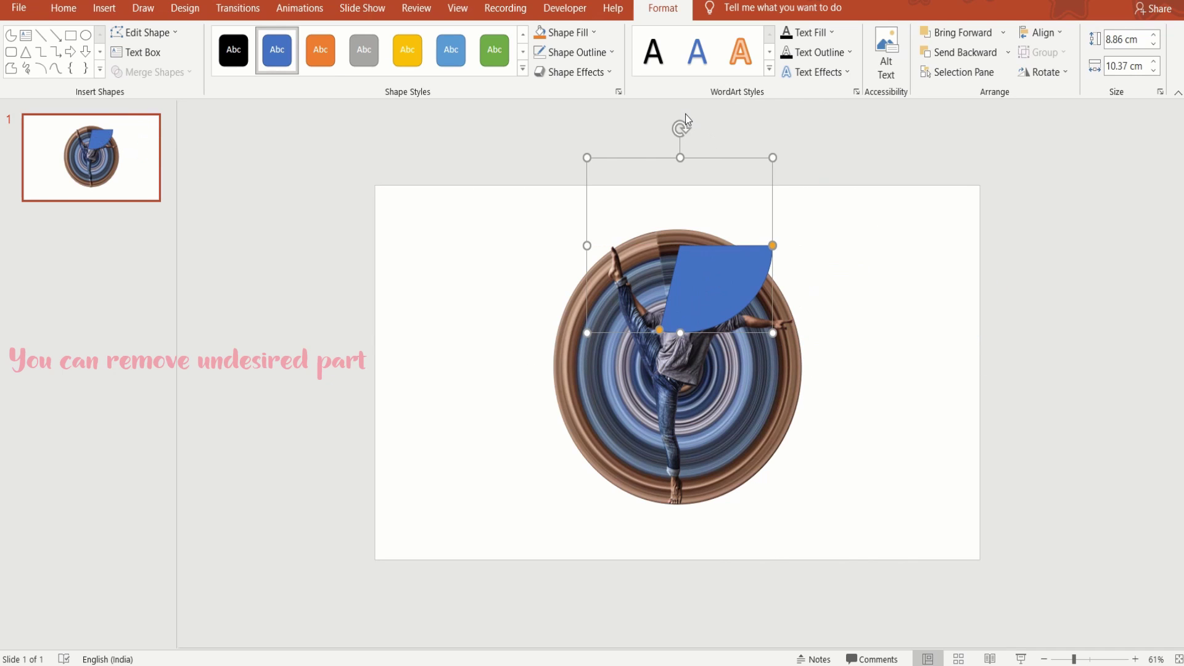
drag(679, 122, 574, 253)
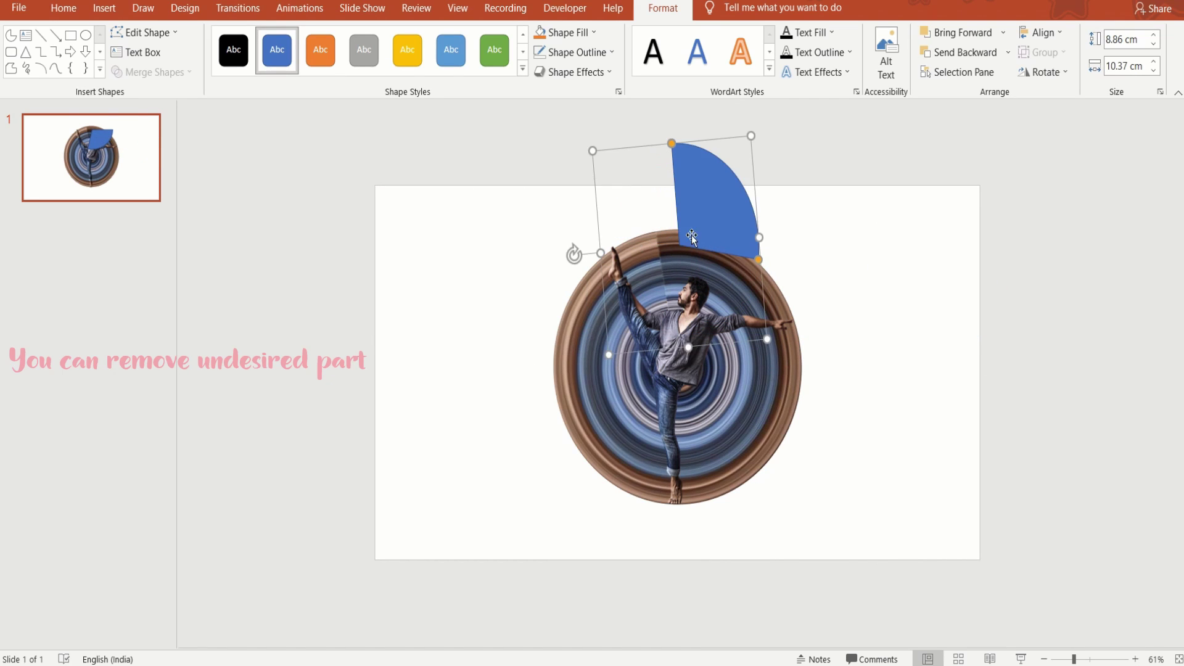
drag(713, 219, 683, 290)
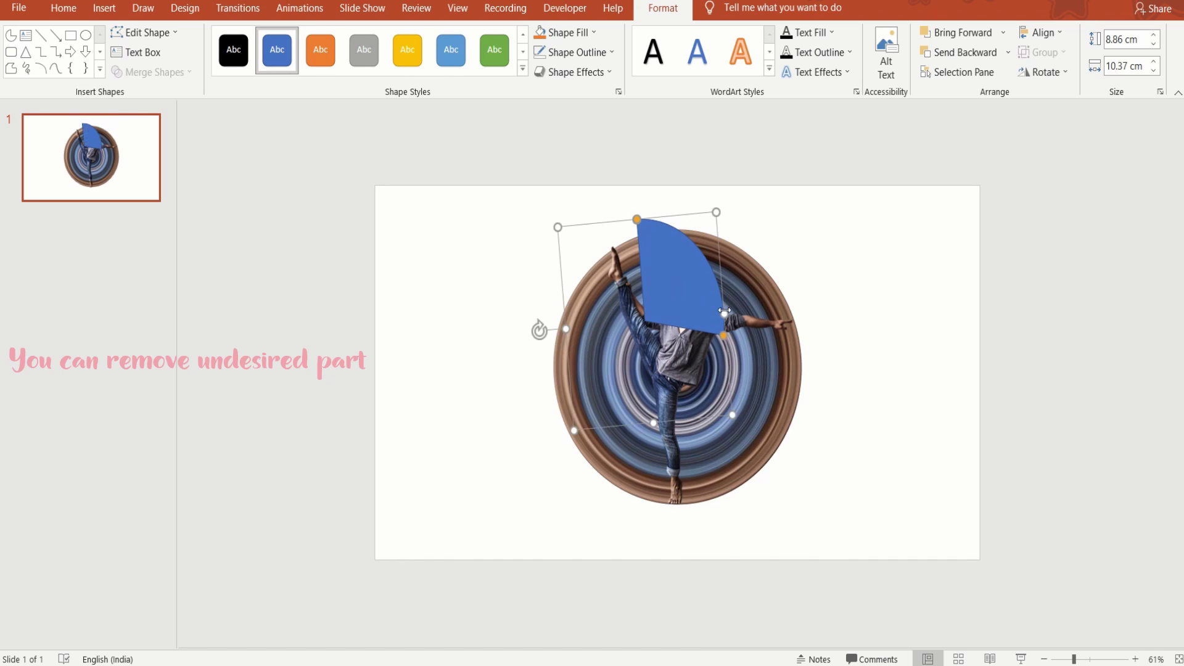
mouse_move(679, 293)
mouse_down()
mouse_move(773, 293)
mouse_move(702, 301)
mouse_up()
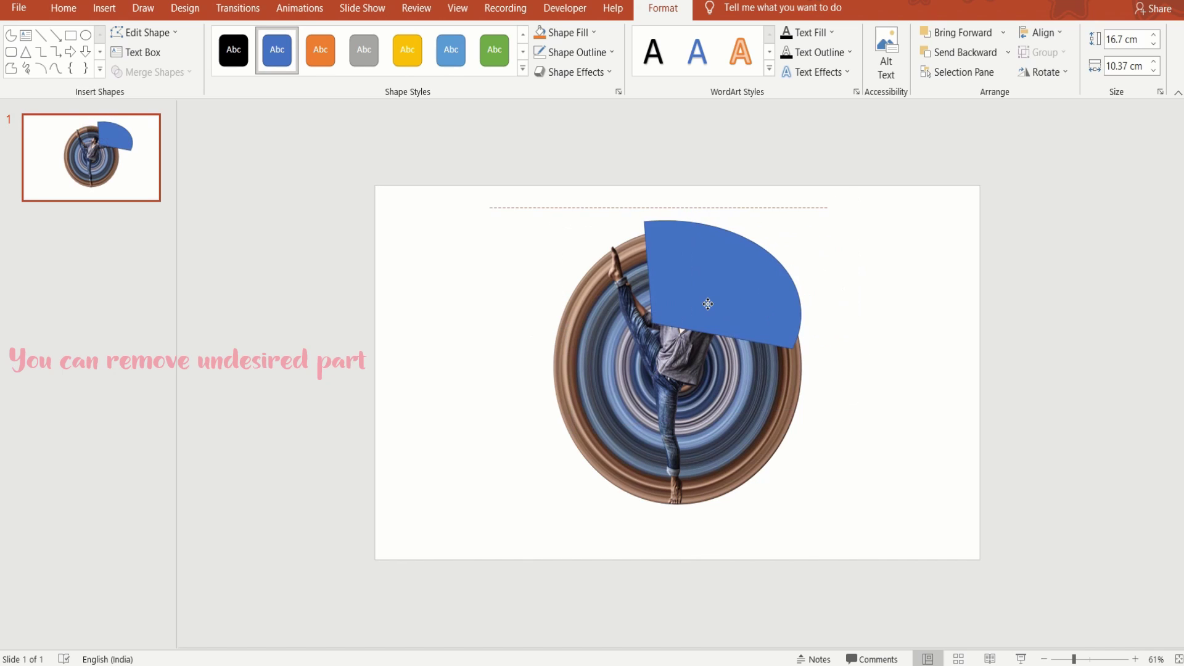
drag(786, 351, 800, 324)
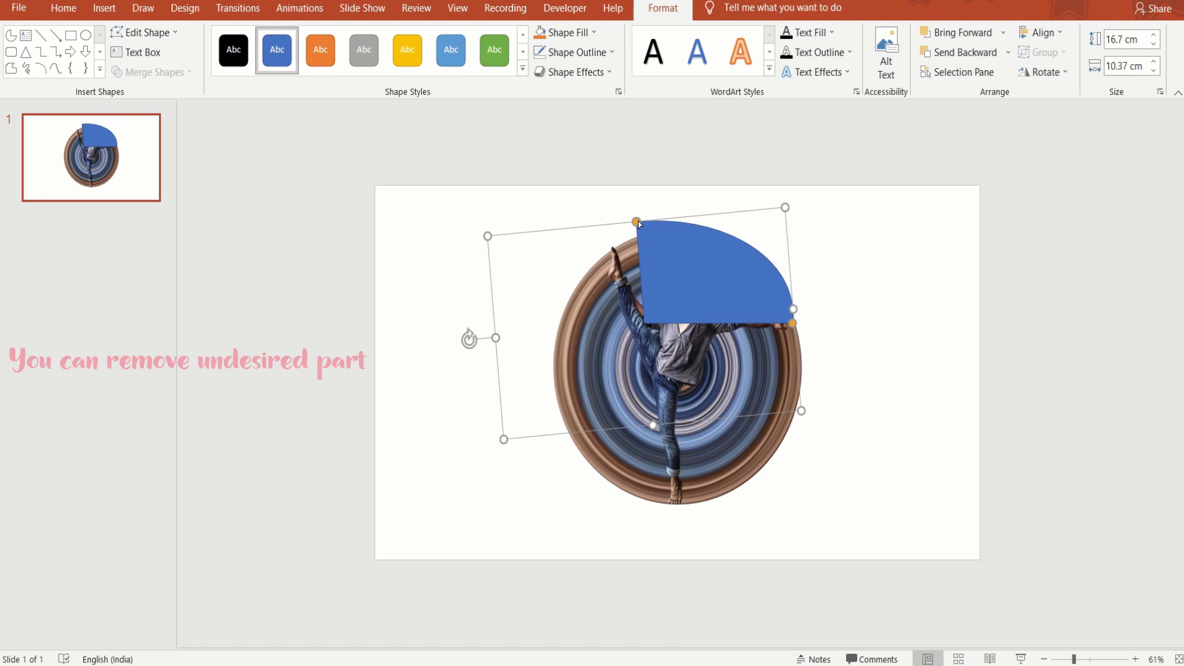
drag(636, 222, 615, 253)
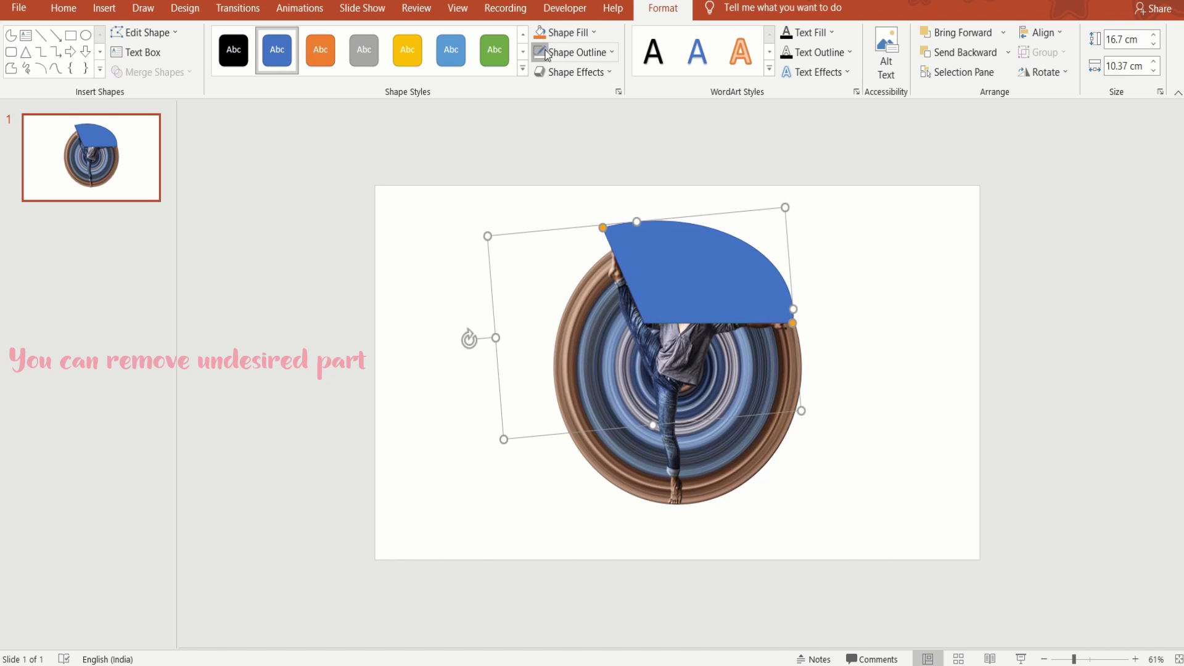
click(911, 316)
- Subtract the pie wedge from the stretched-pixel ring with Merge Shapes > Subtract
click(753, 435)
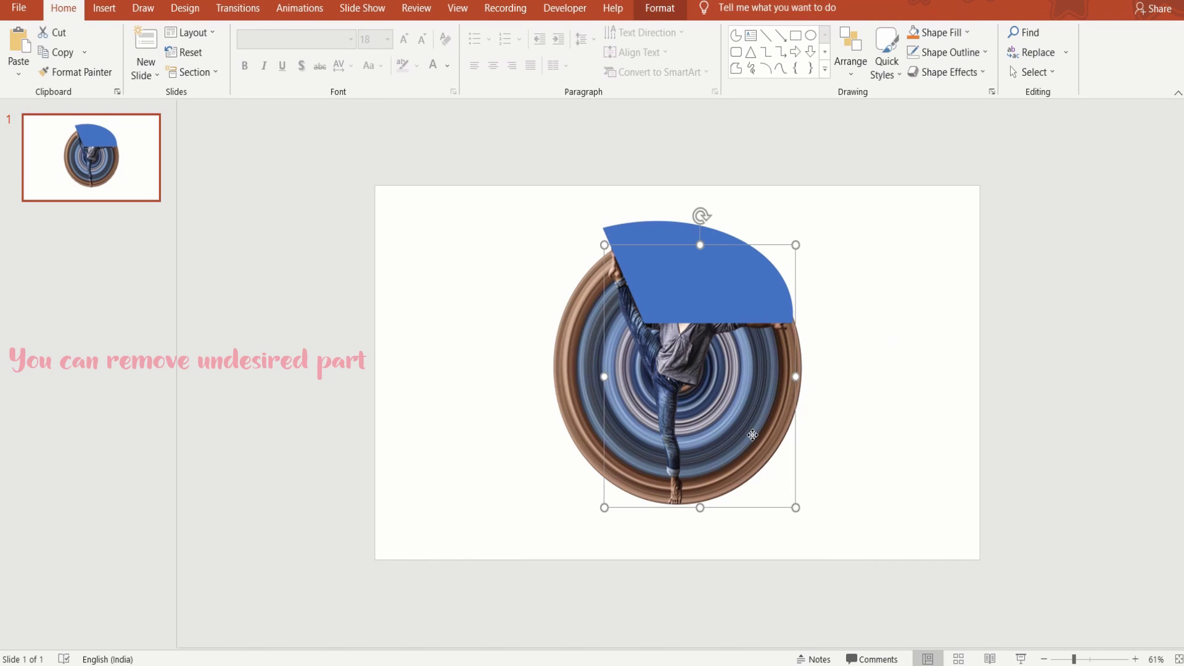
click(390, 479)
click(572, 399)
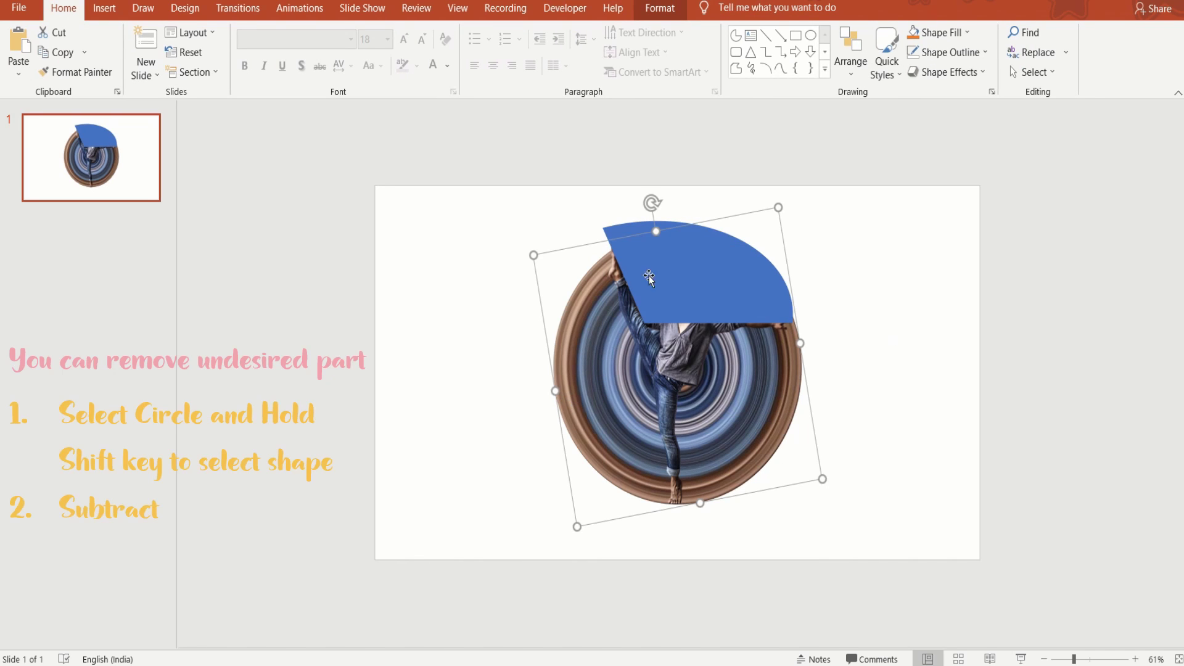
shift+click(686, 265)
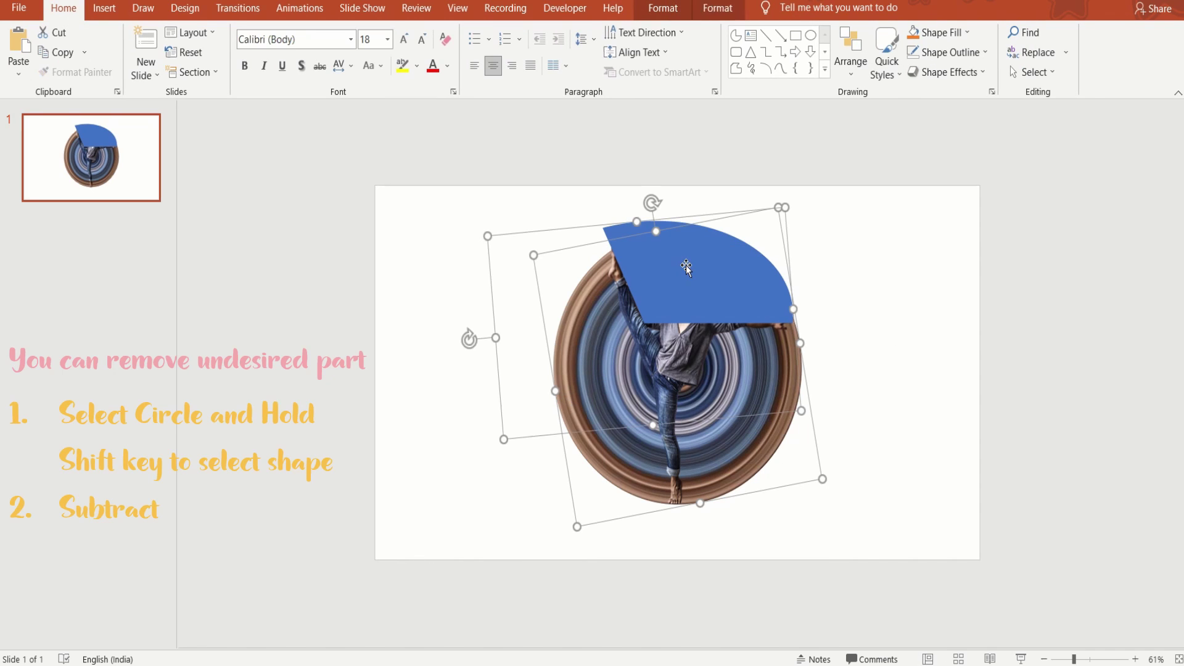
click(661, 9)
click(154, 72)
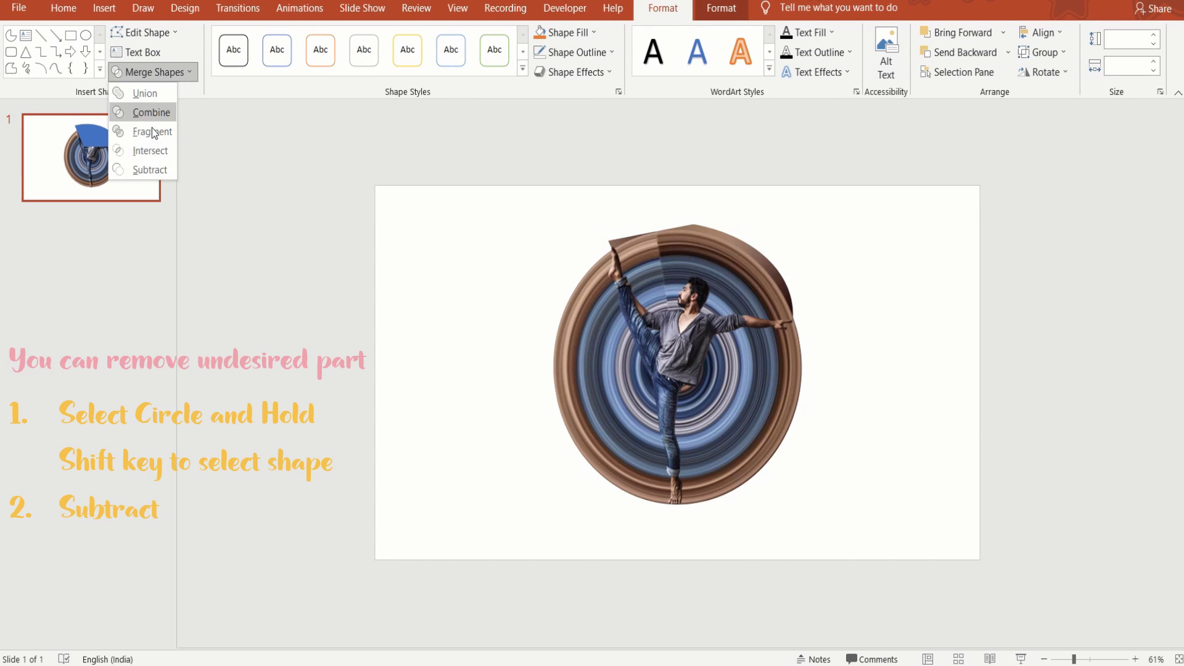
click(153, 168)
click(457, 294)
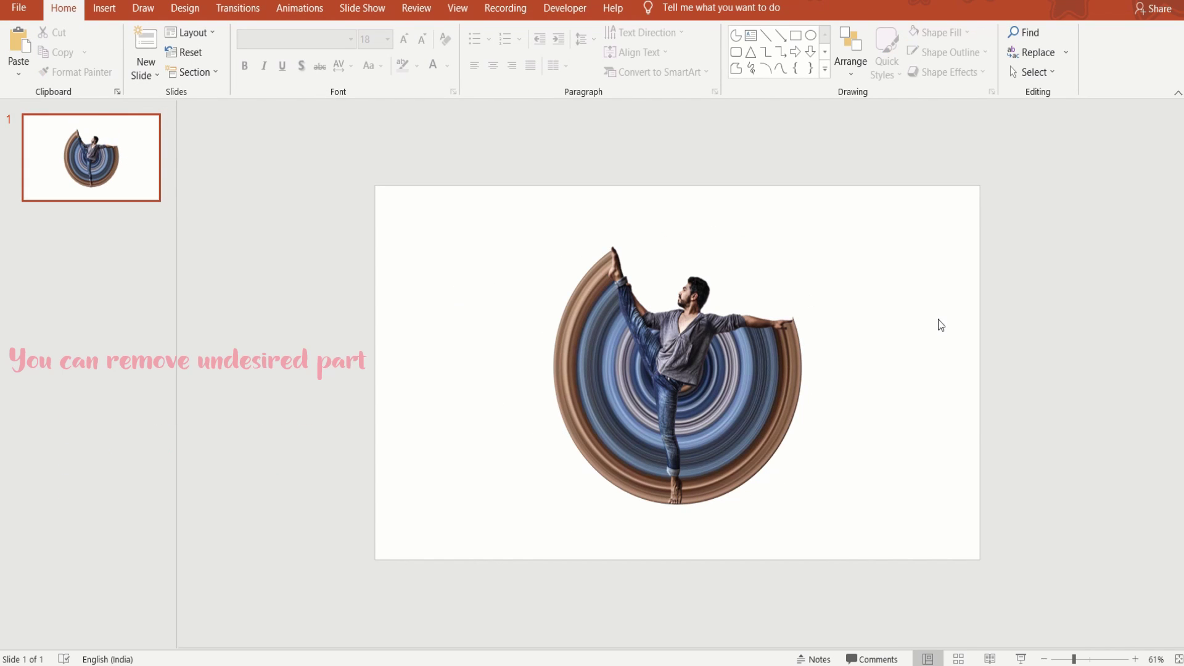
- Group the cut ring and the dancer photo into one object
key(ctrl+a)
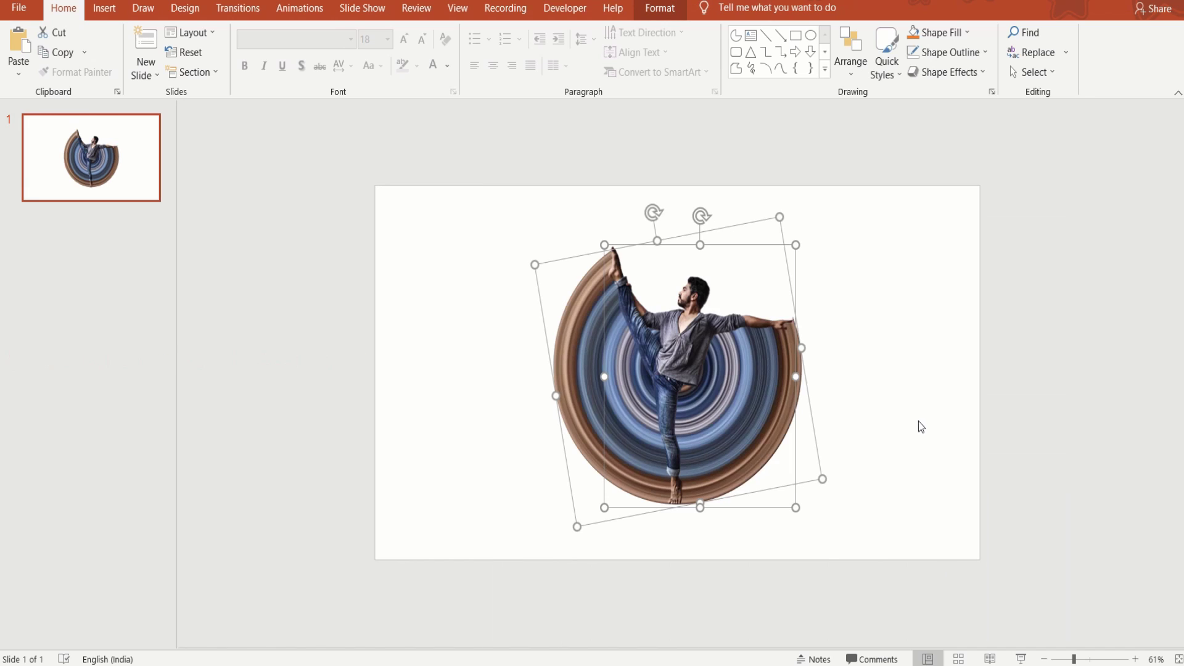
right_click(709, 375)
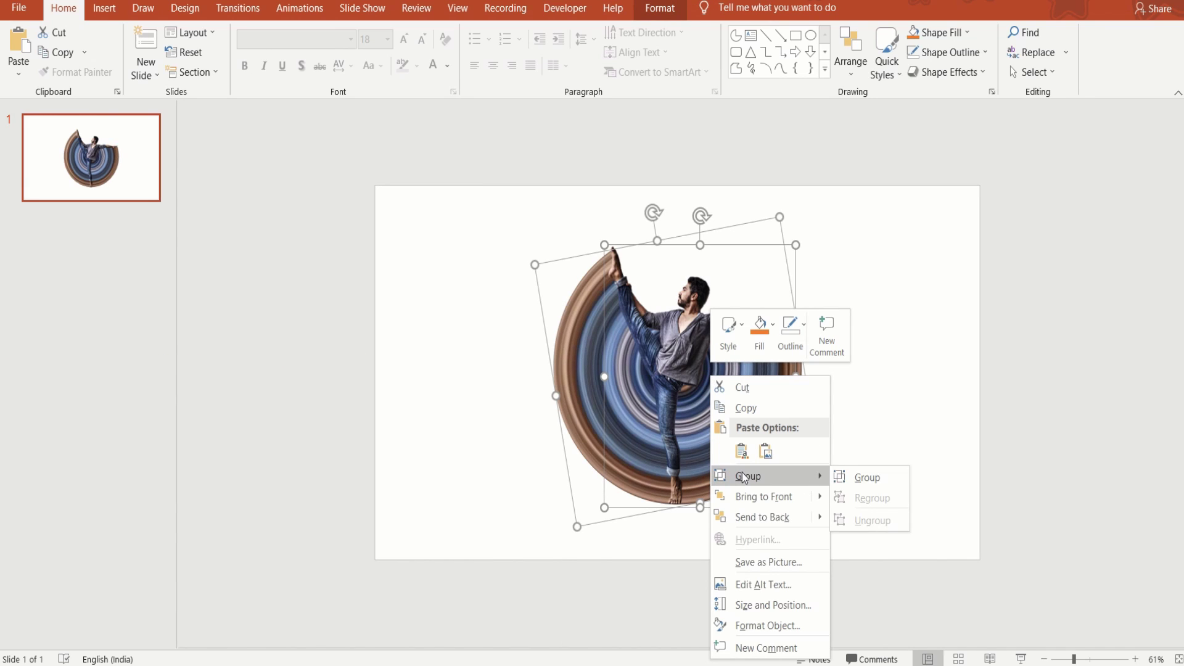
click(860, 480)
click(892, 427)
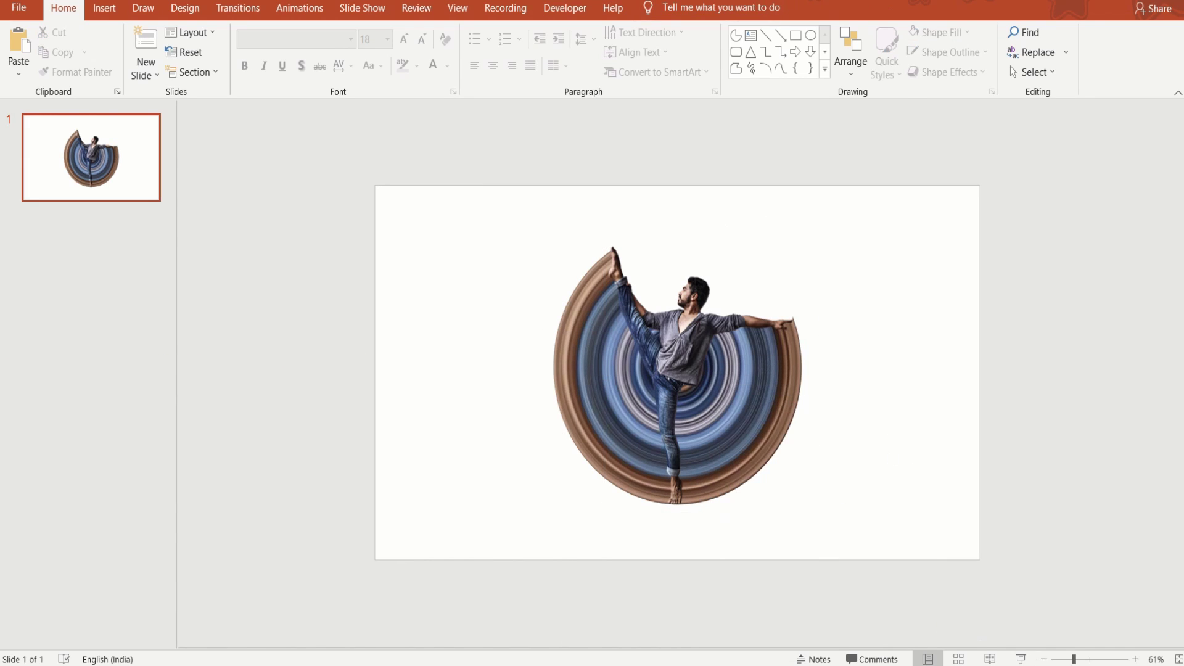
drag(1073, 659, 1084, 659)
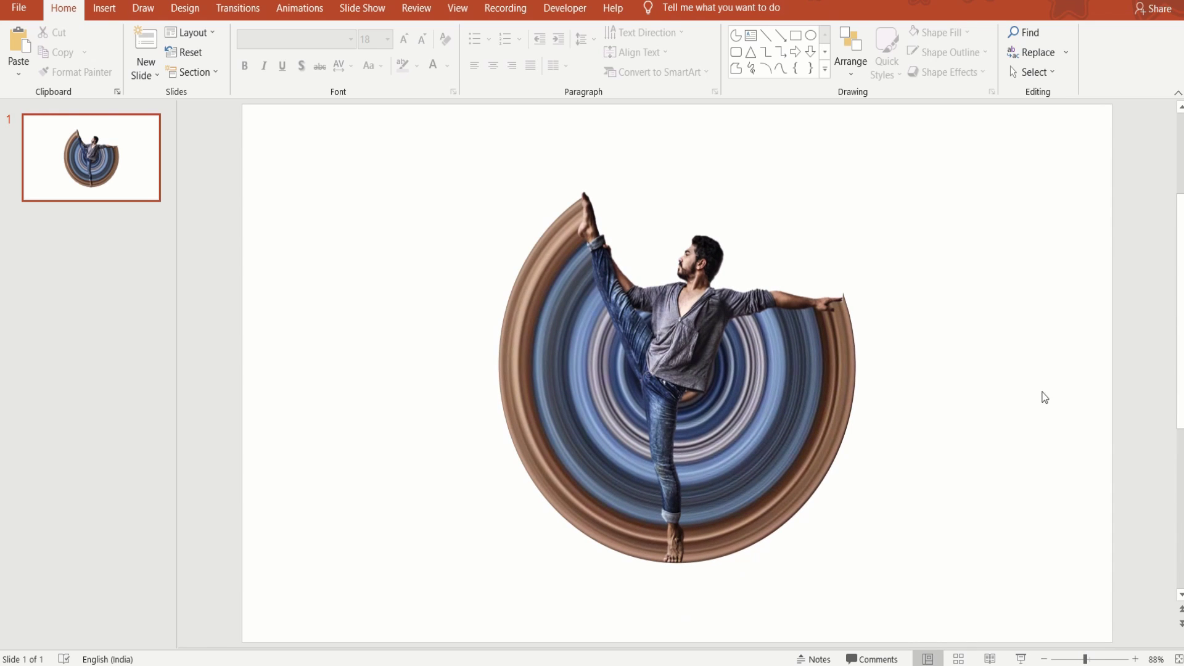
- Give the slide a light grey solid background fill and preview it in Slide Show
right_click(1049, 325)
click(1105, 475)
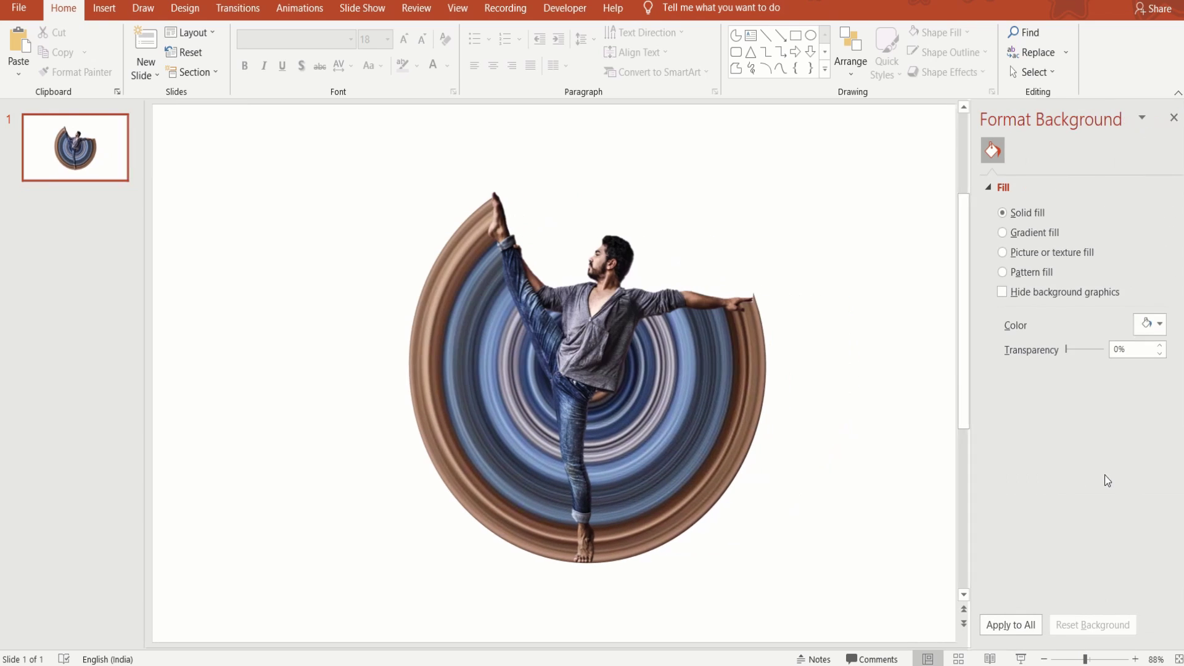
click(1148, 323)
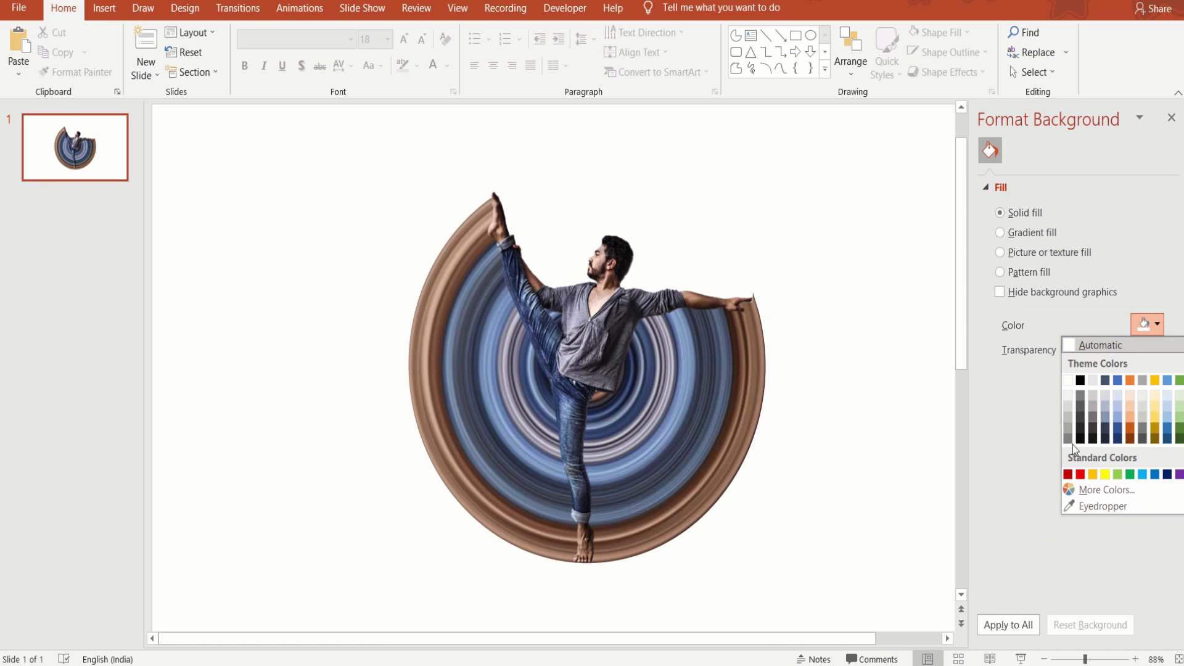
click(1067, 392)
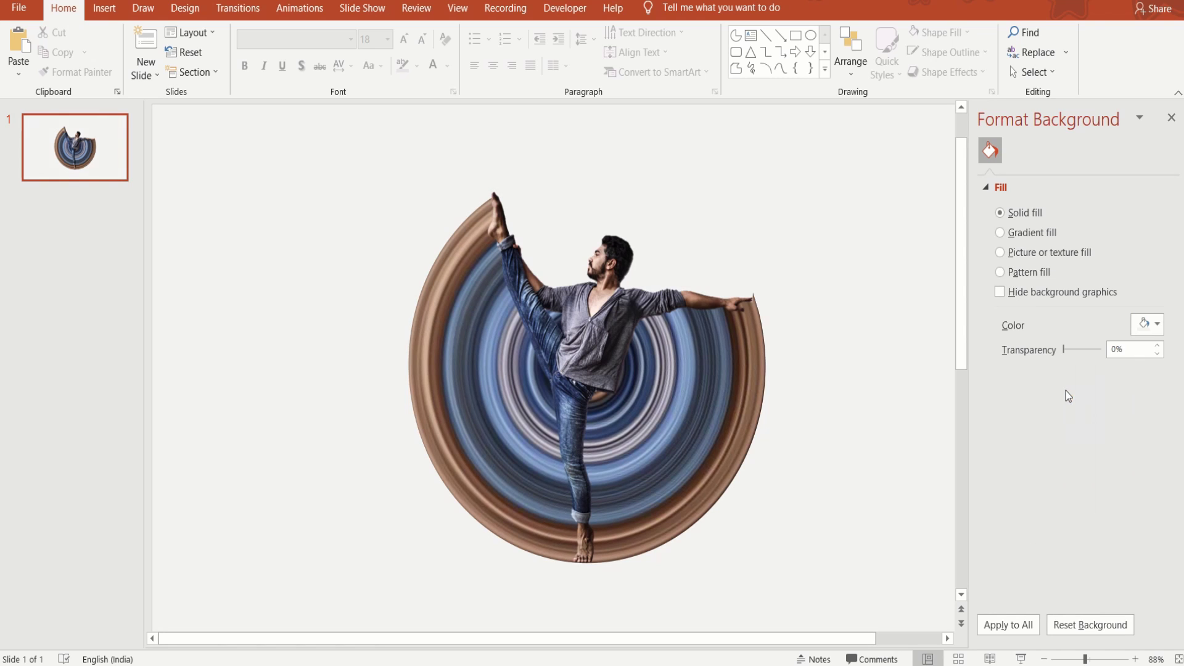
click(1170, 118)
click(1020, 659)
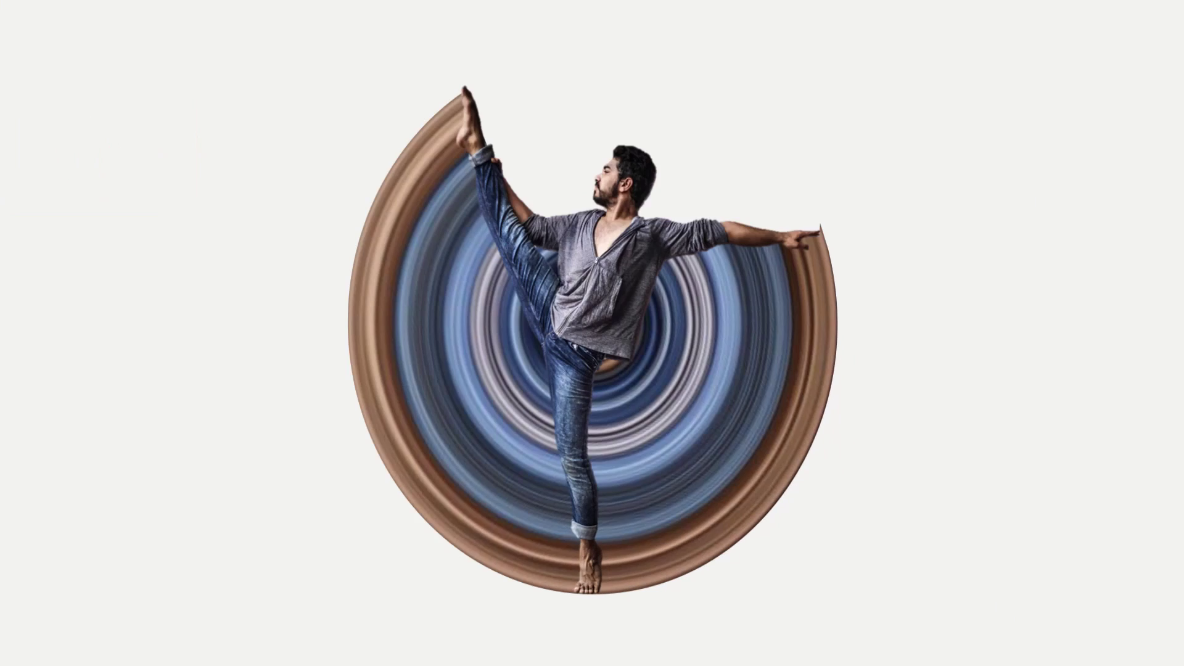
key(Escape)
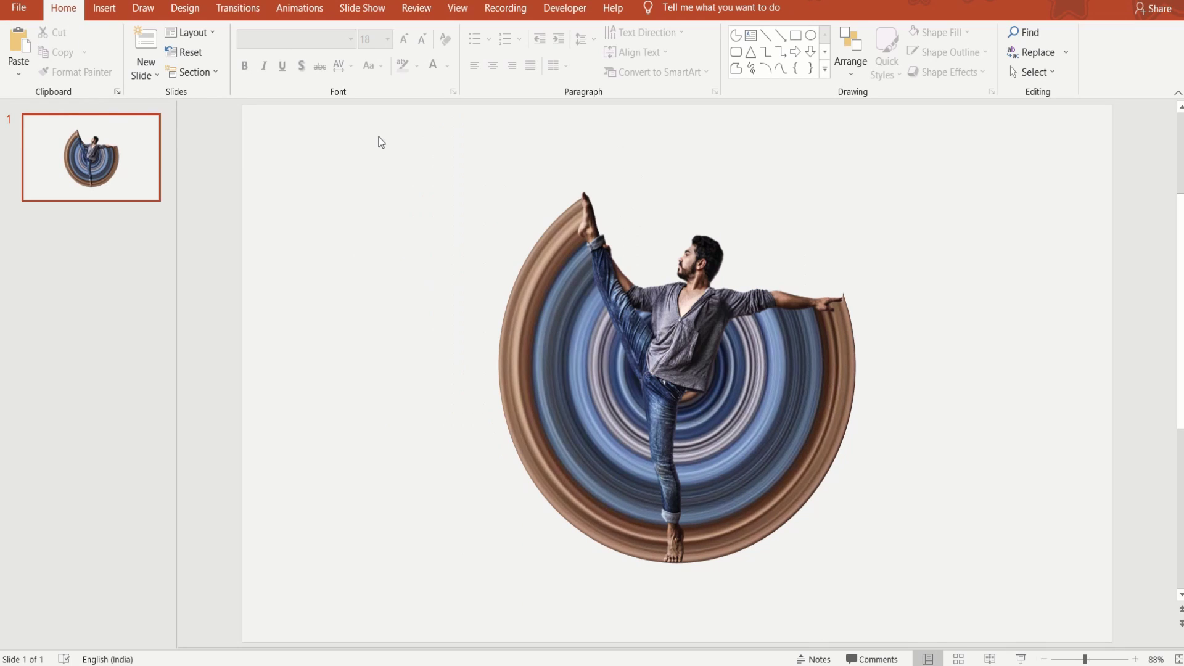
- Export only the current slide as a JPEG named Presentation1 to the Desktop
click(13, 8)
click(50, 374)
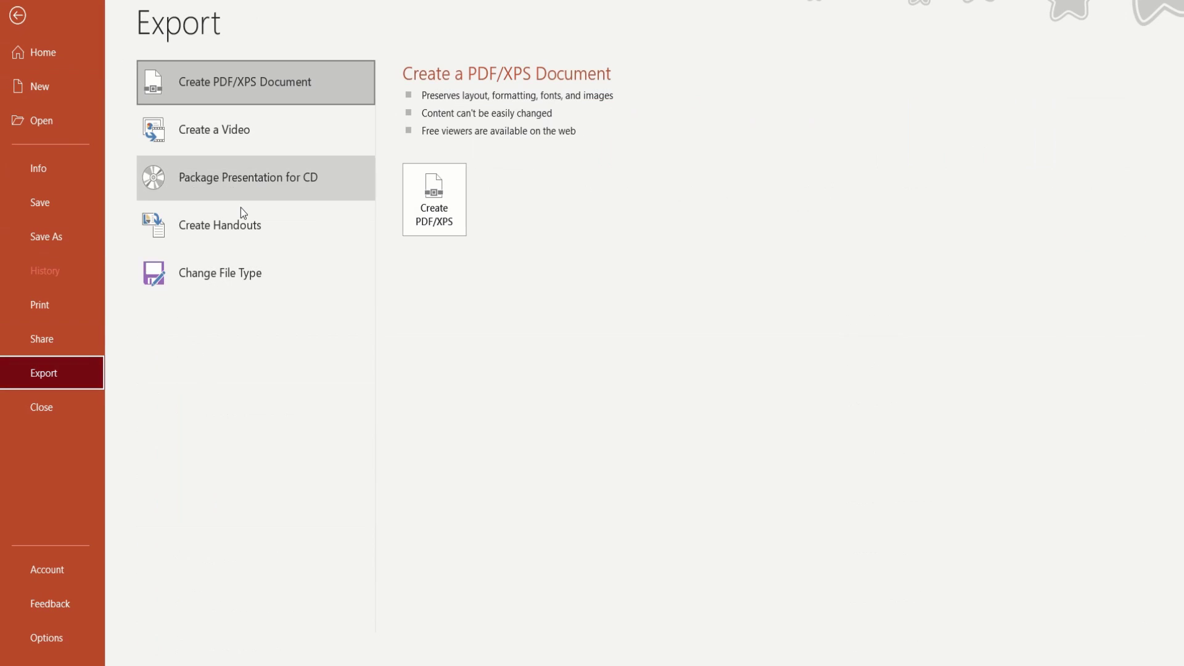
click(275, 271)
double_click(679, 302)
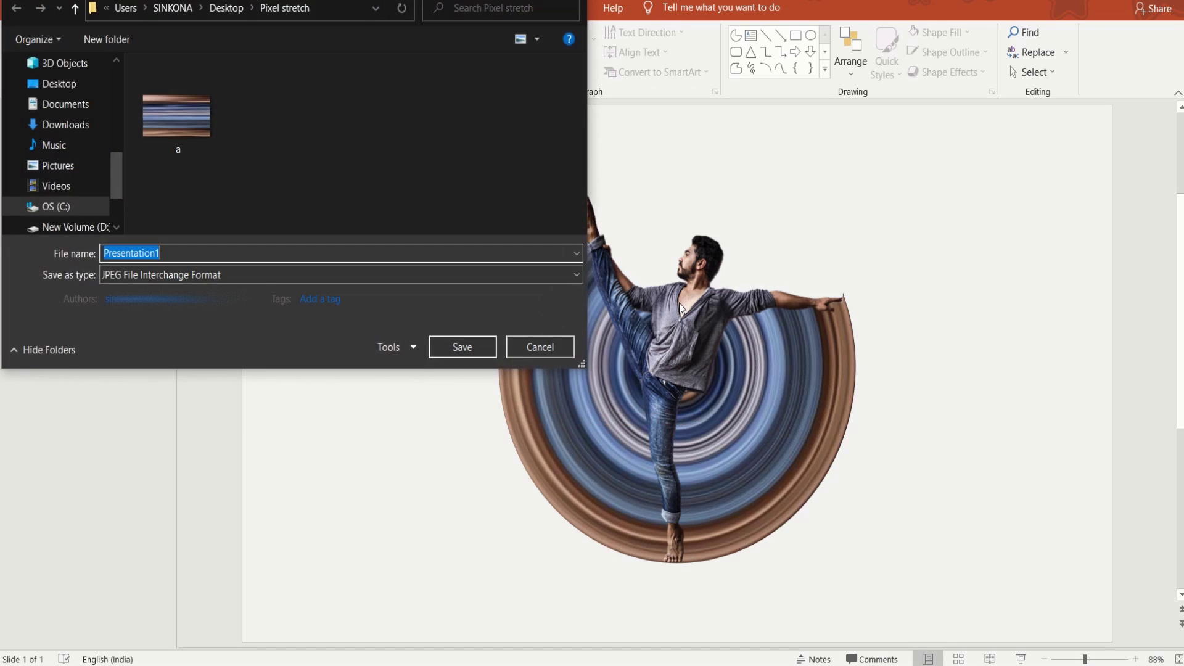
click(79, 103)
click(59, 84)
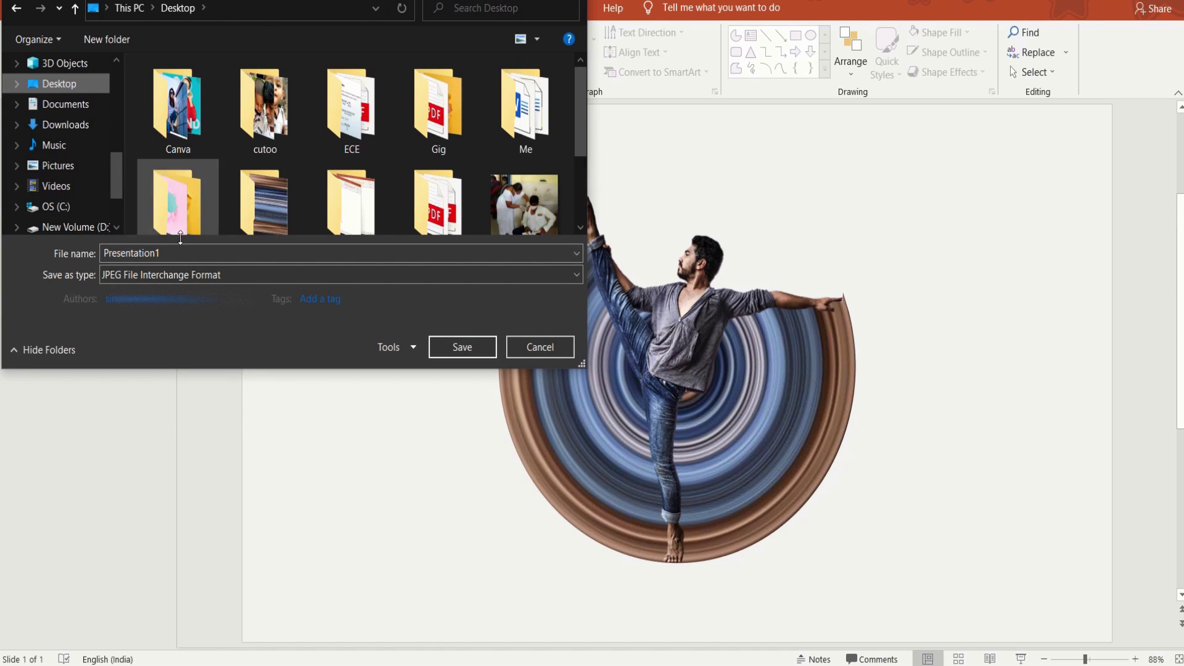
click(462, 346)
click(611, 374)
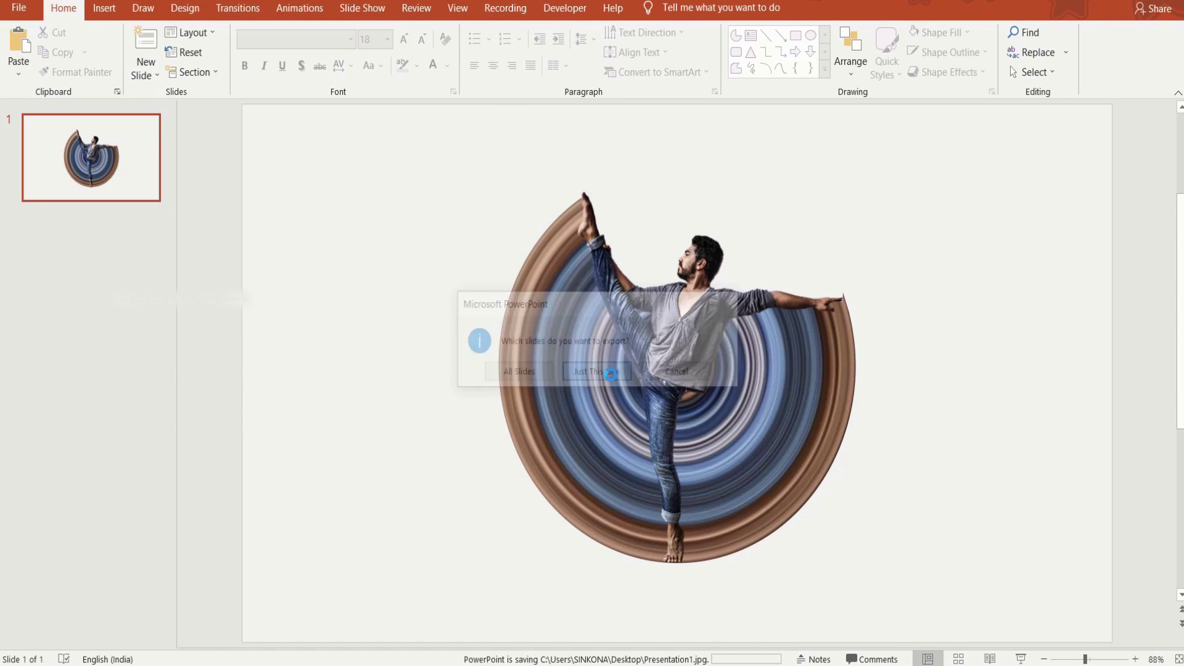